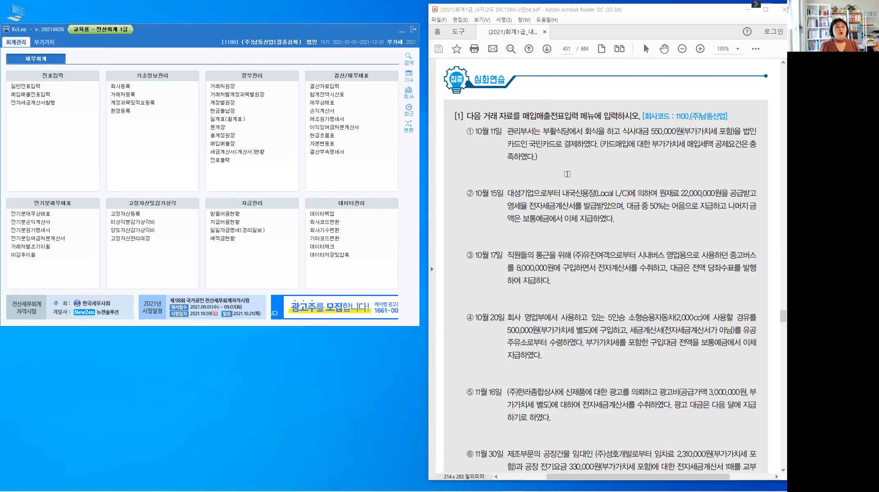
Step: Open the 매입매출전표입력 voucher entry form for (주)남동산업
scroll(508, 114, down, 1)
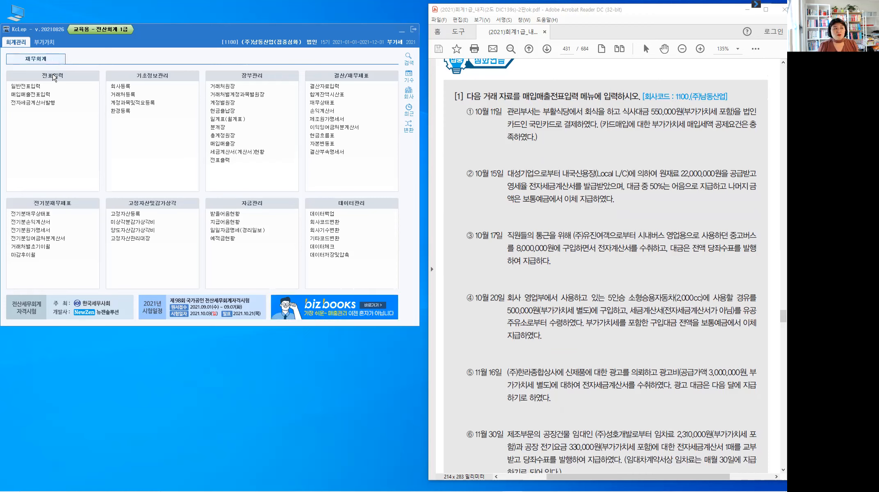
click(41, 86)
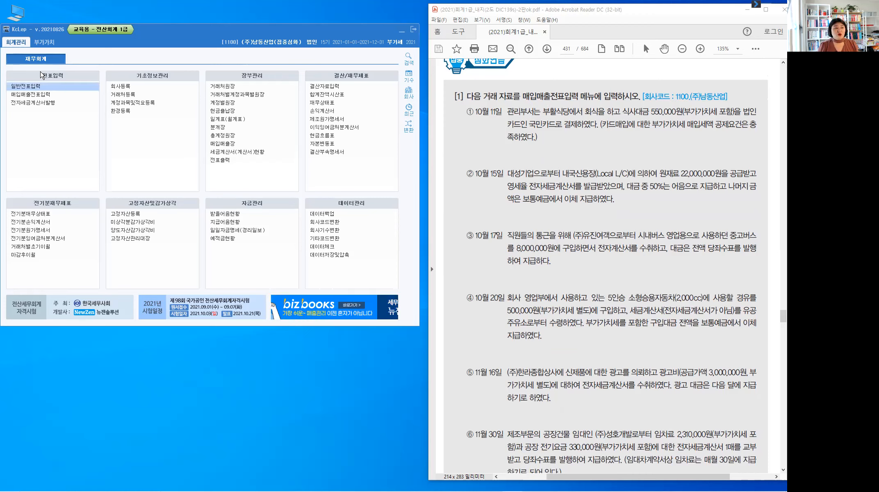
click(33, 96)
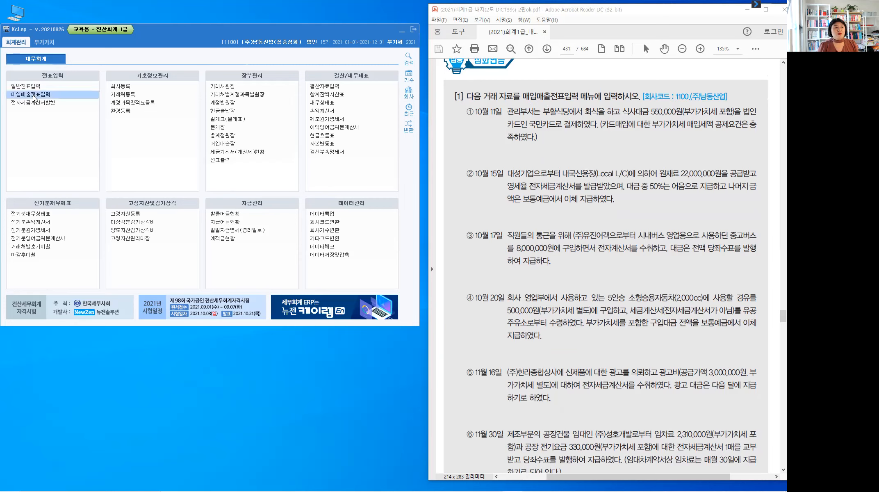
double_click(34, 94)
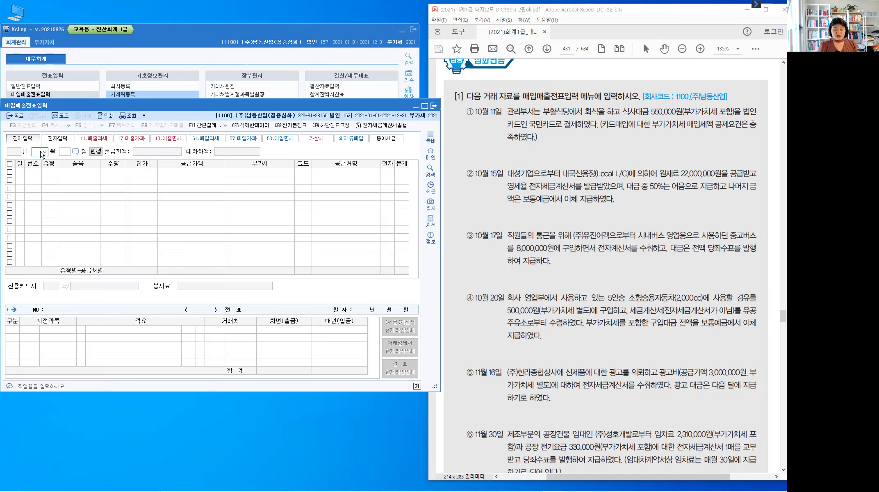
Step: Set the voucher date to October 11 and start a new entry row for that day
text(10)
key(Return)
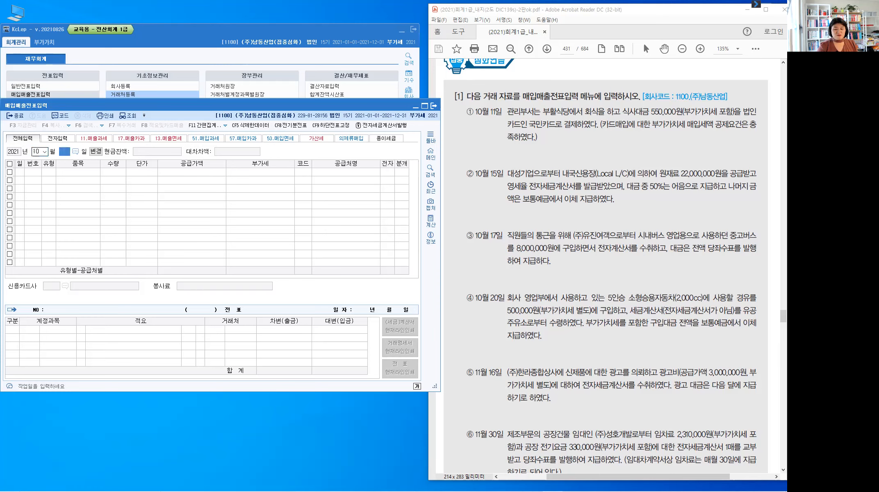
text(11)
key(Return)
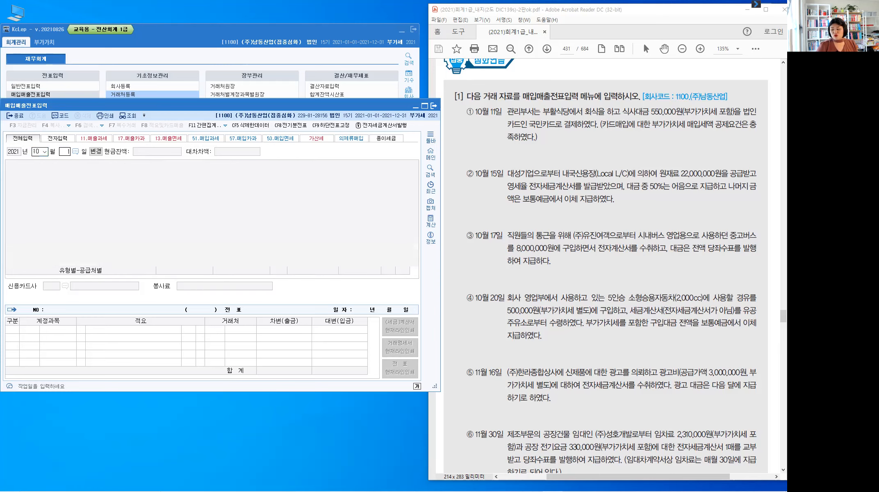
key(Return)
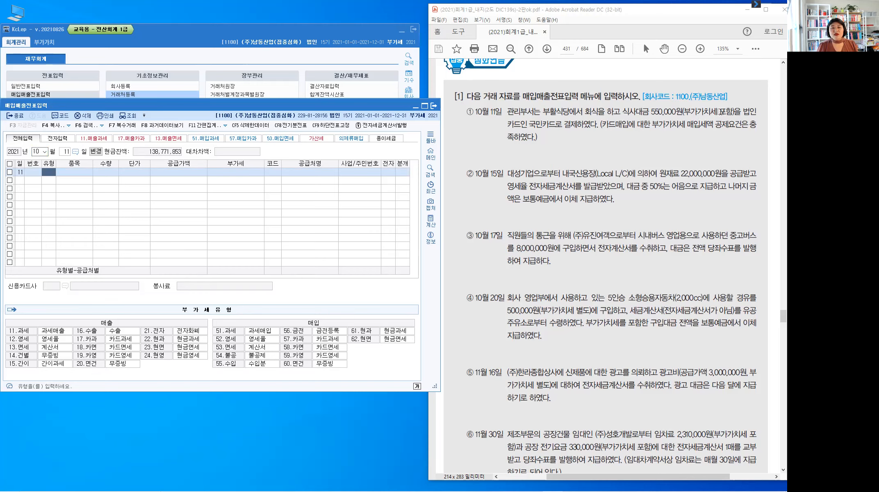
Step: Highlight "포함", "국민카드로 결제하였다." and "부가가치세 매입세액 공제" in the October 11 problem text of the PDF
double_click(731, 112)
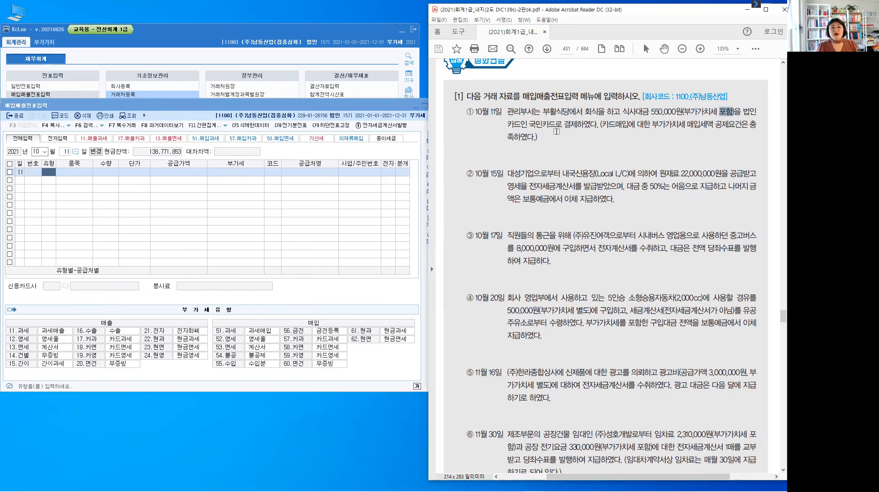
drag(529, 124, 598, 127)
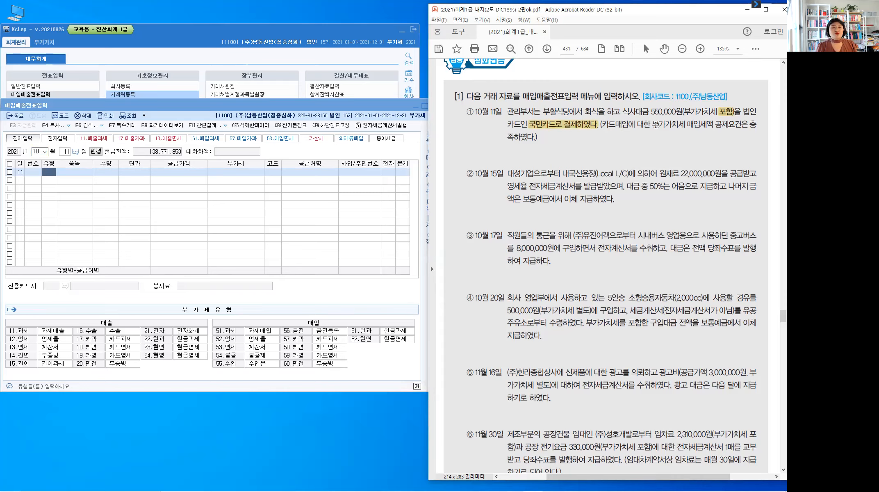
drag(651, 123, 728, 124)
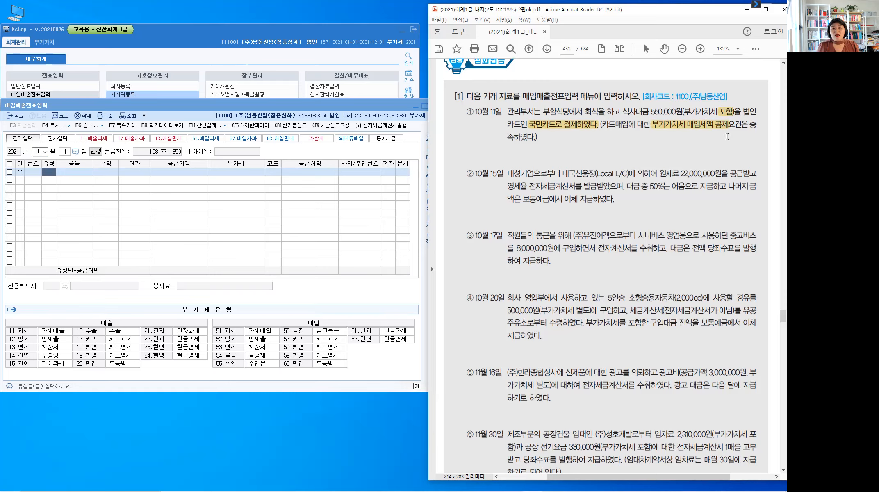
click(719, 128)
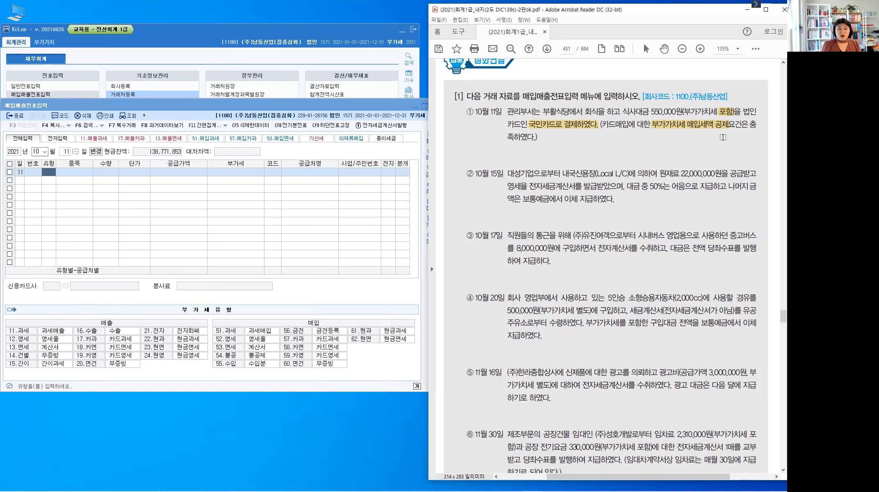
Step: Draw a red line up from "회식" in problem ① and handwrite the account 복리후생비 above it
drag(594, 107, 610, 77)
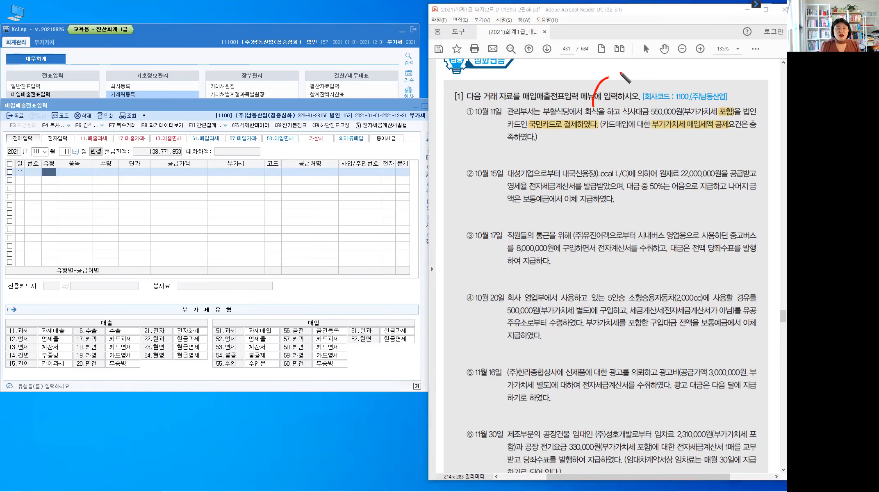
drag(618, 71, 629, 78)
drag(620, 75, 630, 74)
mouse_move(617, 82)
mouse_down()
mouse_move(633, 81)
mouse_move(625, 89)
mouse_move(631, 72)
mouse_move(639, 78)
mouse_up()
drag(646, 68, 645, 77)
drag(639, 78, 651, 80)
drag(640, 83, 644, 88)
drag(653, 75, 660, 83)
mouse_move(662, 72)
mouse_down()
mouse_move(661, 86)
mouse_move(674, 80)
mouse_up()
drag(668, 81, 667, 87)
drag(677, 74, 674, 80)
drag(682, 73, 684, 83)
drag(679, 82, 696, 91)
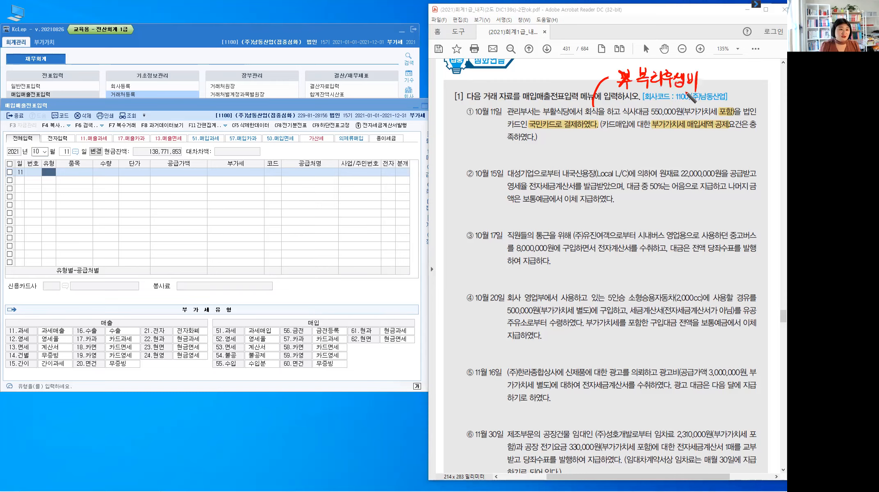
Step: Mark "관리부서는" with red pen strokes and add "(판)" after the handwritten 복리후생비
drag(507, 103, 504, 110)
click(536, 106)
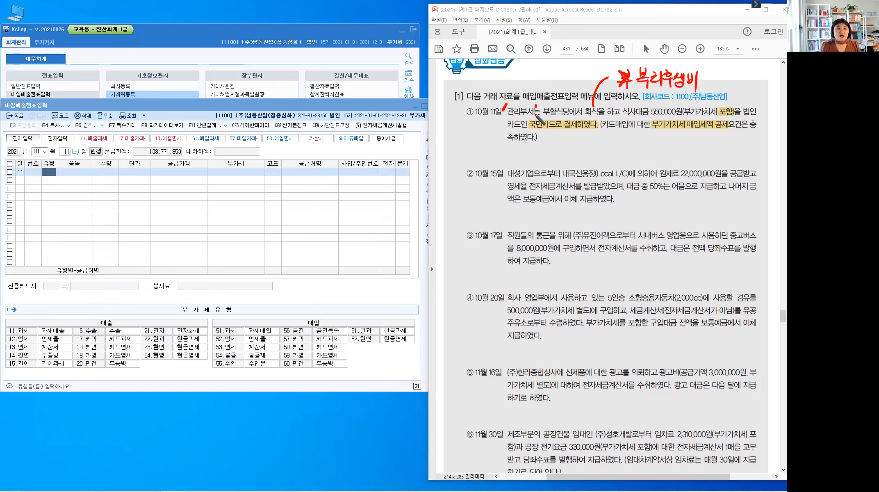
drag(705, 74, 705, 85)
drag(709, 73, 719, 85)
drag(722, 71, 723, 86)
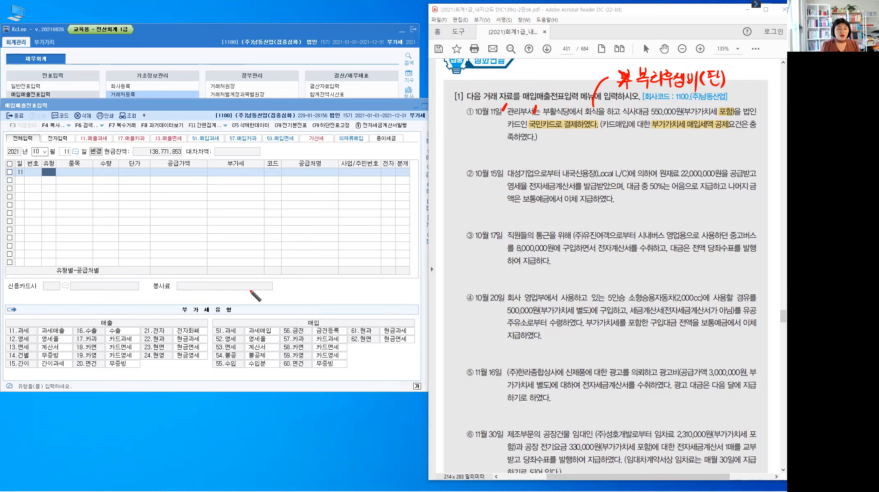
Step: Underline "포함" in red and handwrite the VAT type "57.카과" beside the October 11 problem
drag(719, 118, 735, 117)
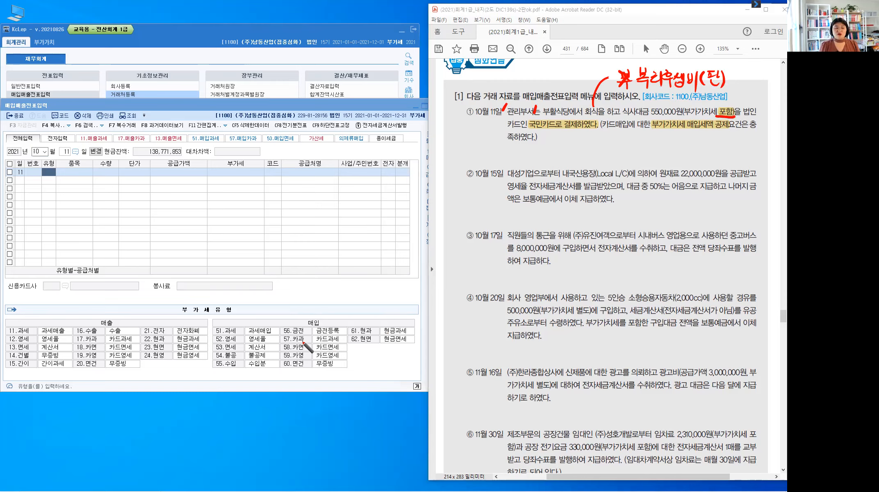
drag(473, 122, 469, 139)
drag(472, 126, 485, 139)
click(486, 135)
drag(490, 126, 491, 140)
drag(489, 132, 498, 139)
drag(498, 131, 501, 131)
drag(501, 126, 509, 141)
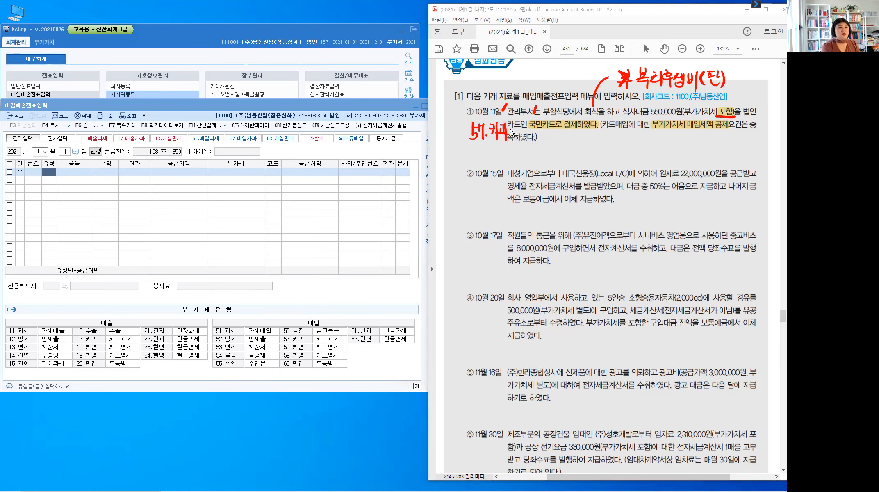
Step: Set the October 11 entry's VAT type to 57 카과 and its item to 회식
click(52, 174)
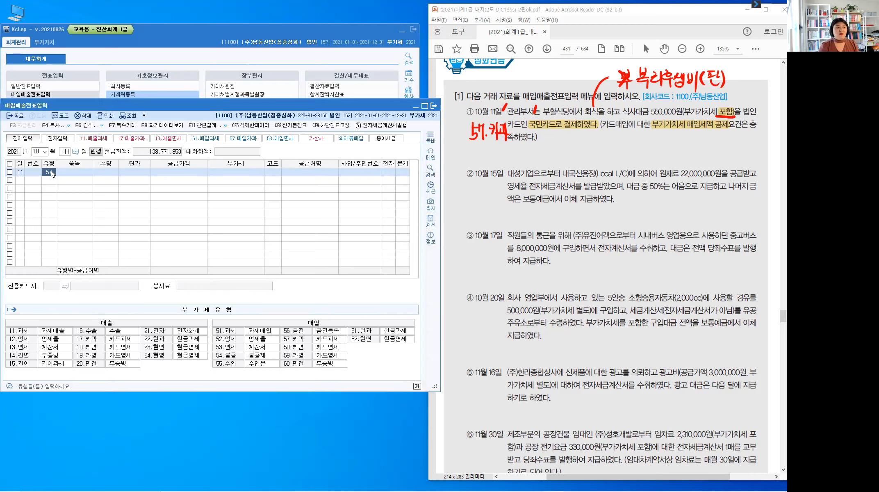
key(Return)
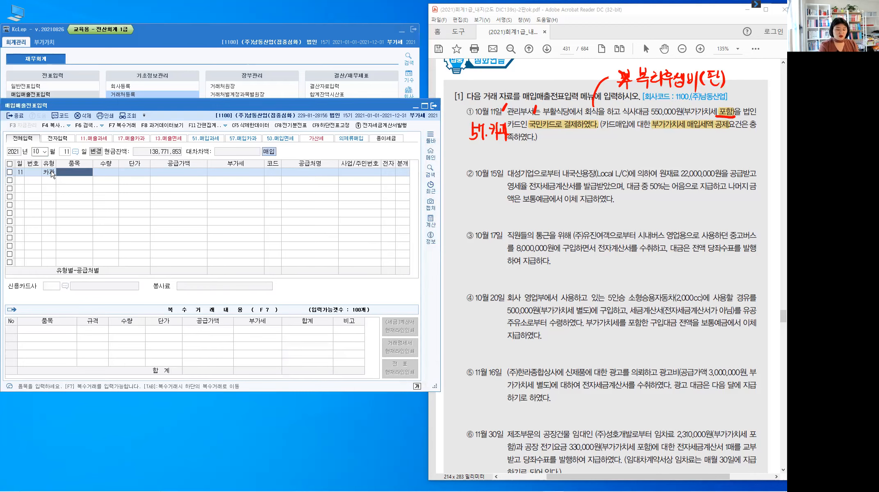
text(회시)
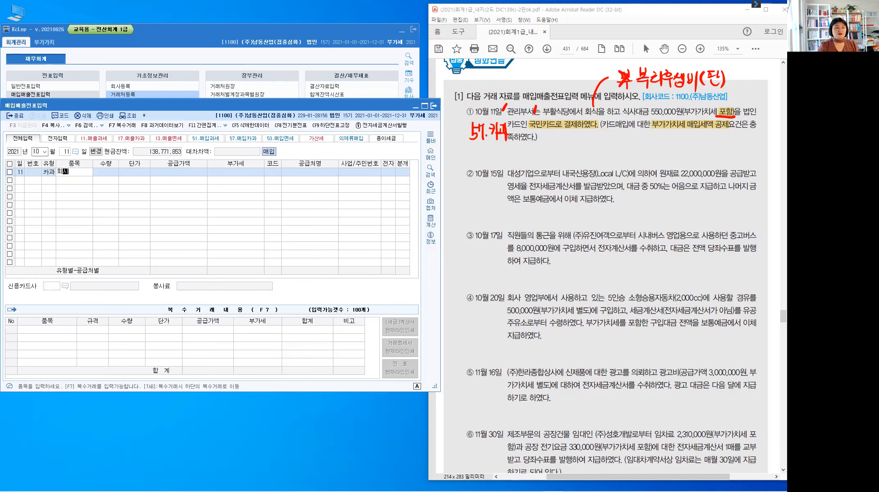
text(ㄱ)
key(Return)
key(Return)
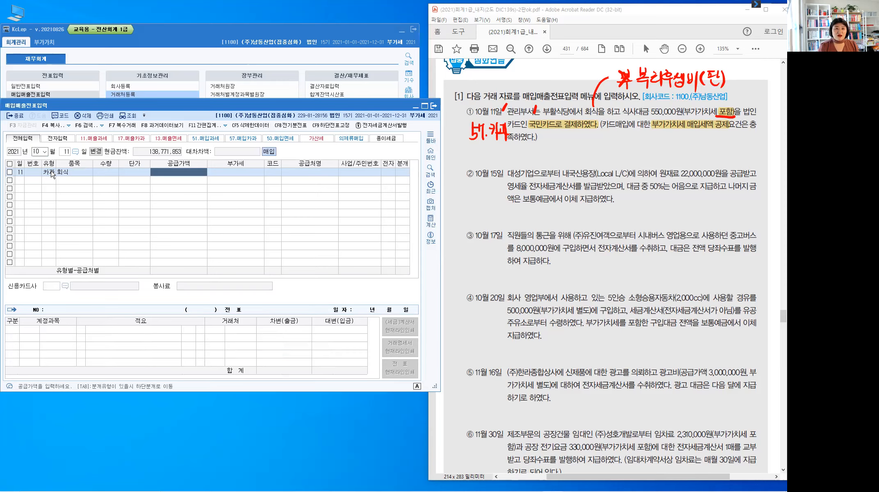
Step: Enter the VAT-inclusive amount 550,000 as the supply value and choose 부활식당 as the supplier
text(550,000)
key(Return)
key(Return)
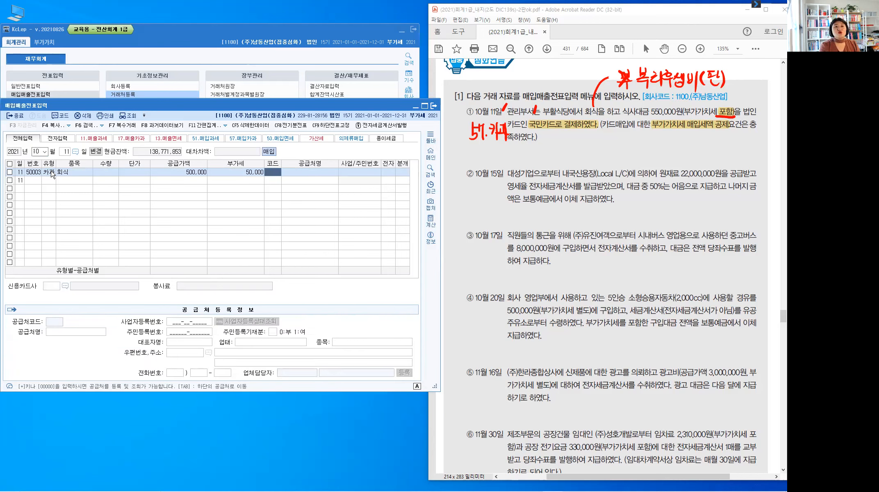
text(부활)
key(Return)
key(Return)
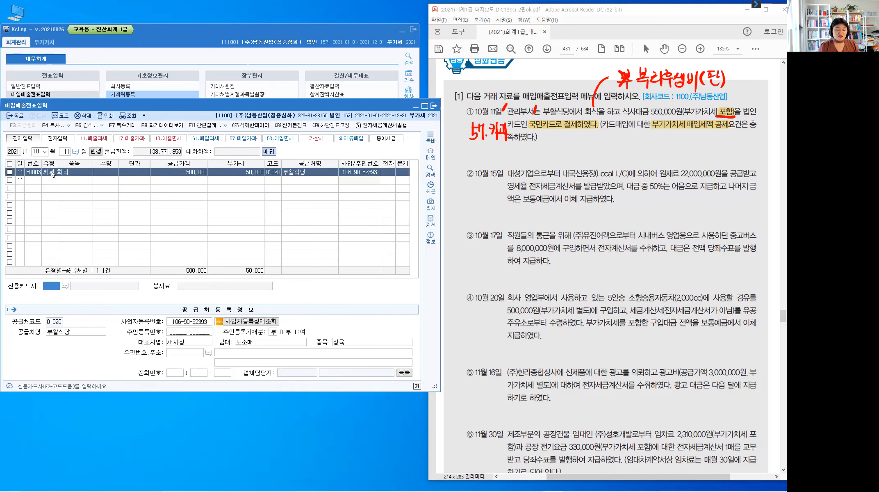
Step: Choose 국민카드 as the credit card company and set the journal type to 카드
key(F2)
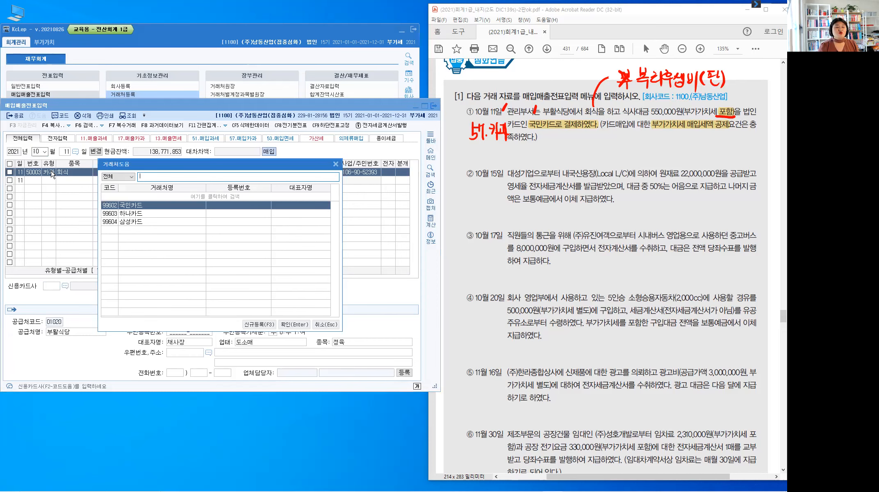
key(Escape)
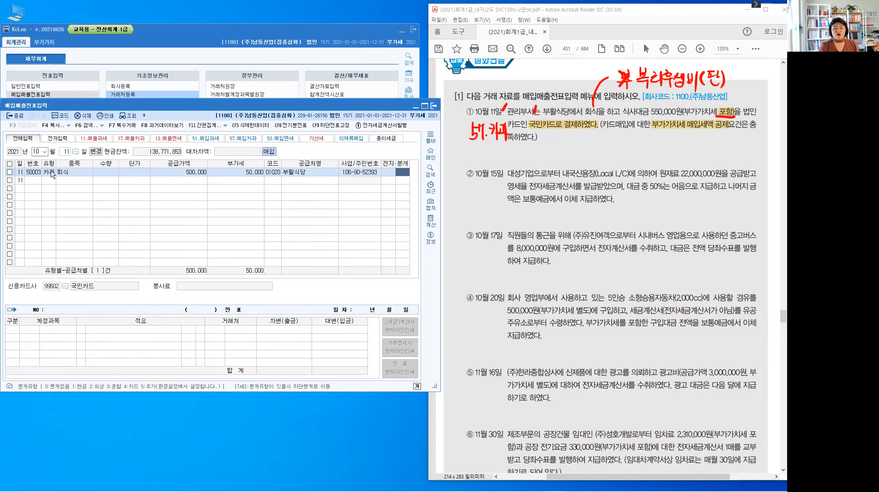
key(Return)
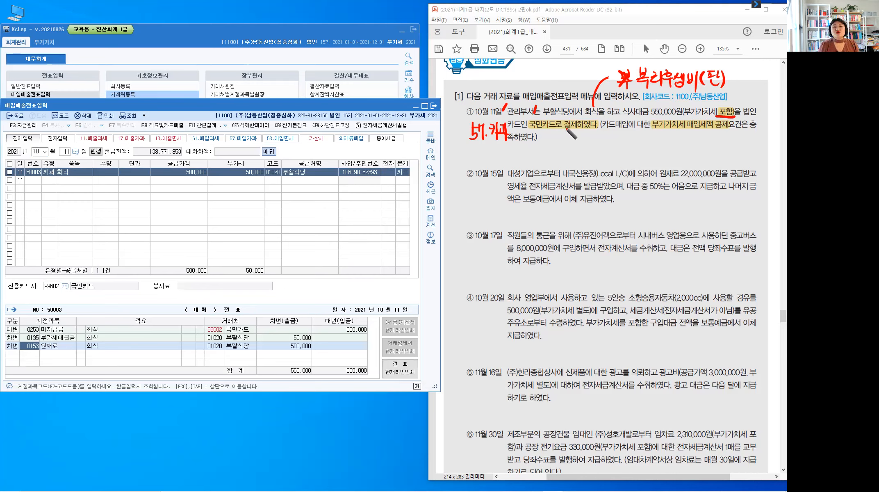
Step: Draw a red arrow from the card payment phrase in problem ① and handwrite the account 미지급금
mouse_move(560, 131)
mouse_down()
mouse_move(560, 141)
mouse_move(574, 144)
mouse_up()
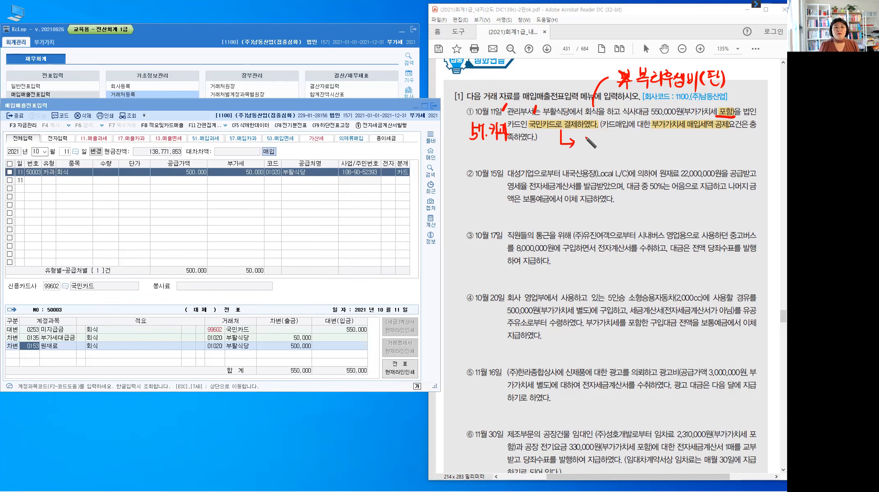
mouse_move(577, 139)
mouse_down()
mouse_move(574, 147)
mouse_move(618, 150)
mouse_move(624, 142)
mouse_up()
drag(611, 145, 625, 151)
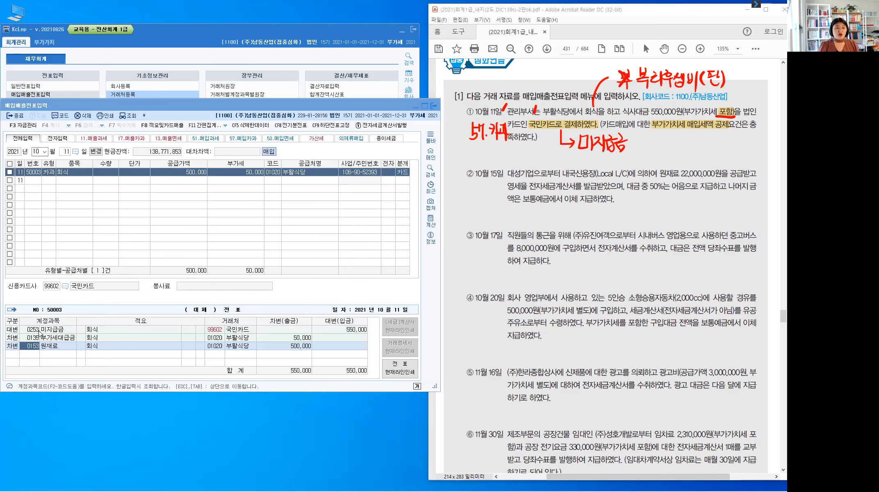
key(ctrl)
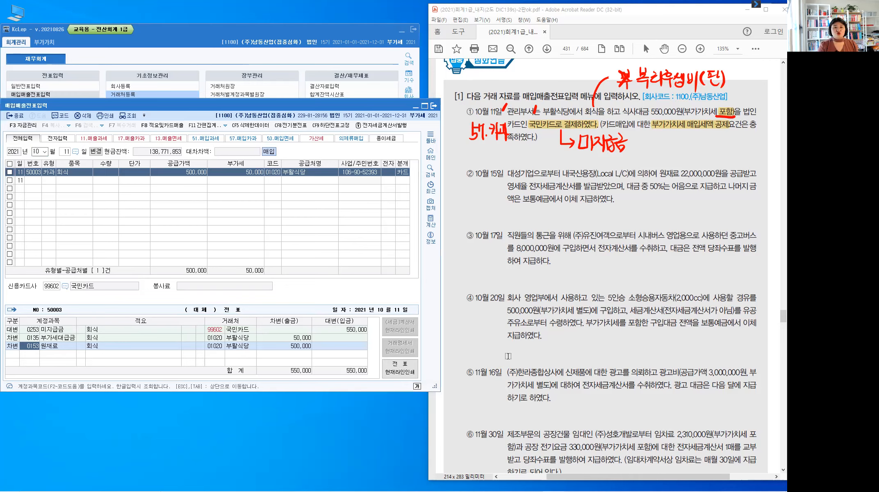
Step: Change the debit account of the 원재료 line to 0811 복리후생비 and return to the entry row
text(0811)
key(Return)
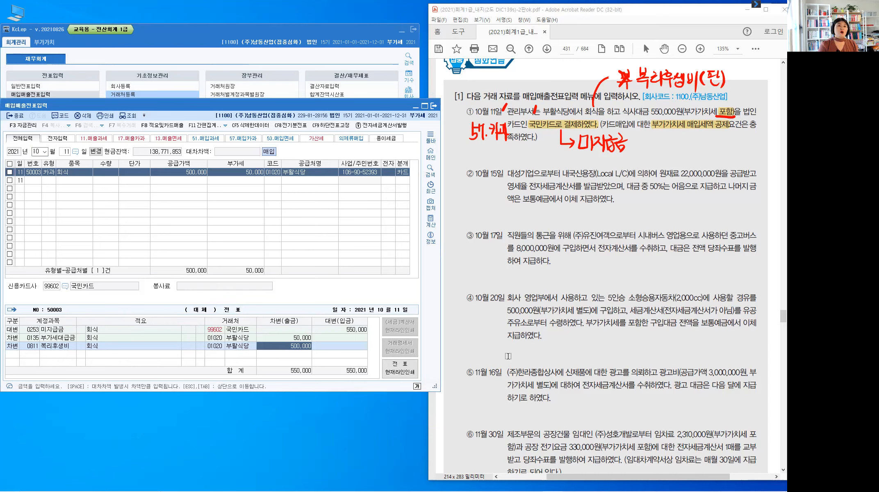
key(Escape)
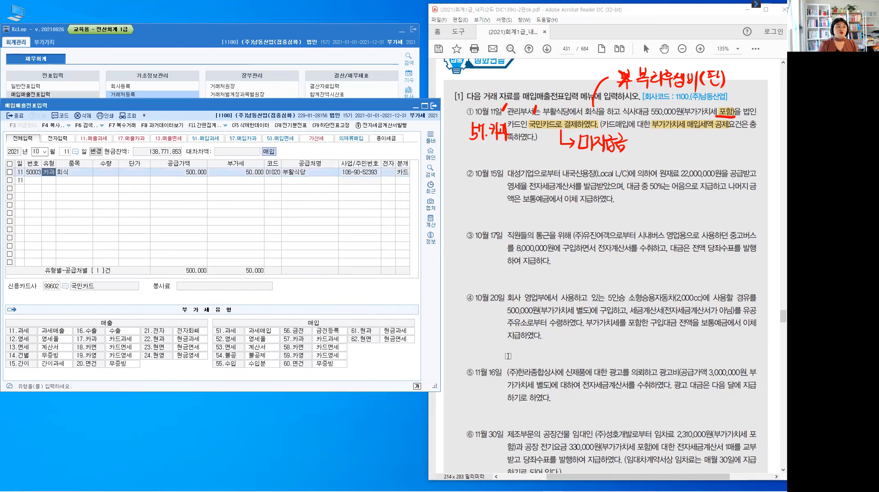
Step: Review the journal lines of the completed October 11 회식 entry
key(Return)
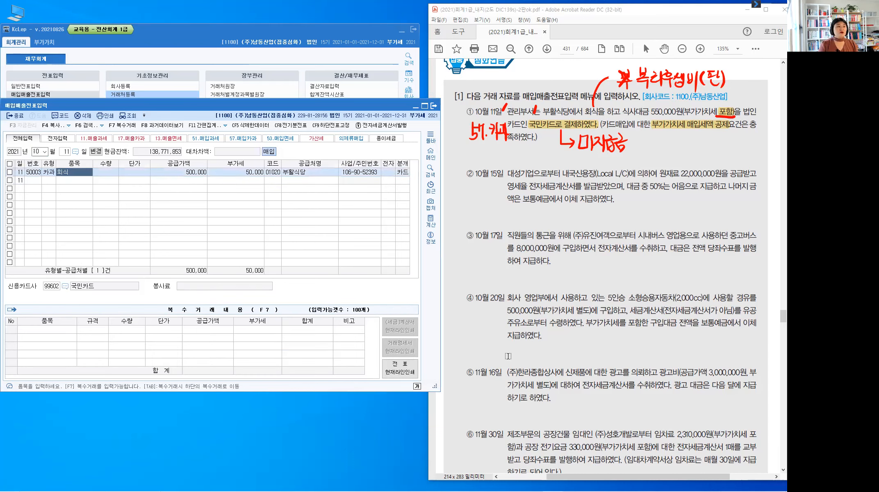
key(shift+Tab)
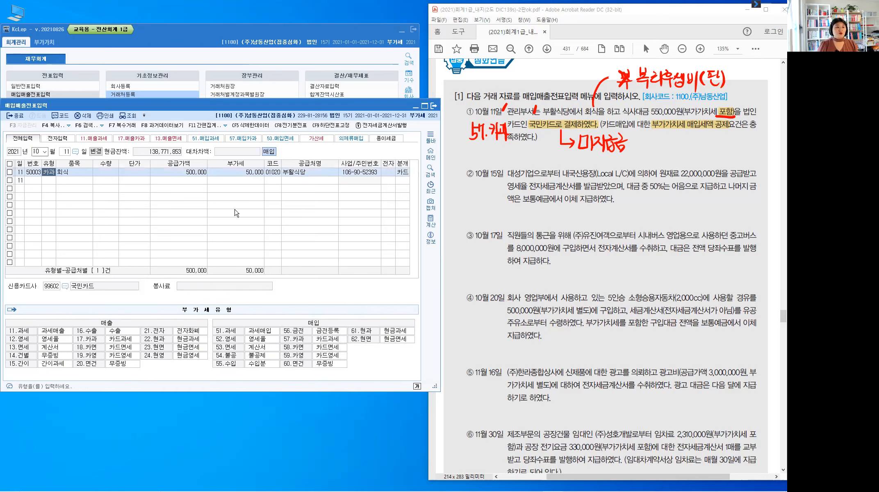
click(403, 172)
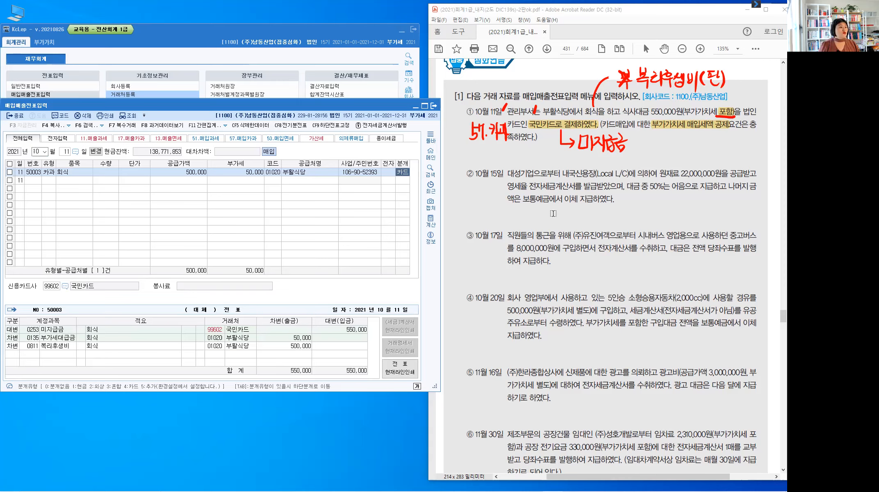
Step: Set the entry date to October 15 and clear the red pen marks from the PDF
click(64, 154)
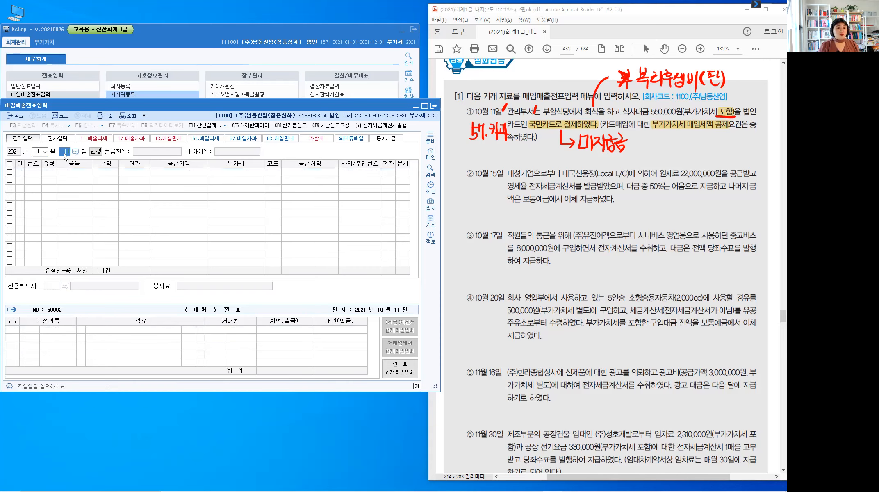
text(15)
key(Return)
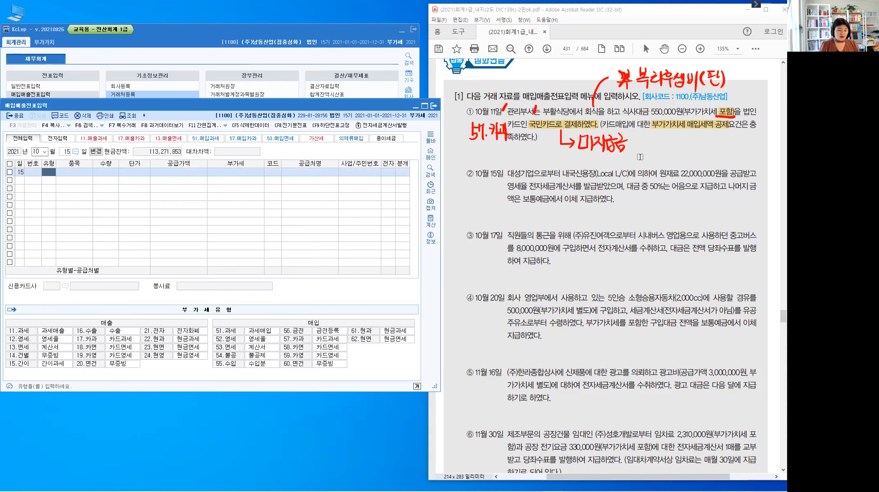
key(Escape)
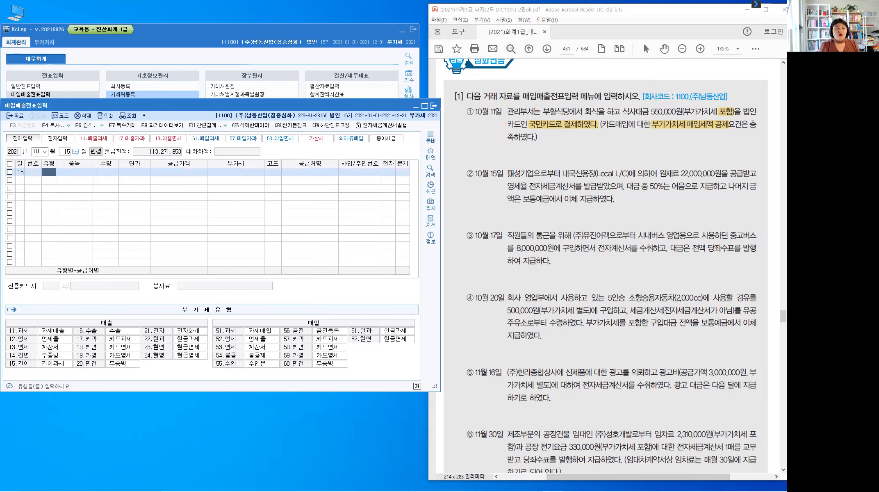
Step: Highlight 대성기업, 원재료, 영세율 전자세금계산서를 and 받았 in problem ② of the PDF
click(595, 199)
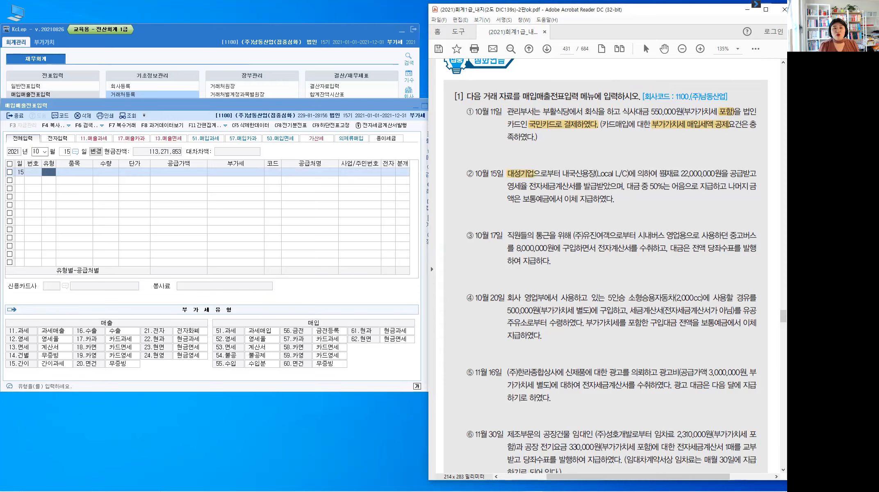
drag(659, 173, 679, 173)
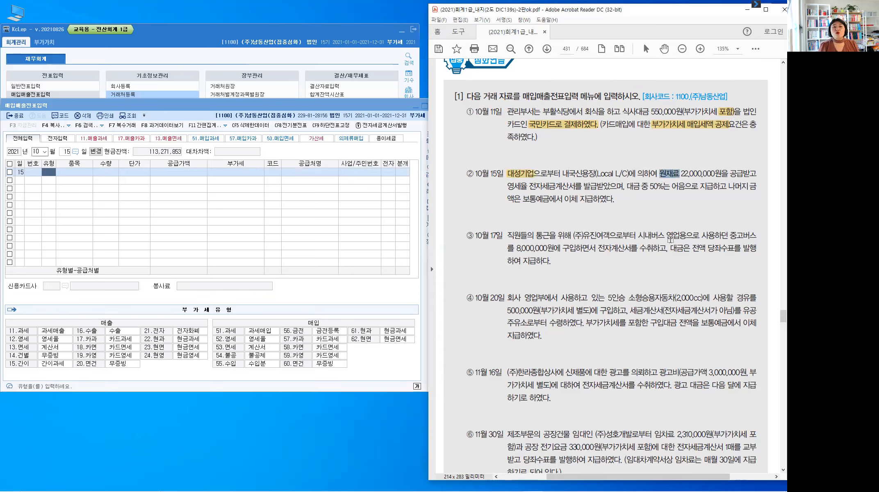
drag(507, 188, 577, 183)
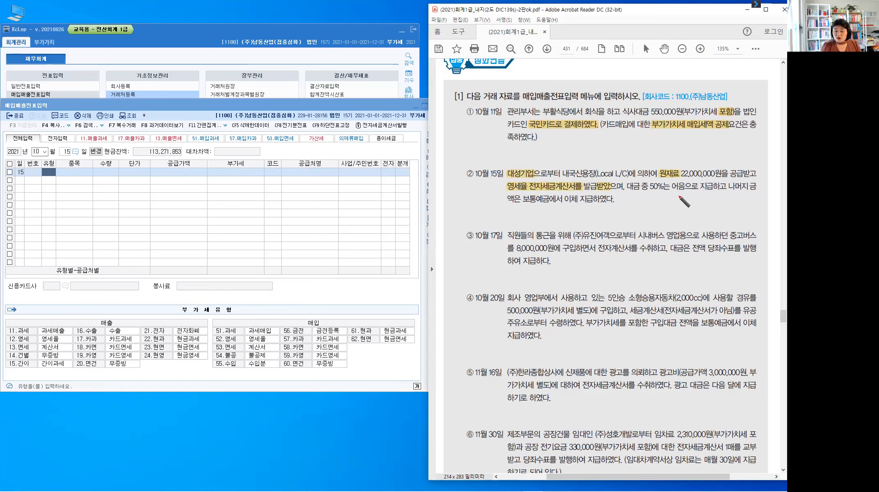
Step: Mark the 어음 and 보통예금 payment phrases of problem ② in red, handwrite 지급어음, and circle 공급받고
drag(677, 190, 705, 193)
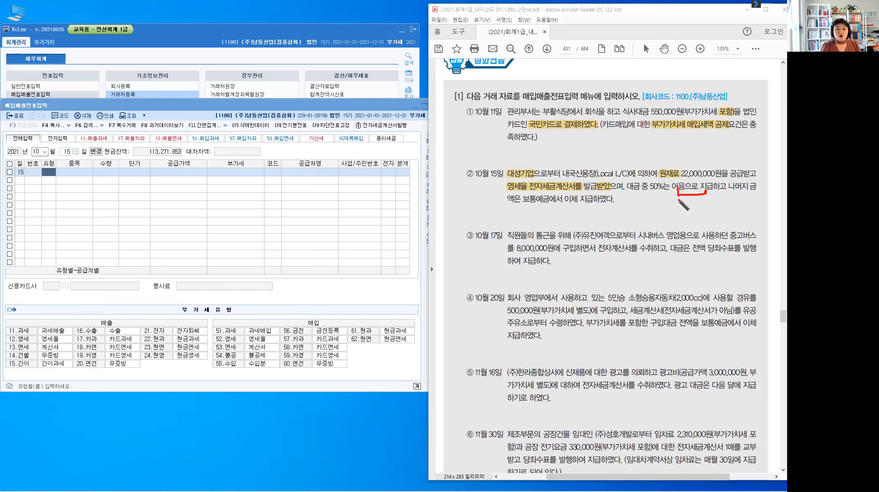
mouse_move(675, 198)
mouse_down()
mouse_move(683, 211)
mouse_move(693, 200)
mouse_move(723, 201)
mouse_move(712, 208)
mouse_up()
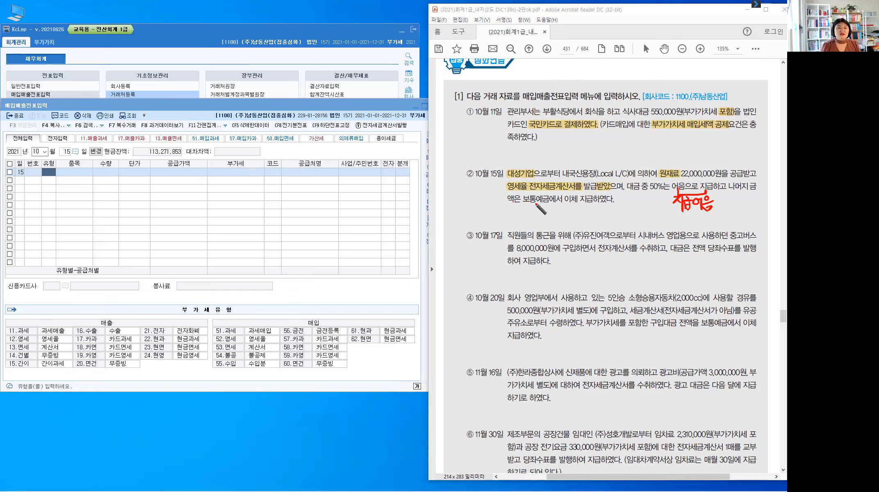
drag(523, 203, 586, 205)
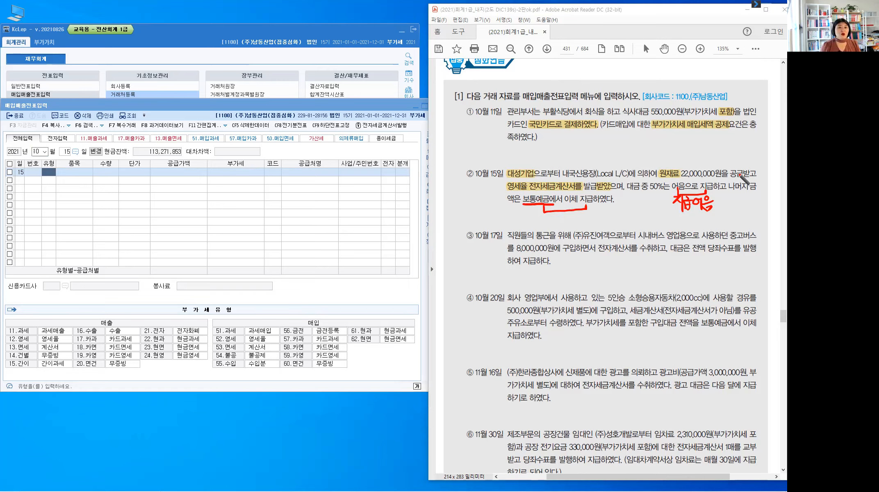
mouse_move(738, 162)
mouse_down()
mouse_move(745, 177)
mouse_move(732, 168)
mouse_up()
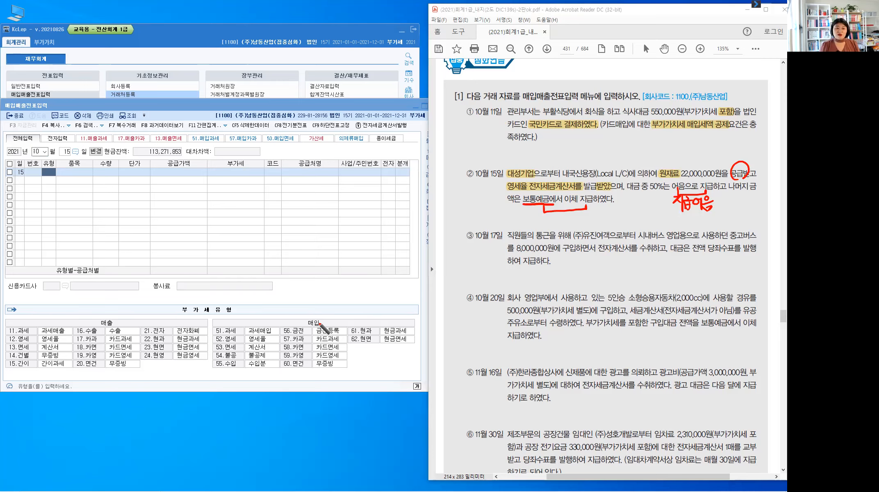
Step: Handwrite the transaction type 52.영세 in red beside problem ②, below its date
key(ctrl)
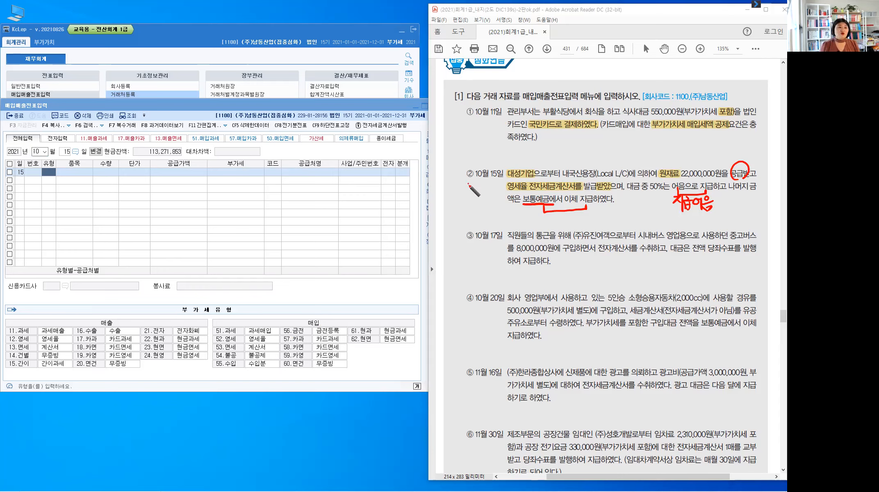
drag(468, 186, 468, 196)
mouse_move(468, 186)
mouse_down()
mouse_move(481, 196)
mouse_move(490, 185)
mouse_move(503, 198)
mouse_up()
click(484, 193)
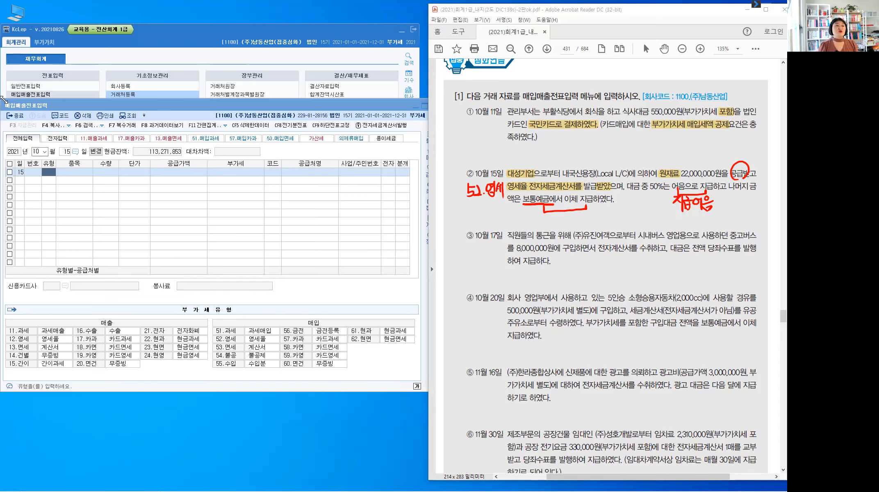
Step: Enter the October 15 purchase as type 52 영세 with item 원재료 and a supply value of 22,000,000
click(49, 174)
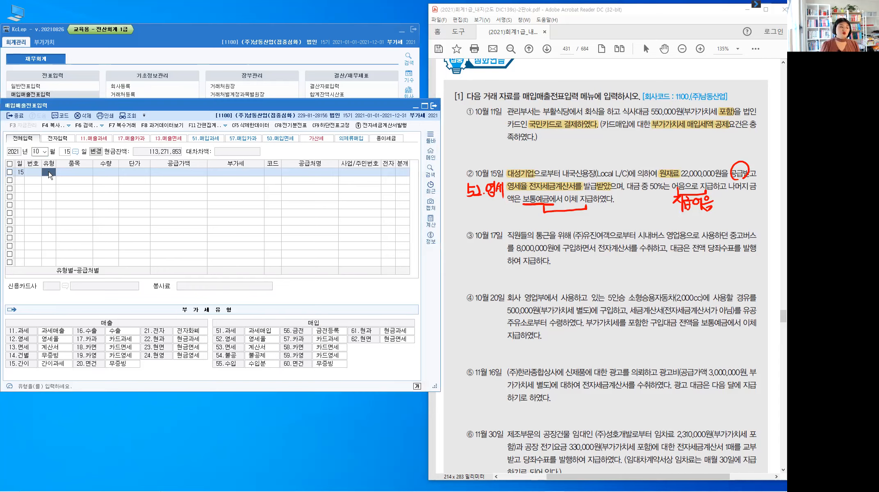
text(52)
key(Return)
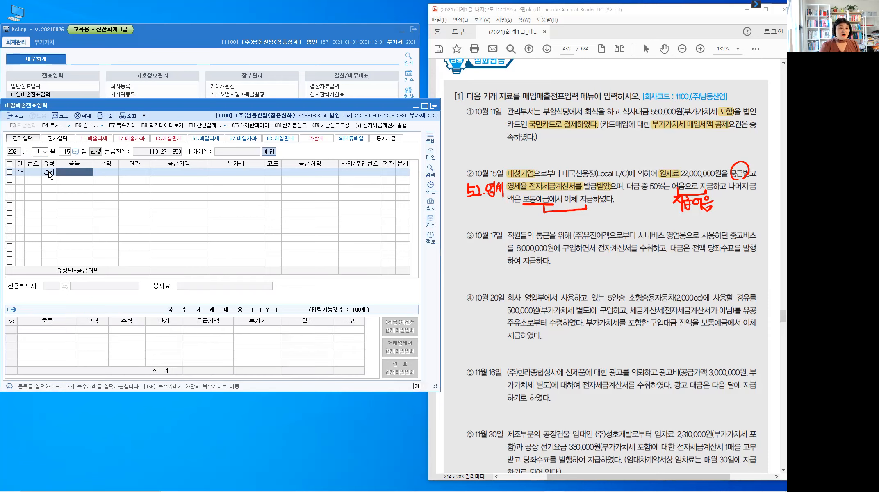
text(원재료)
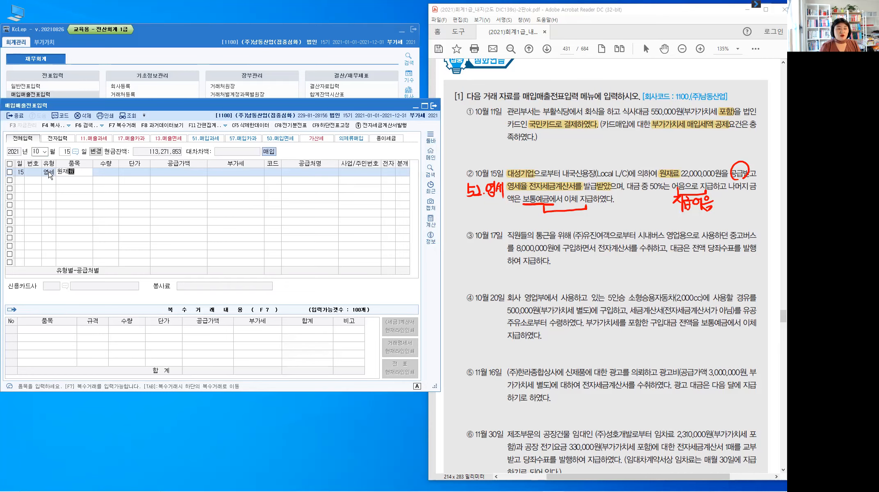
key(Return)
key(Return)
key(Return)
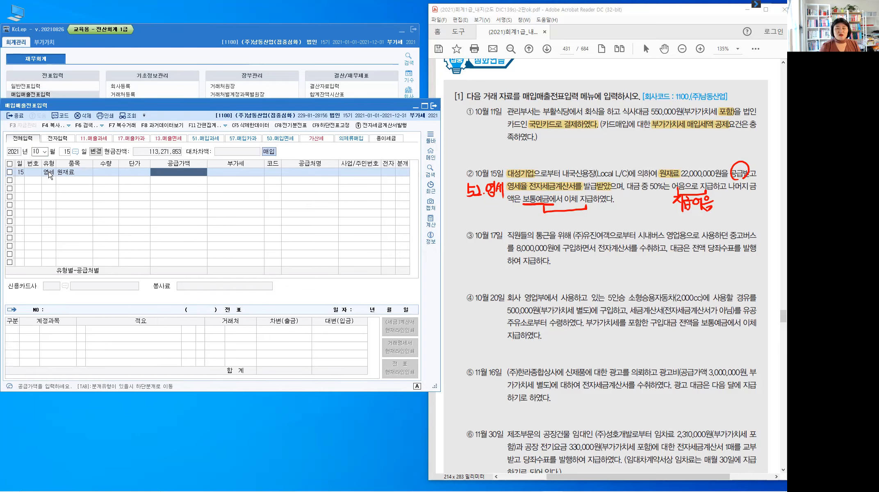
text(22,000,000)
key(Return)
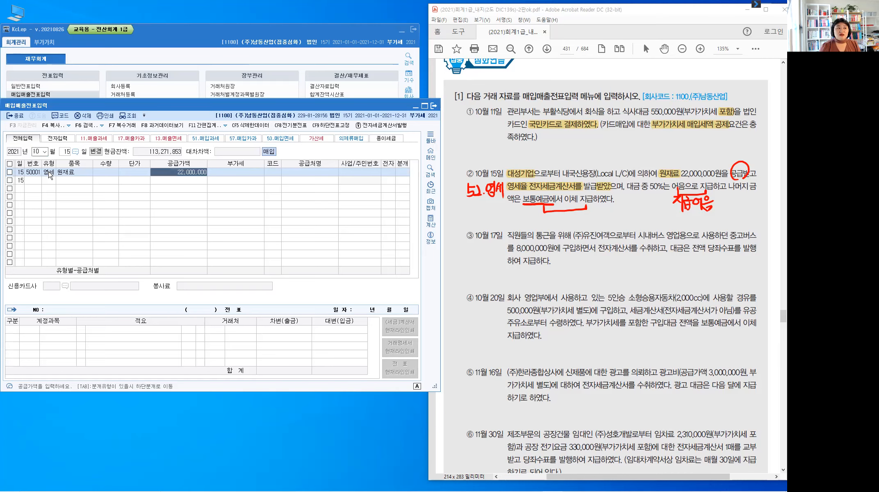
key(Return)
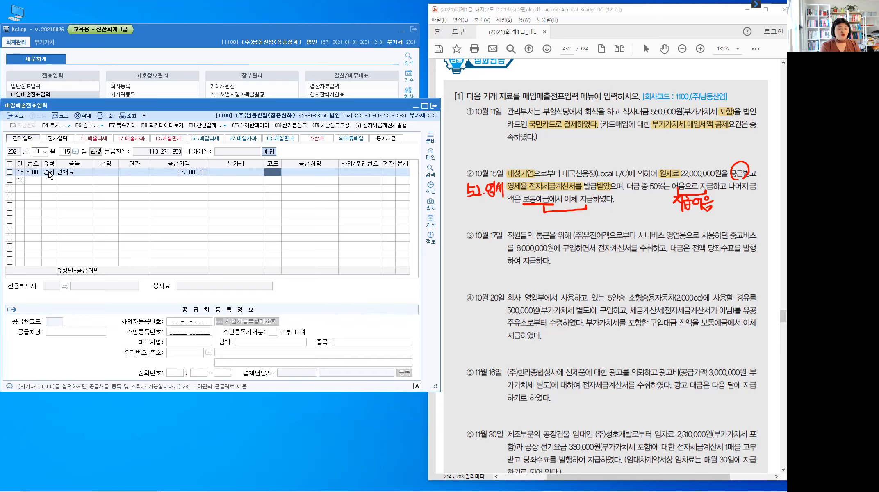
Step: Look up 대성 and choose 대성기업 as the supplier of the October 15 원재료 purchase
text(대)
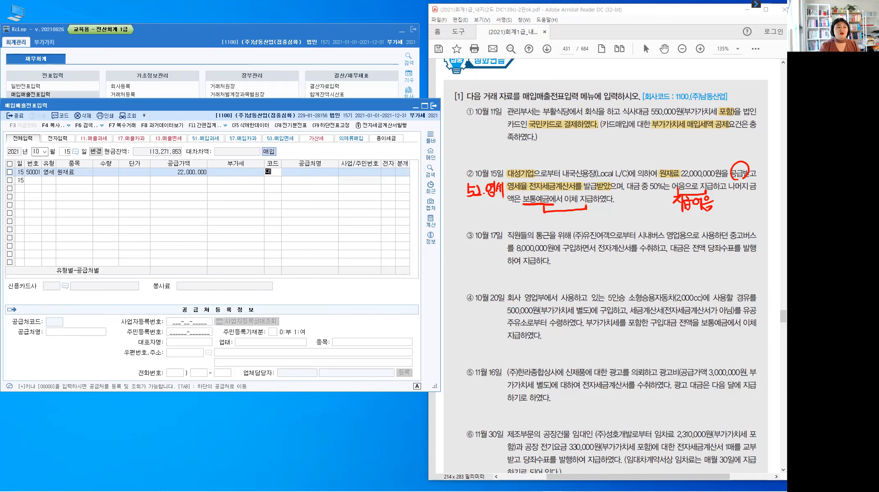
text(성)
key(Return)
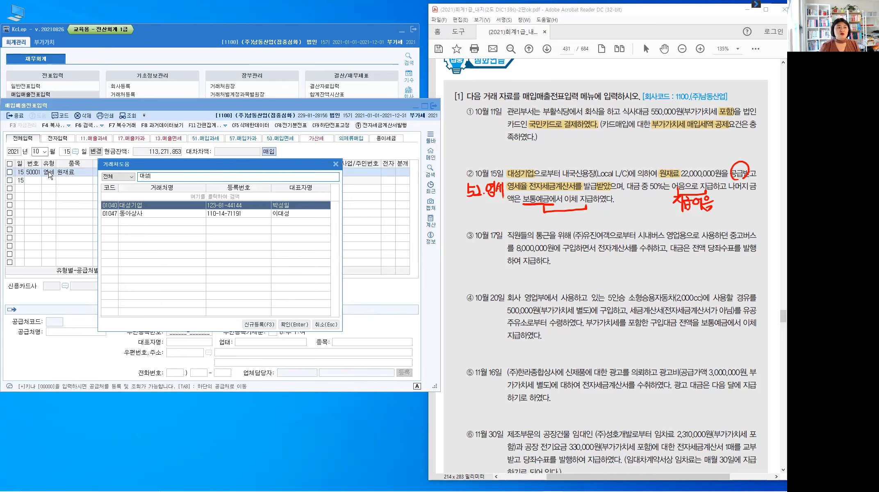
key(Return)
key(Return)
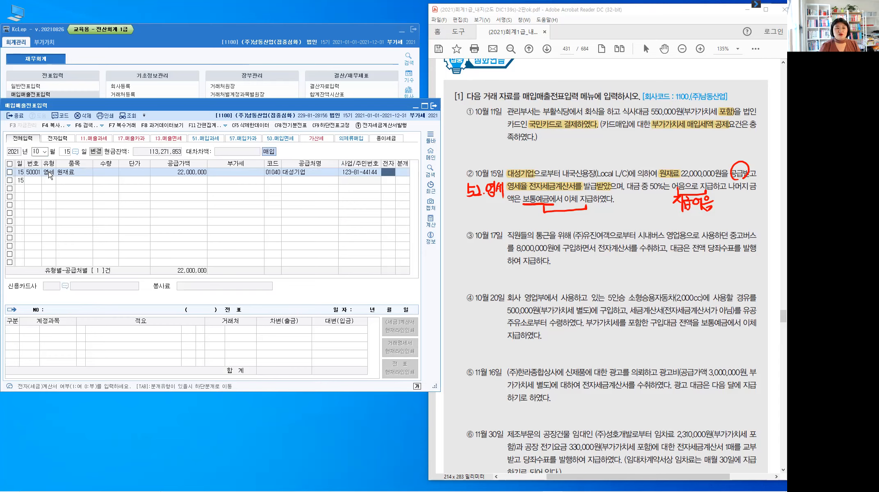
Step: Mark the 대성기업 purchase as an electronic invoice (여) and set its journal type to 혼합
text(1)
key(Return)
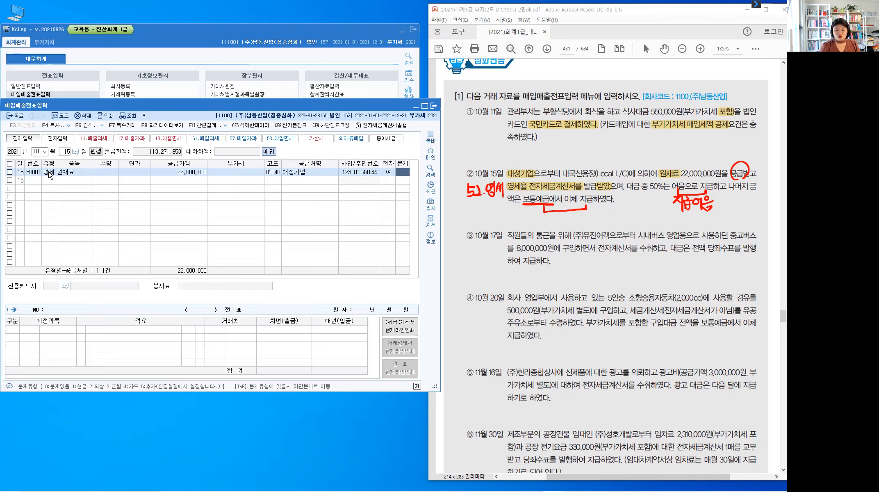
text(3)
key(Return)
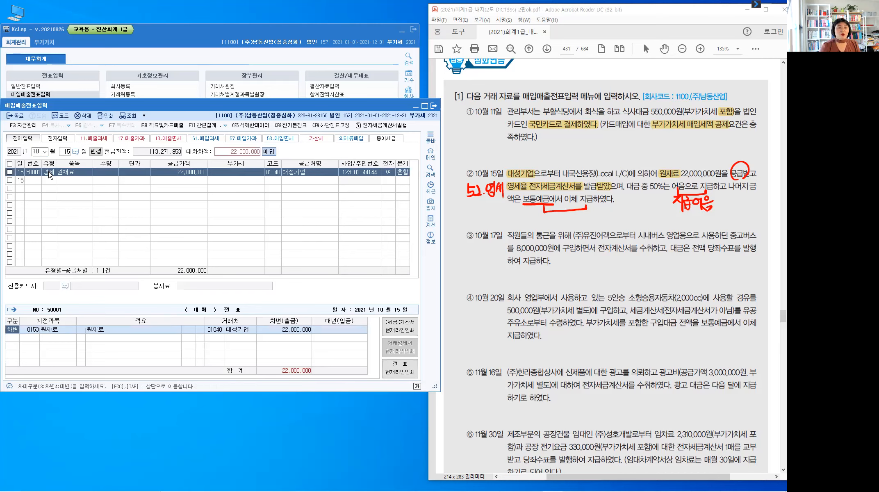
Step: Add a credit line for account 0252 지급어음 with an amount of 11,000,000
key(Down)
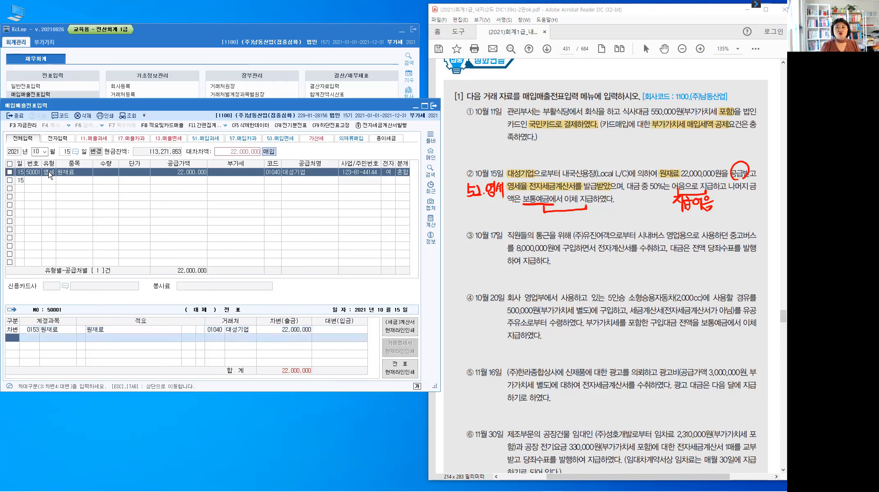
text(4)
key(Return)
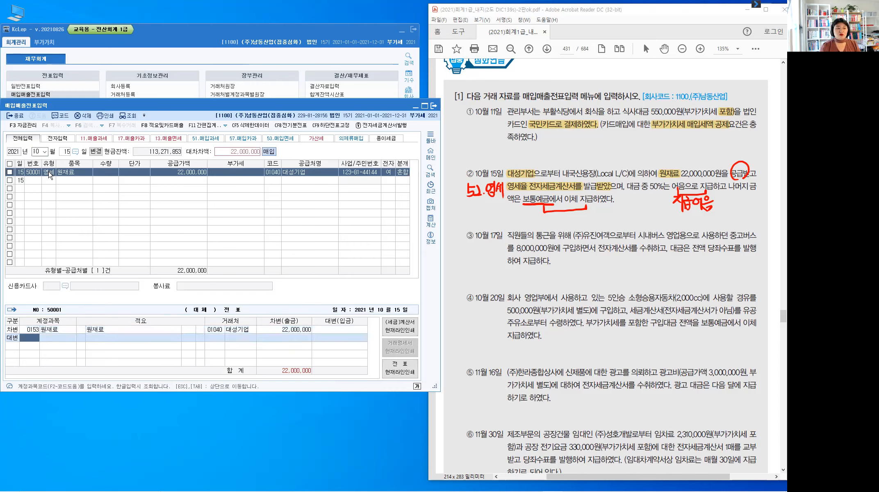
text(252)
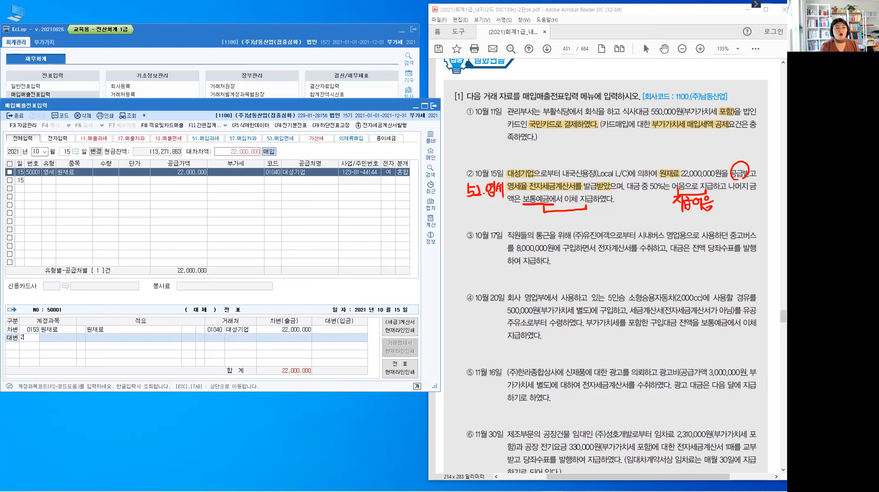
key(Return)
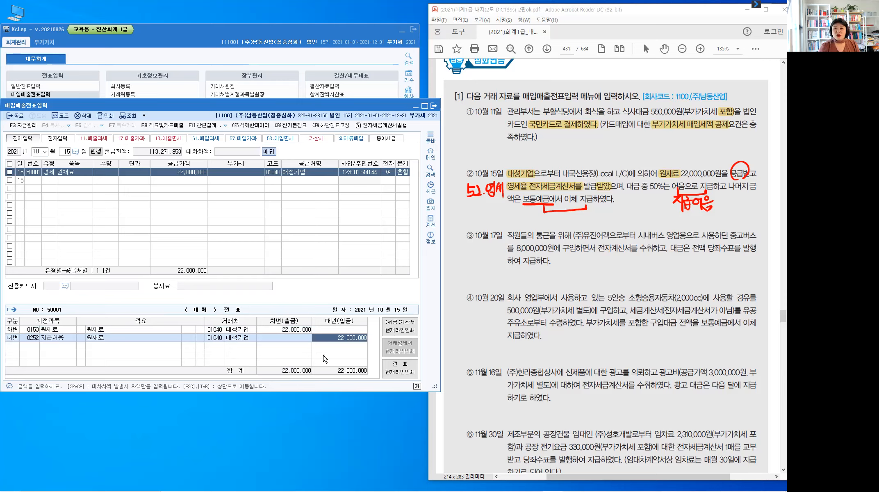
text(11000000)
key(Return)
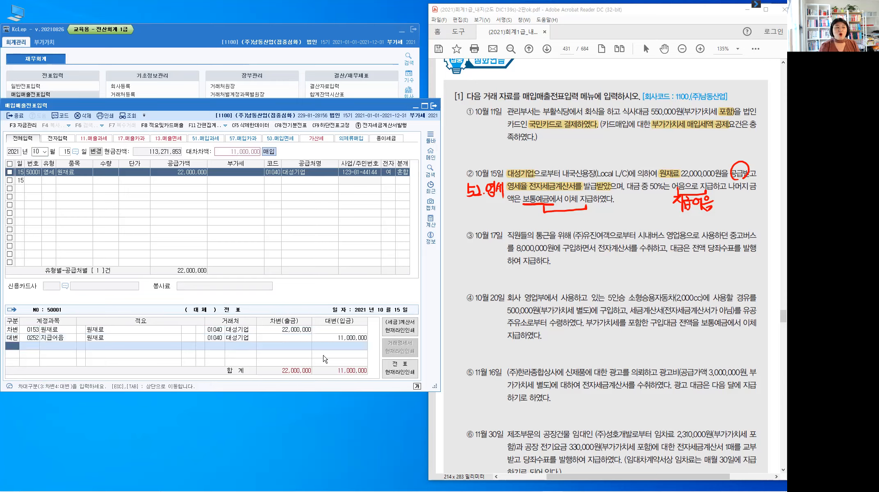
Step: Add a credit line for account 0103 보통예금 with the remaining 11,000,000 and complete the October 15 entry
key(4)
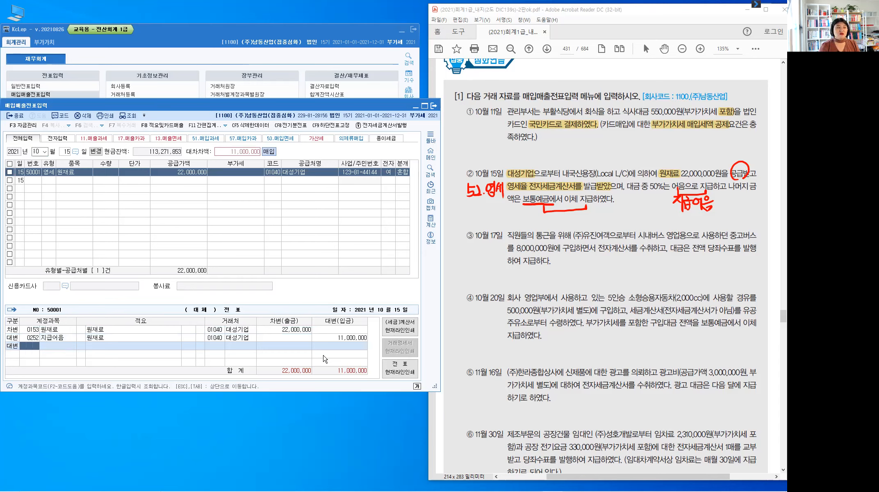
text(103)
key(Return)
key(Return)
key(Return)
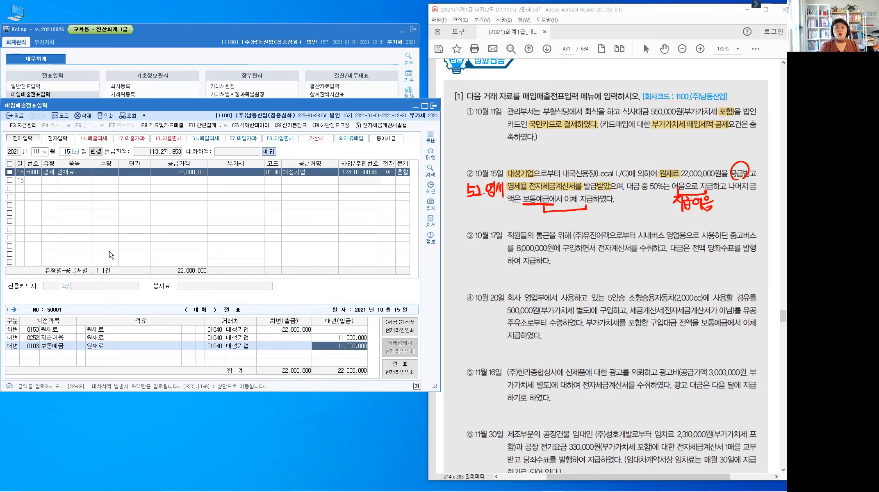
key(Return)
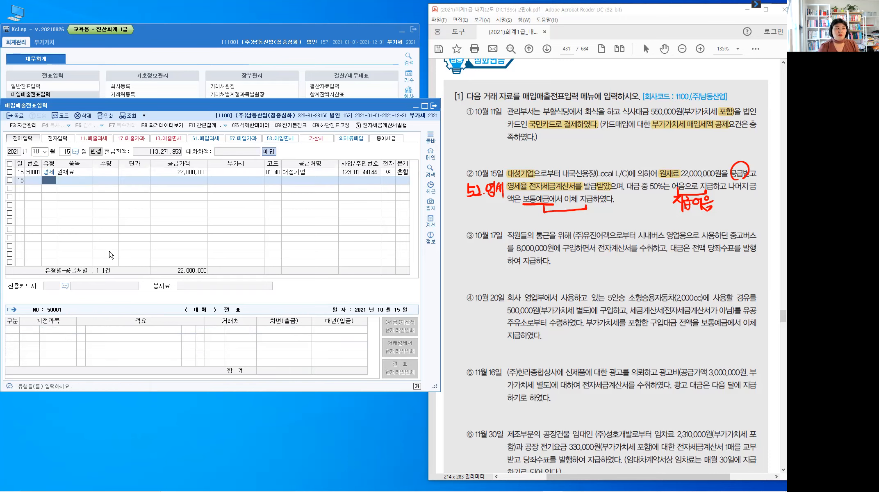
Step: Set the entry date to October 17 and bring problem ③ and the following problems of the PDF into view
key(Escape)
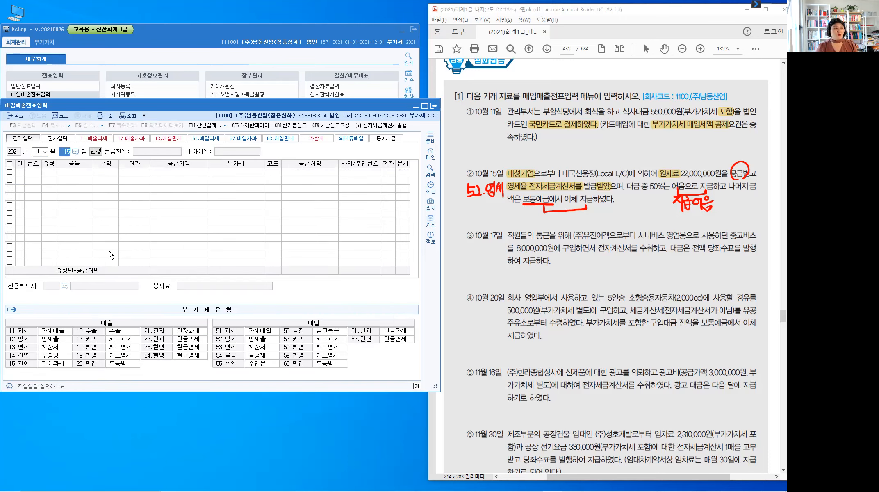
text(17)
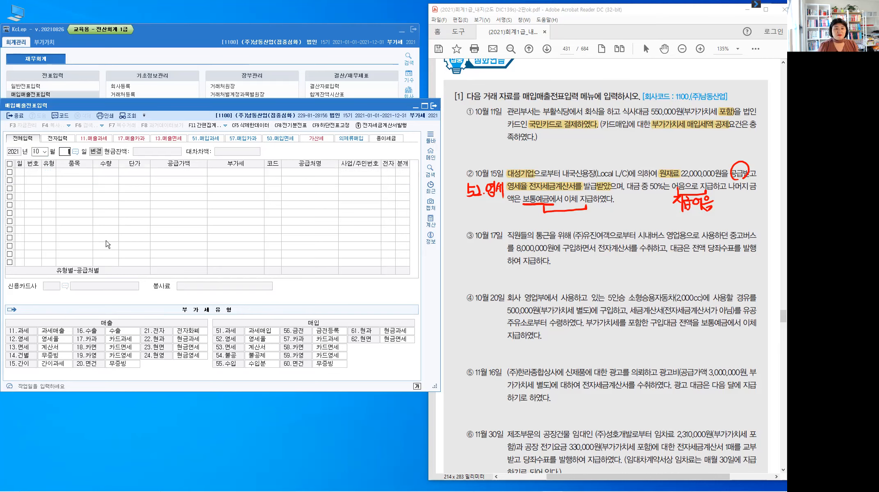
key(Return)
click(542, 266)
scroll(542, 267, down, 3)
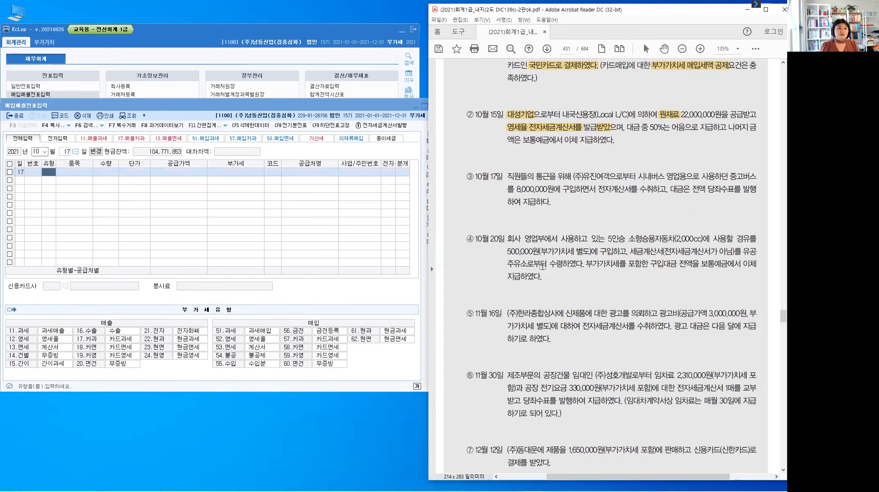
scroll(569, 204, down, 4)
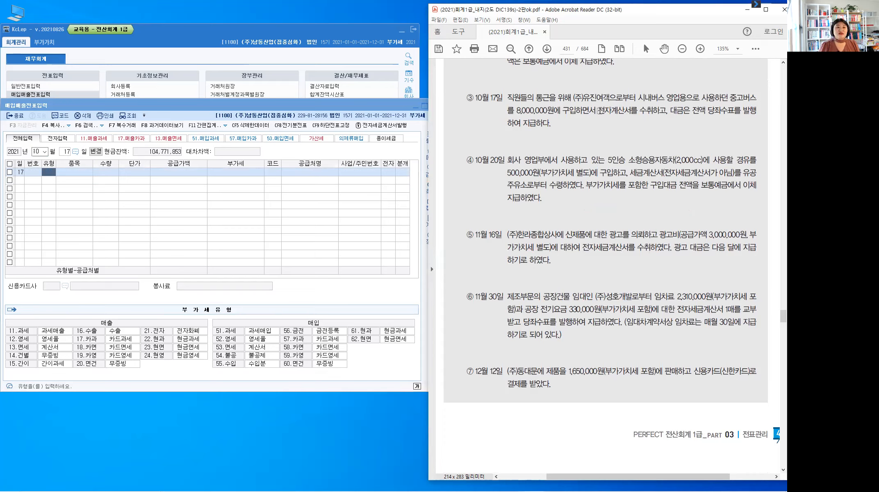
Step: Highlight 전자계산서 in problem ③ and annotate the seller's 시내버스 영업용 use with a bracket and the handwritten notes 면세사업 and 우발적
drag(600, 111, 631, 111)
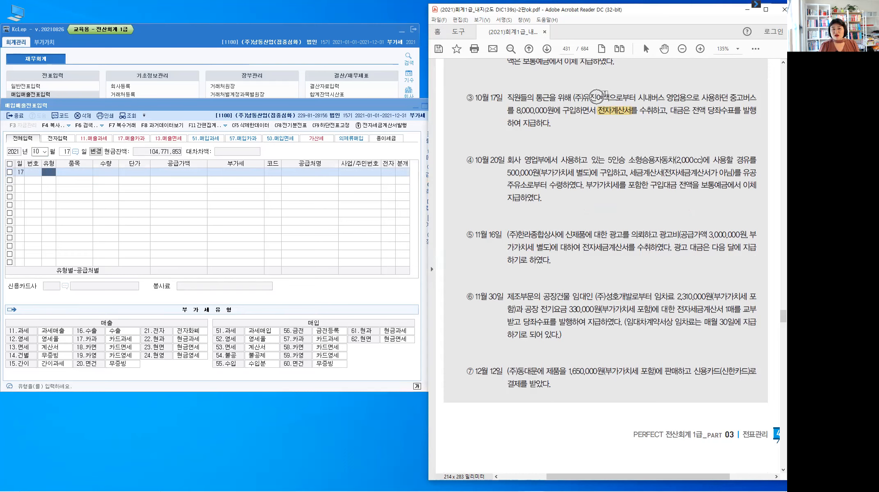
key(ctrl)
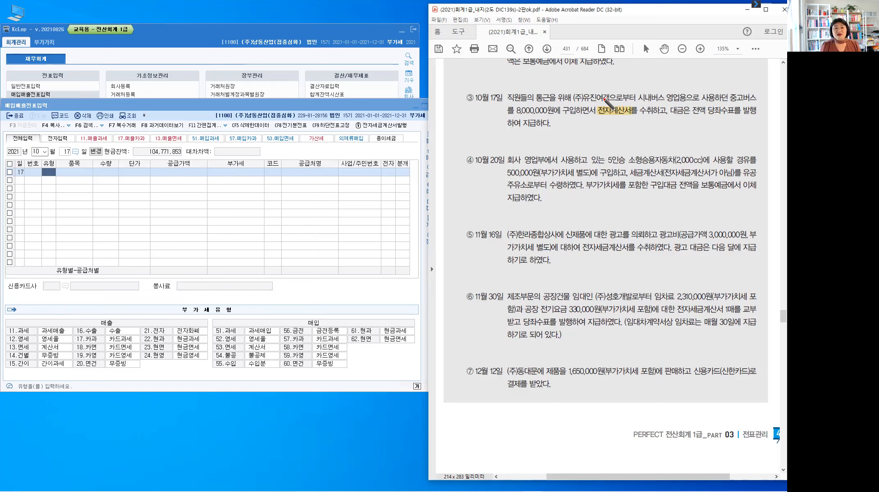
click(572, 91)
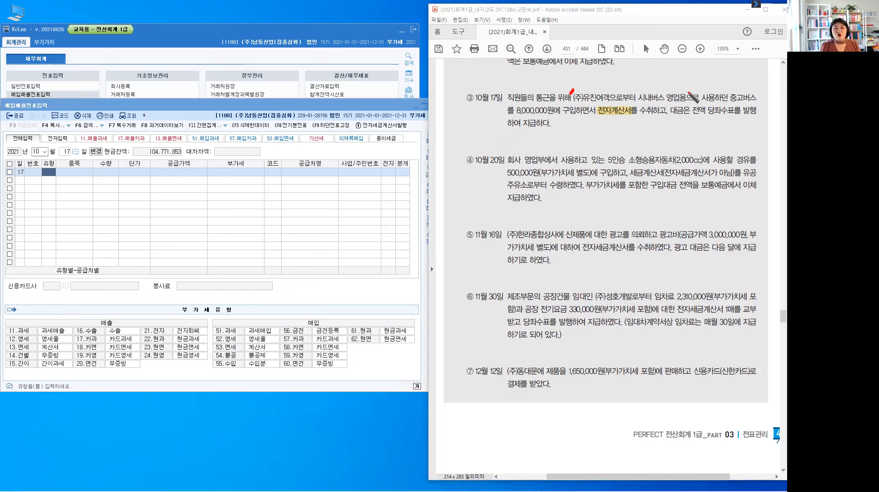
drag(684, 93, 675, 91)
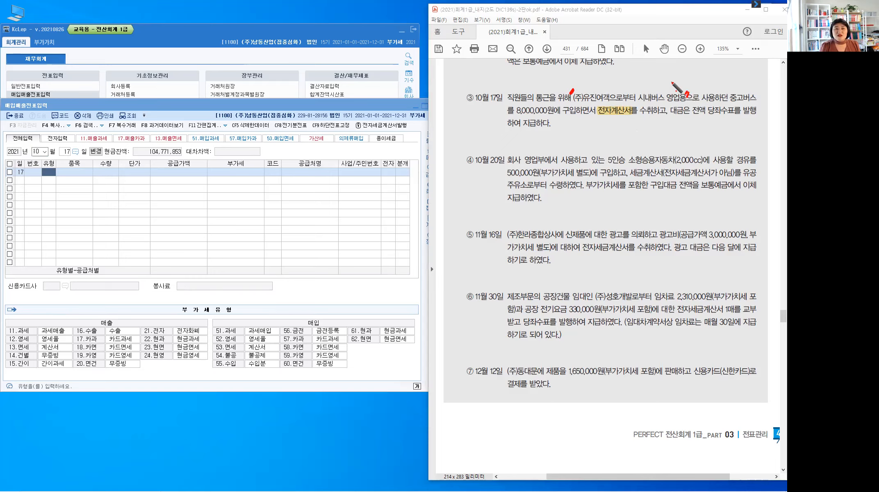
mouse_move(684, 61)
mouse_down()
mouse_move(684, 72)
mouse_move(721, 62)
mouse_move(713, 71)
mouse_up()
drag(715, 59, 725, 69)
drag(720, 70, 722, 76)
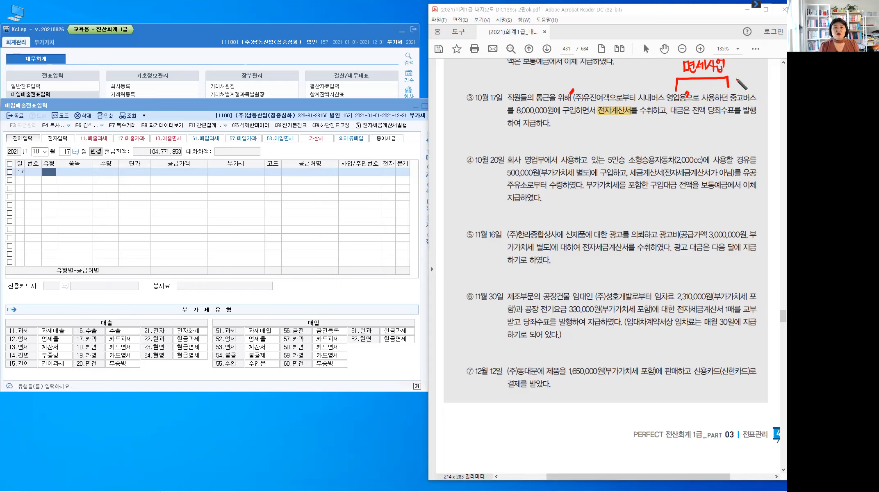
mouse_move(733, 75)
mouse_down()
mouse_move(746, 84)
mouse_move(752, 77)
mouse_move(754, 90)
mouse_up()
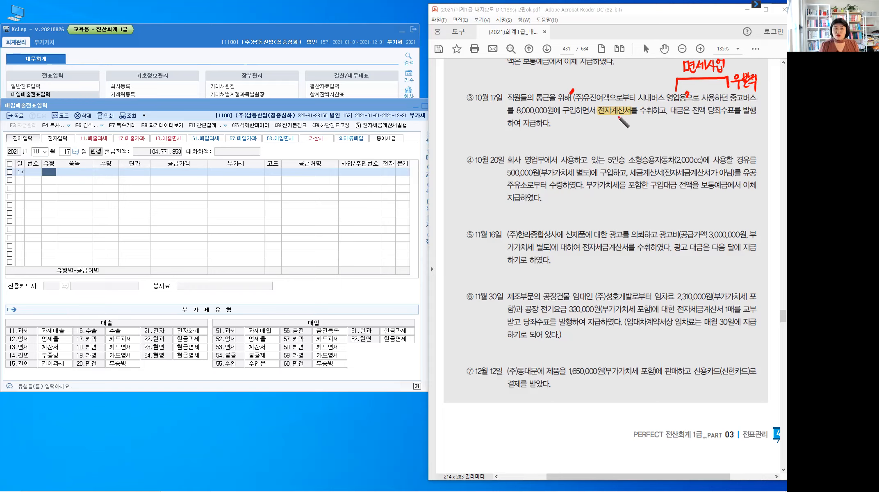
Step: Bracket 전자계산서 from below in problem ③ and handwrite the account name 차량운반구 above its first line
drag(611, 118, 647, 122)
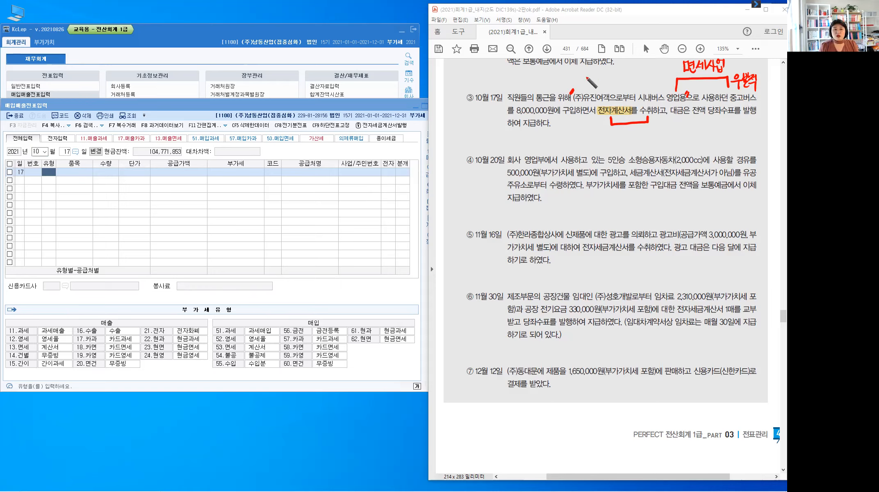
drag(585, 77, 589, 79)
drag(586, 81, 589, 86)
mouse_move(592, 76)
mouse_down()
mouse_move(592, 87)
mouse_move(597, 80)
mouse_move(626, 90)
mouse_up()
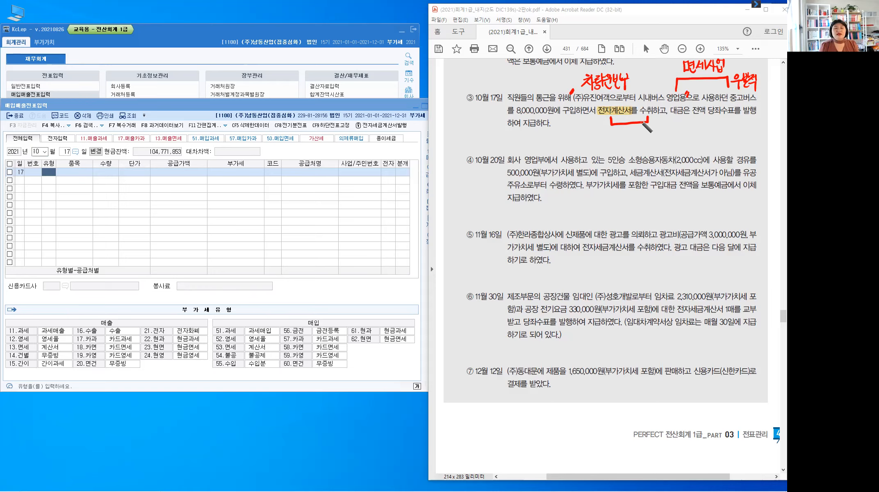
Step: Handwrite the type 53. 면세 beside problem ③ and bracket 당좌수표 with the note 당좌예금
mouse_move(459, 105)
mouse_down()
mouse_move(454, 119)
mouse_move(484, 123)
mouse_up()
click(467, 118)
drag(487, 116, 491, 122)
drag(490, 110, 493, 127)
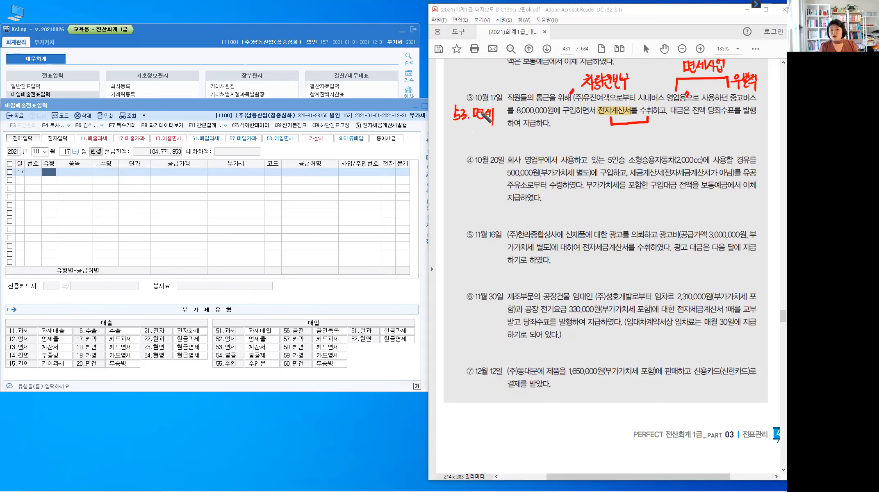
click(721, 115)
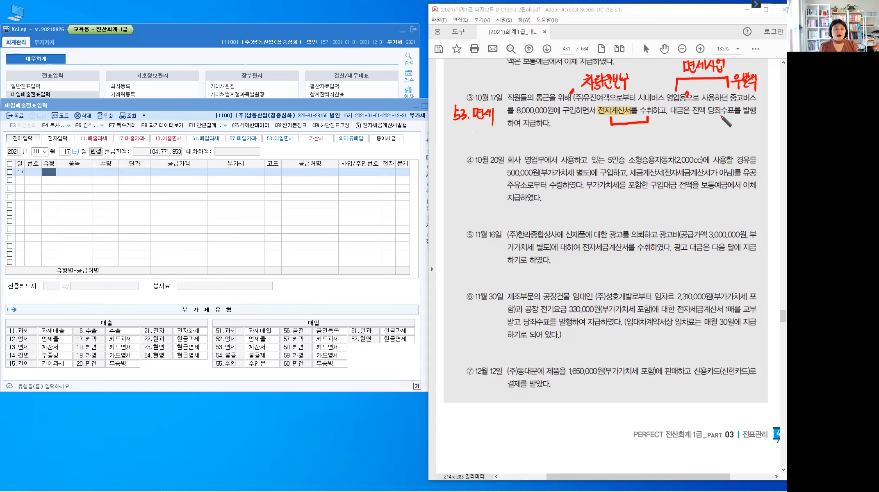
mouse_move(720, 117)
mouse_down()
mouse_move(750, 117)
mouse_move(724, 134)
mouse_move(754, 140)
mouse_move(756, 131)
mouse_up()
drag(747, 132, 759, 133)
drag(750, 134, 757, 140)
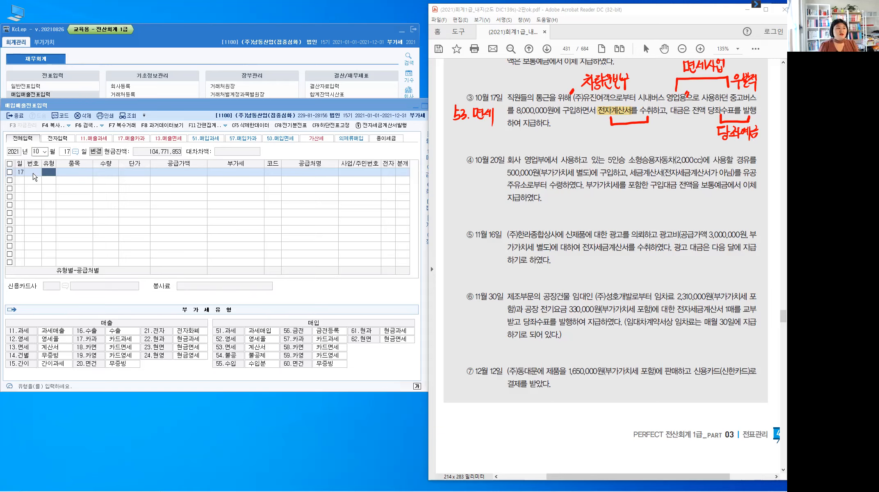
Step: Enter the October 17 purchase as type 53 면세 with item 중고버스 and a supply value of 8,000,000
click(48, 176)
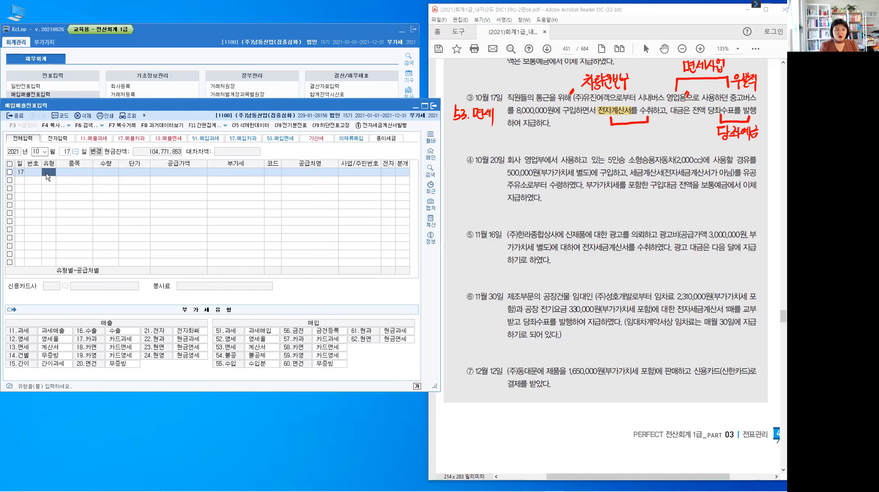
text(53)
key(Return)
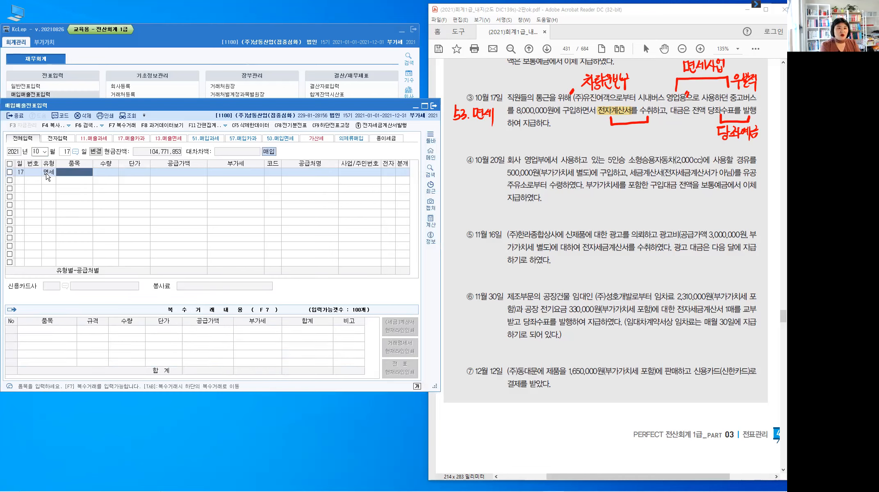
text(ㅈㅜㅇㄱ)
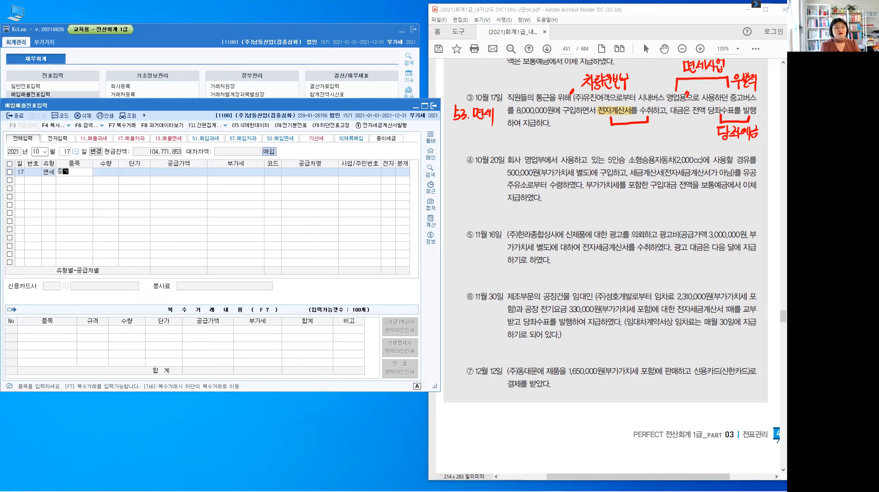
text(ㅗㅂㅓㅅㅡ)
key(Return)
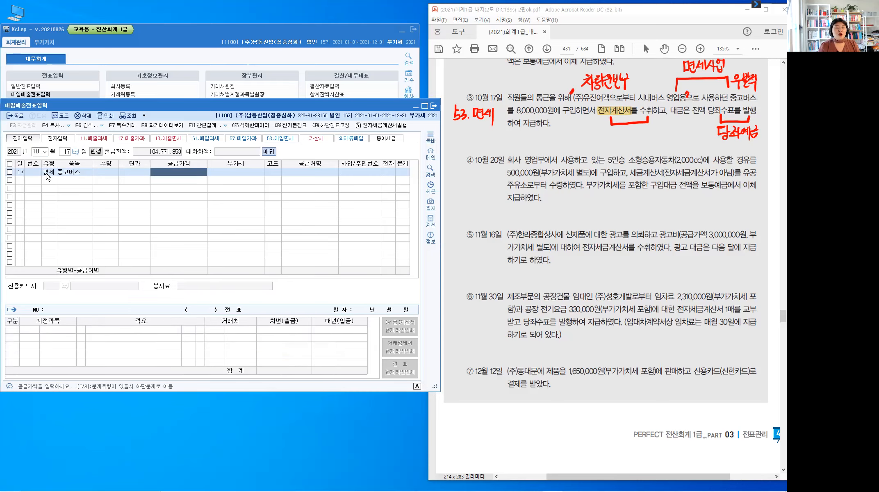
text(8)
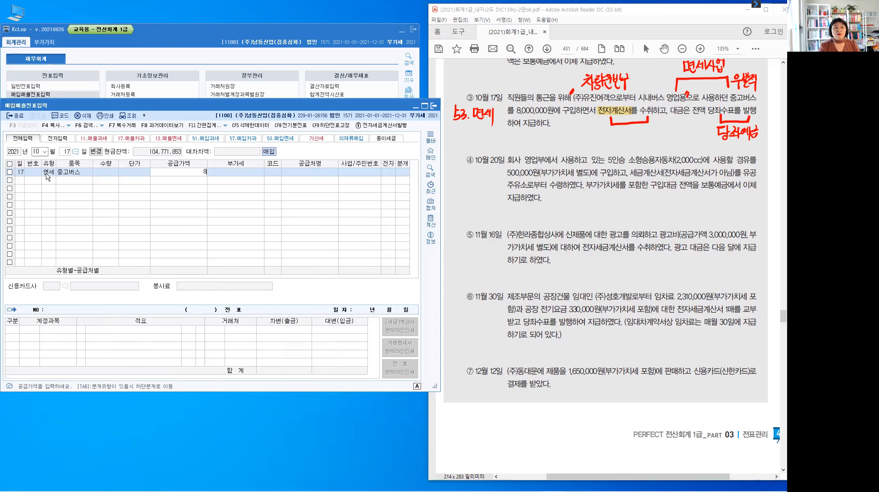
text(++)
key(Return)
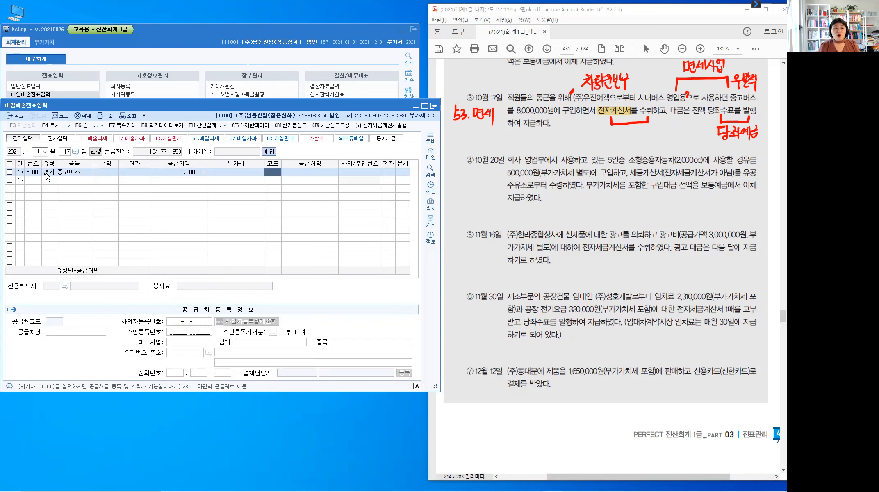
Step: Set the supplier to (주)유진여객, mark the invoice as electronic (여), and choose journal type 혼합
text(유진)
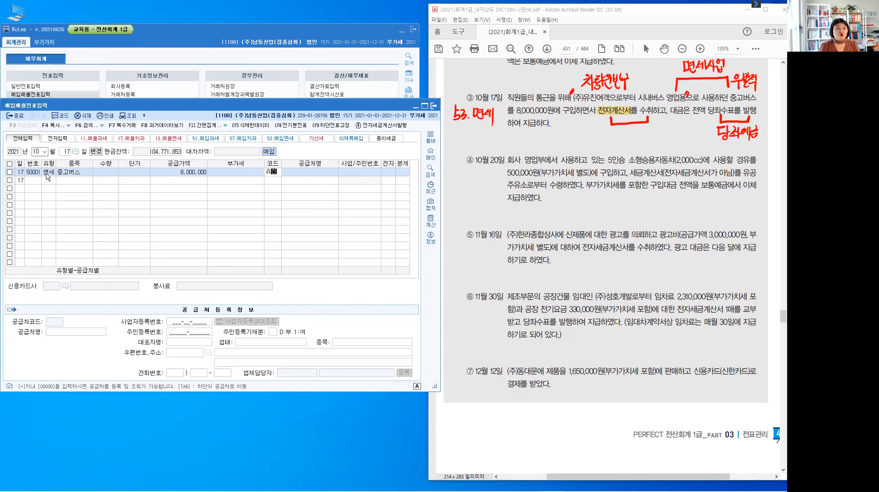
key(Return)
key(Return)
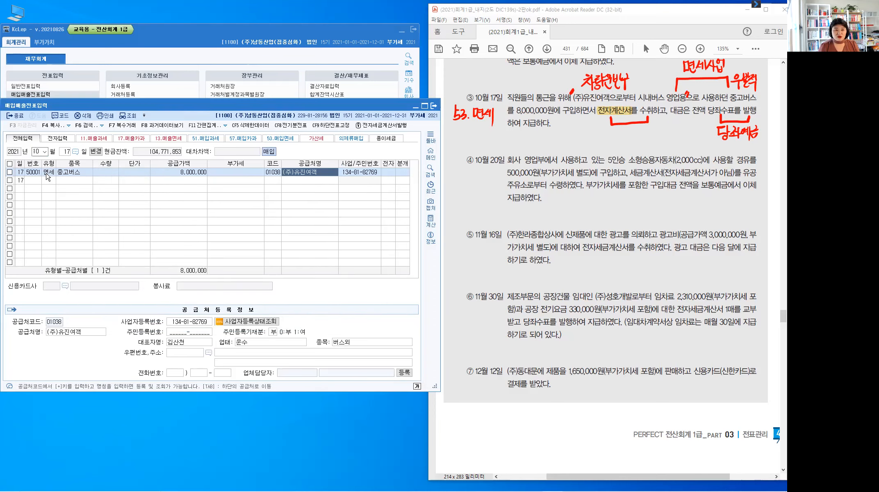
key(Return)
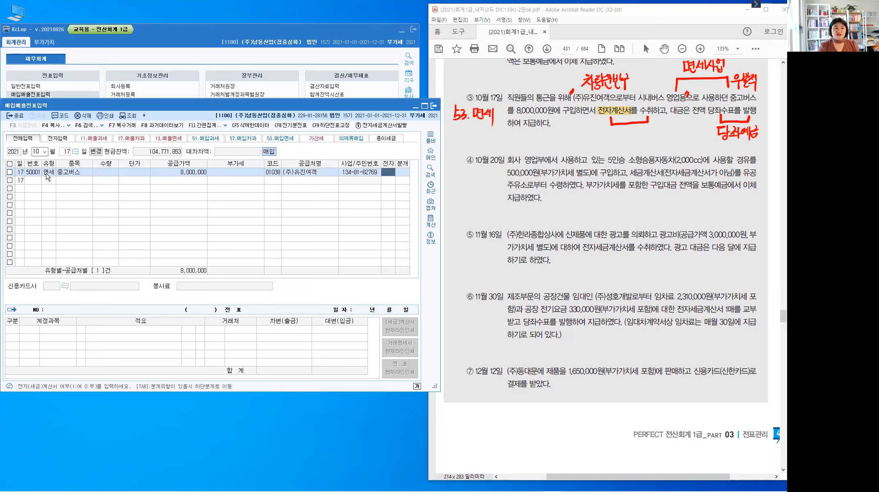
text(1)
key(Return)
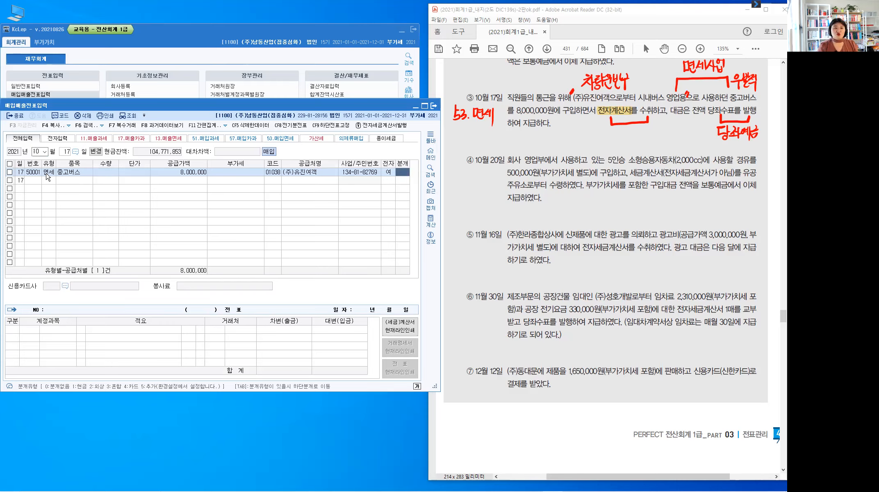
text(3)
key(Return)
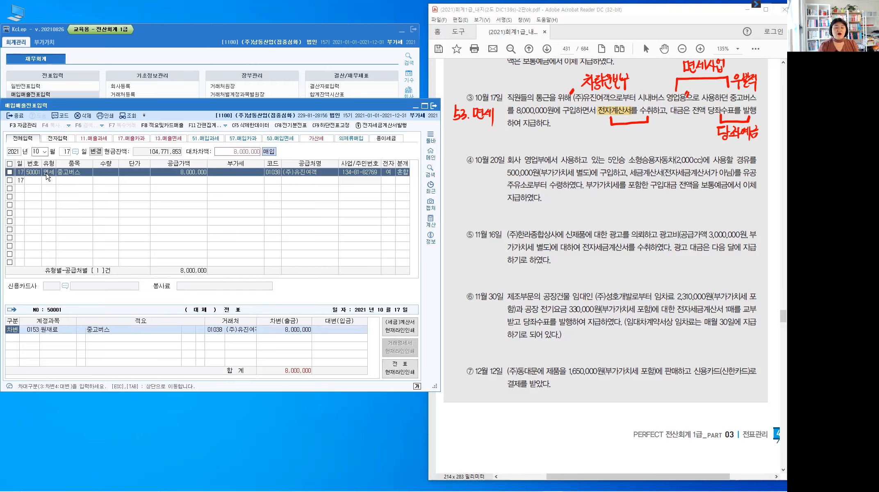
Step: Change the debit line's account to 0208 차량운반구, keeping the 8,000,000 amount
key(Return)
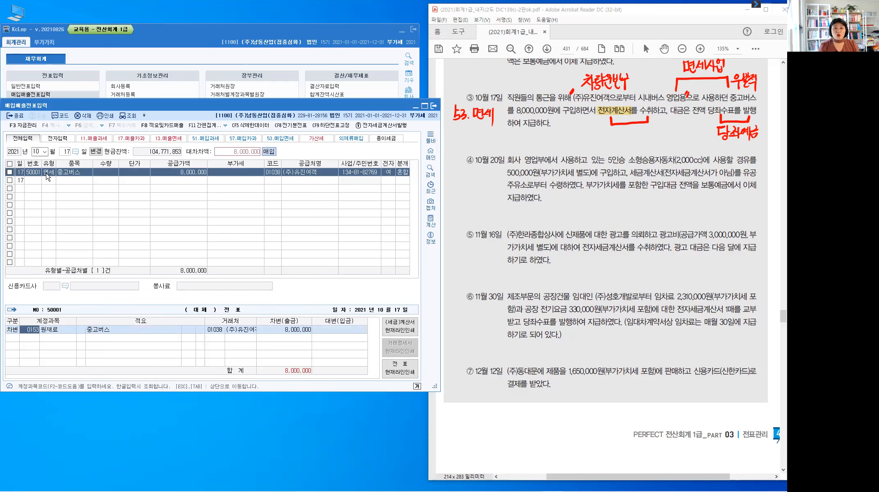
text(208)
key(Return)
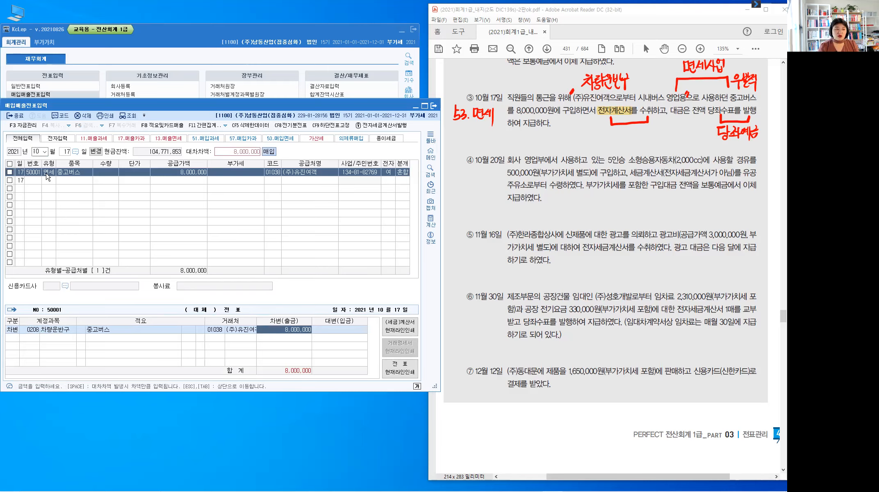
key(Return)
Step: Add a credit line for account 0102 당좌예금 with 8,000,000 and complete the October 17 entry
text(4)
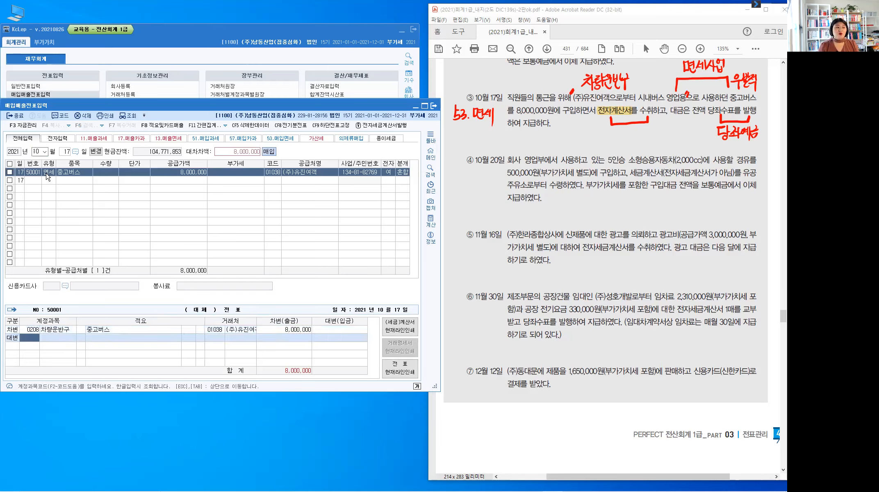
text(102)
key(Return)
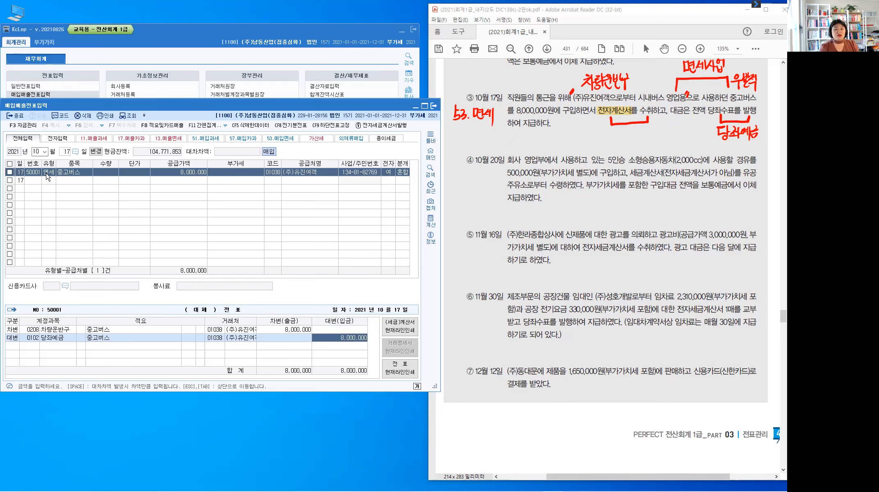
key(Return)
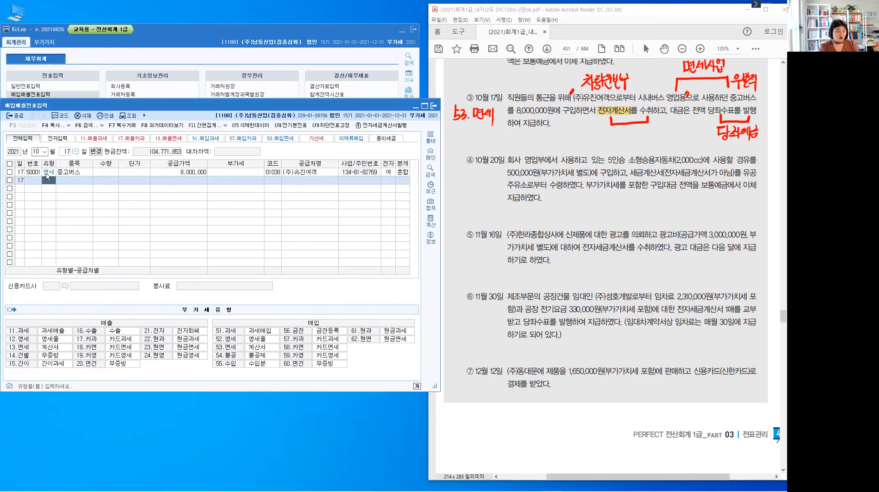
Step: Set the entry date to October 20 for problem ④
key(Escape)
text(20)
key(Return)
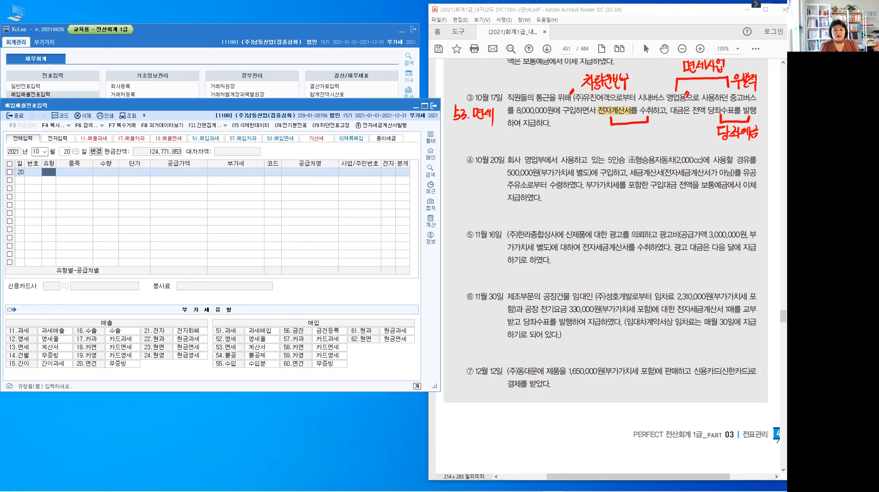
Step: Highlight 소형승용자동차(2,000cc)에 and 영업부에서 사용하고 in problem ④ and handwrite 비영업용소형승용차 above them
drag(629, 160, 705, 161)
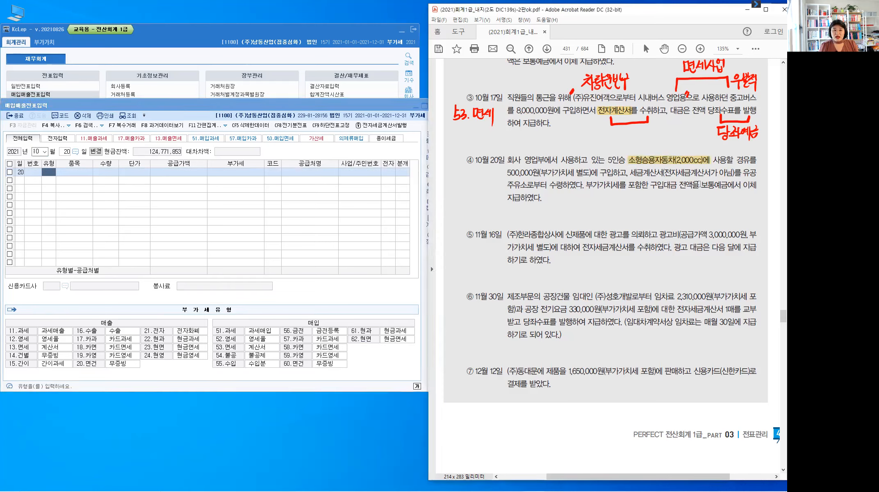
drag(535, 159, 567, 159)
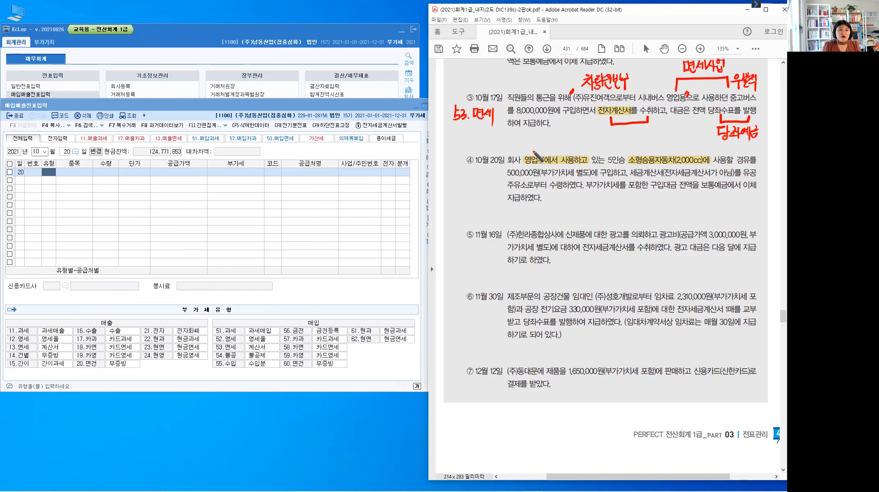
drag(531, 142, 537, 152)
drag(539, 140, 539, 153)
drag(545, 141, 566, 150)
mouse_move(576, 138)
mouse_down()
mouse_move(573, 147)
mouse_move(592, 151)
mouse_move(597, 139)
mouse_move(600, 153)
mouse_move(614, 152)
mouse_up()
drag(614, 146, 619, 145)
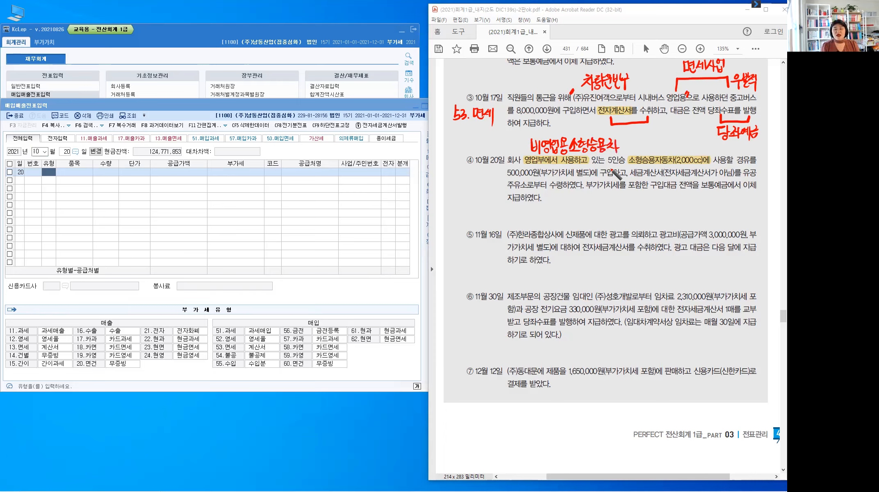
Step: Circle 경유 in problem ④, and mark off and highlight 세금계산서(전자세금계산서가 아님) to identify the invoice type
drag(751, 148, 749, 167)
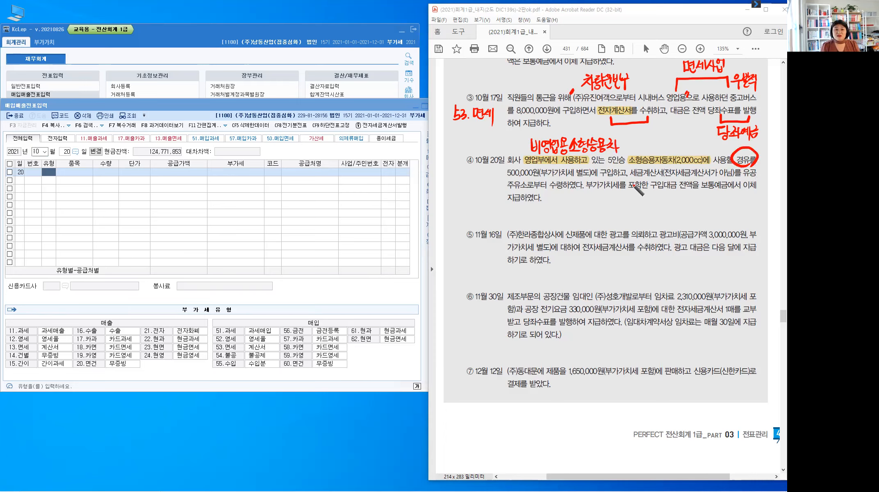
drag(627, 166, 624, 181)
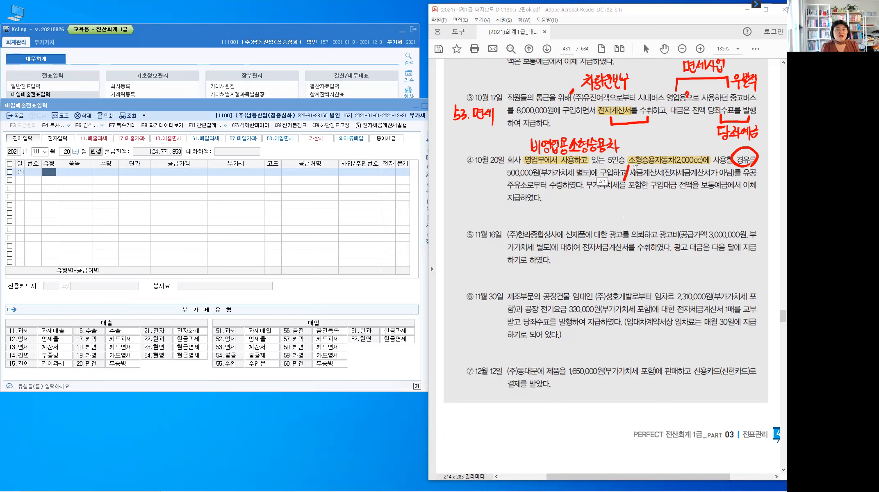
drag(632, 173, 734, 174)
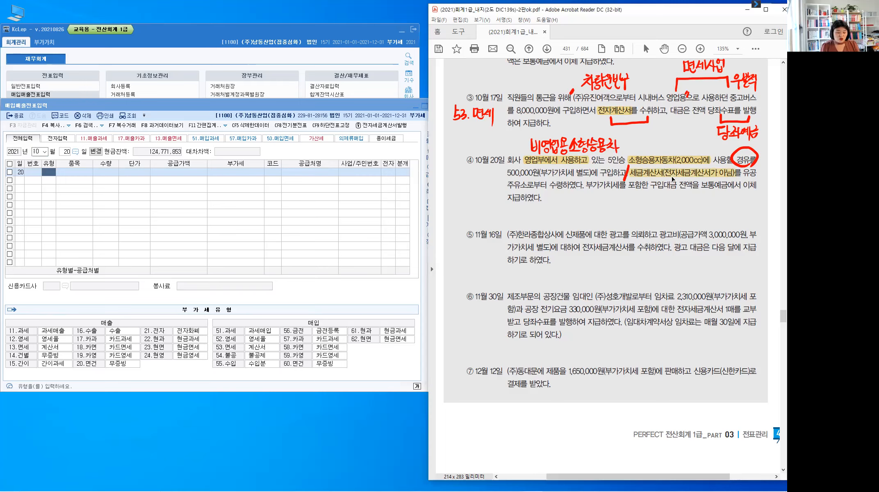
click(389, 165)
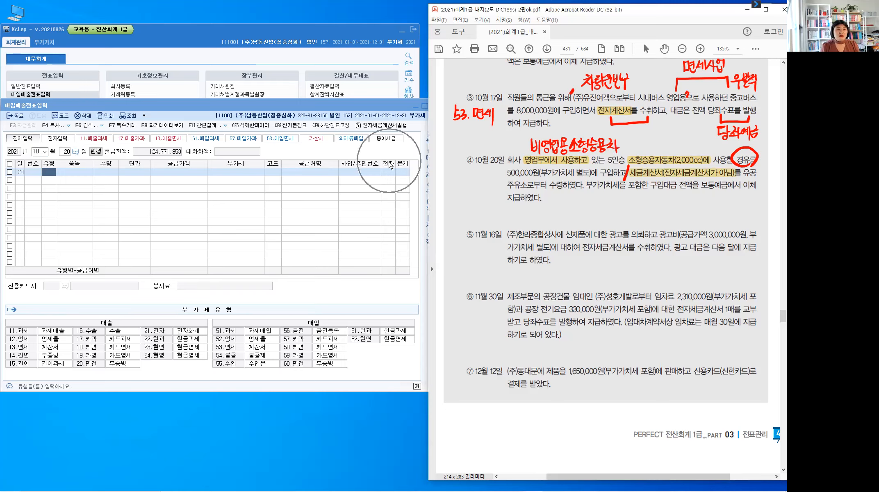
Step: Highlight 보통예금 in problem ④, draw an arrow to 소형승용자동차, and handwrite 54.불공 with an arrow to 세금계산서
key(ctrl)
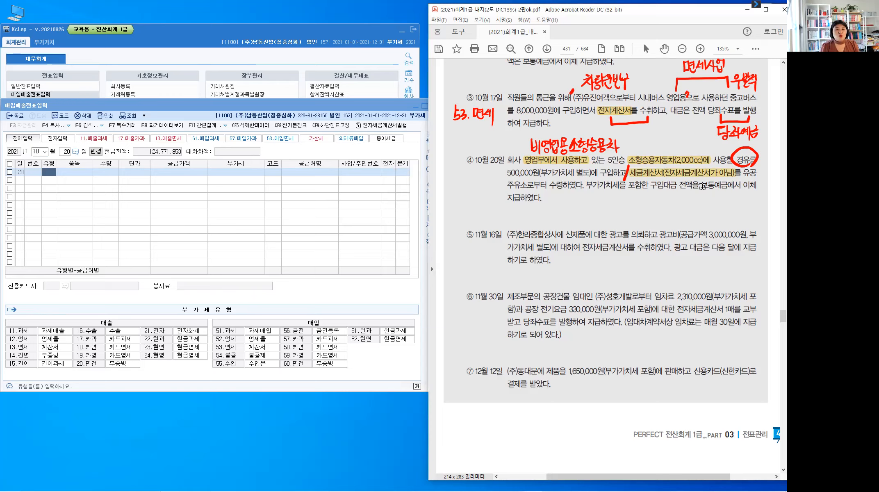
drag(701, 186, 725, 187)
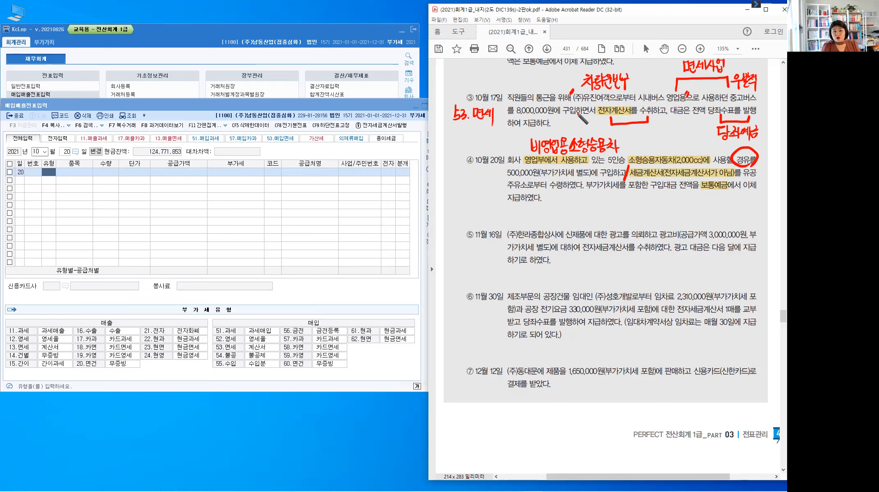
mouse_move(626, 143)
mouse_down()
mouse_move(640, 144)
mouse_move(636, 151)
mouse_up()
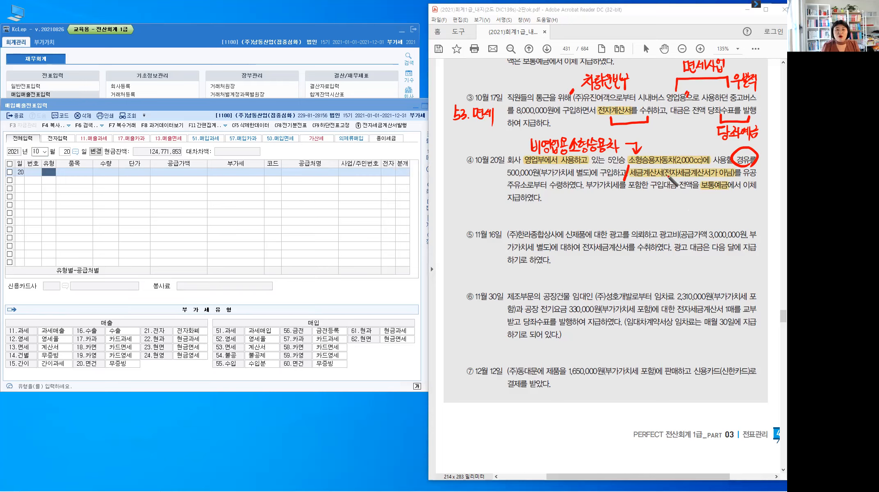
mouse_move(655, 182)
mouse_down()
mouse_move(655, 209)
mouse_move(695, 206)
mouse_up()
click(675, 208)
mouse_move(690, 206)
mouse_down()
mouse_move(702, 205)
mouse_move(695, 209)
mouse_up()
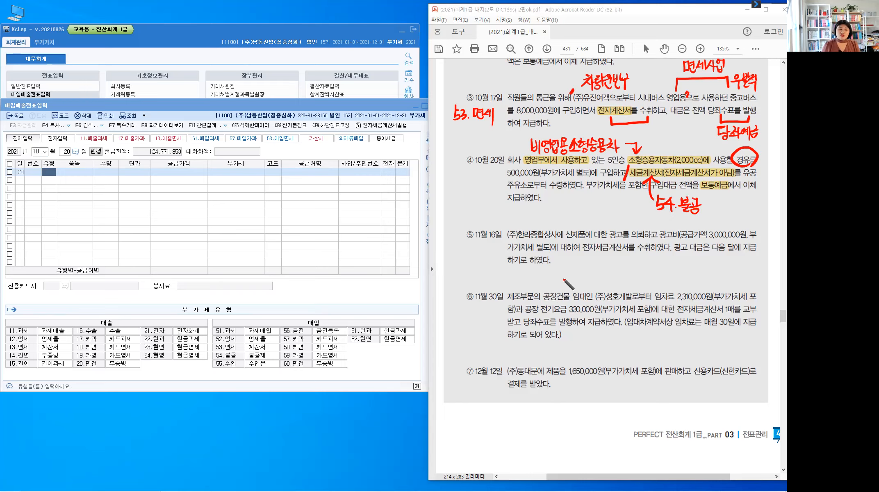
Step: Handwrite 차량유지비(판) above 소형승용자동차 in problem ④, after the arrow
click(238, 331)
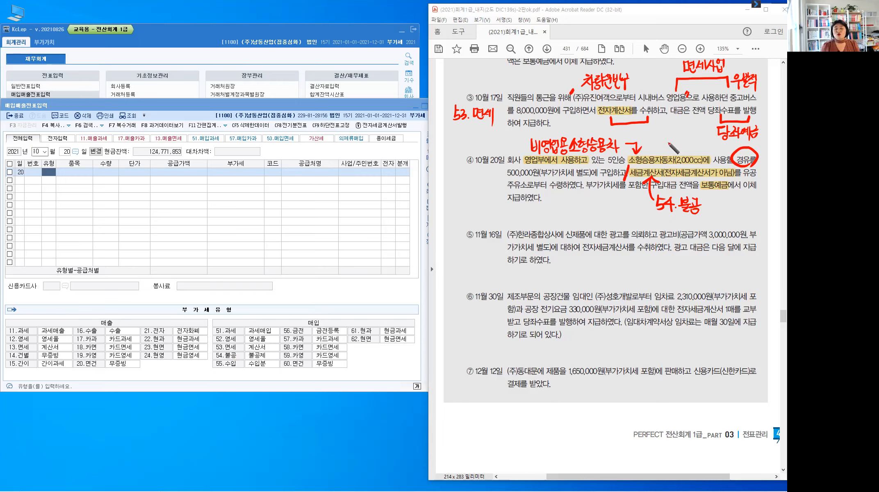
mouse_move(649, 145)
mouse_down()
mouse_move(664, 141)
mouse_move(661, 149)
mouse_move(669, 143)
mouse_move(660, 136)
mouse_move(717, 148)
mouse_up()
drag(720, 138, 722, 151)
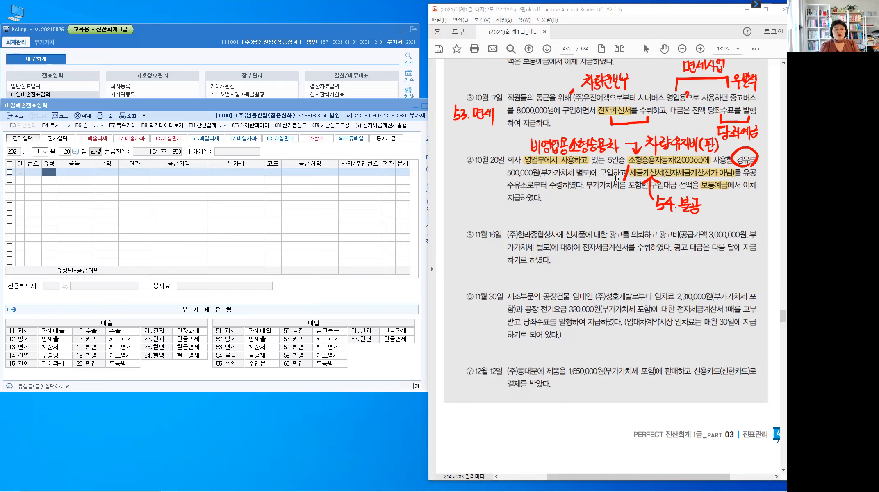
Step: Start the October 20 purchase entry with type 54 불공, item 경유 and supply value 500,000, accepting the calculated VAT
click(48, 177)
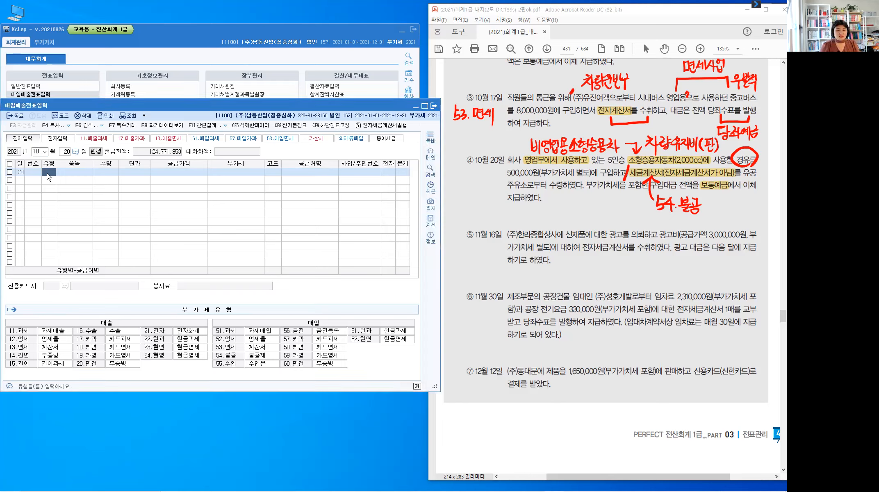
text(54)
key(Return)
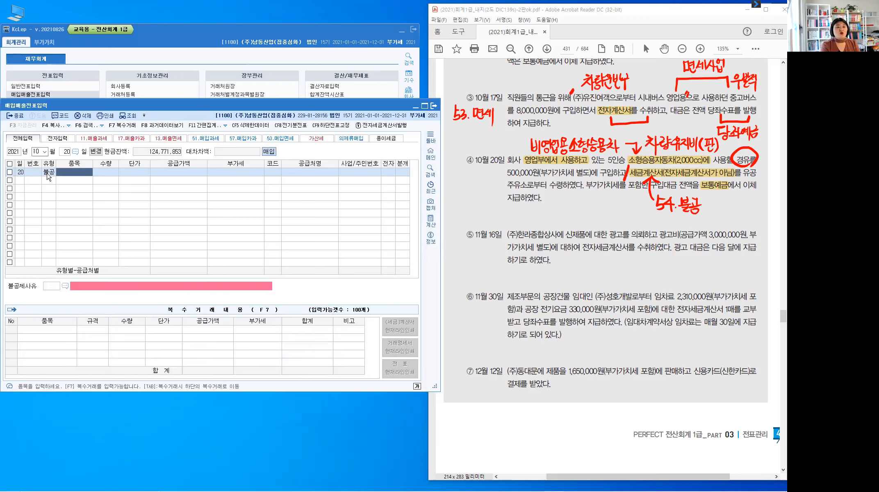
text(경유)
key(Return)
key(Return)
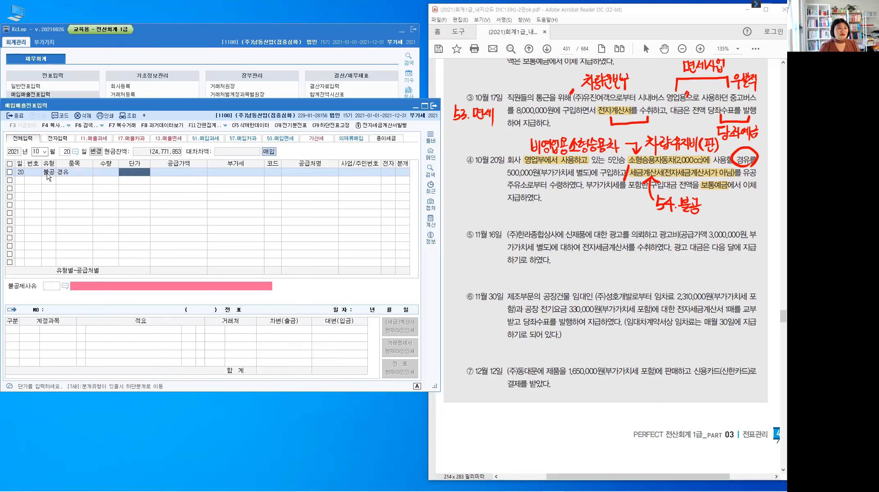
key(Return)
text(5)
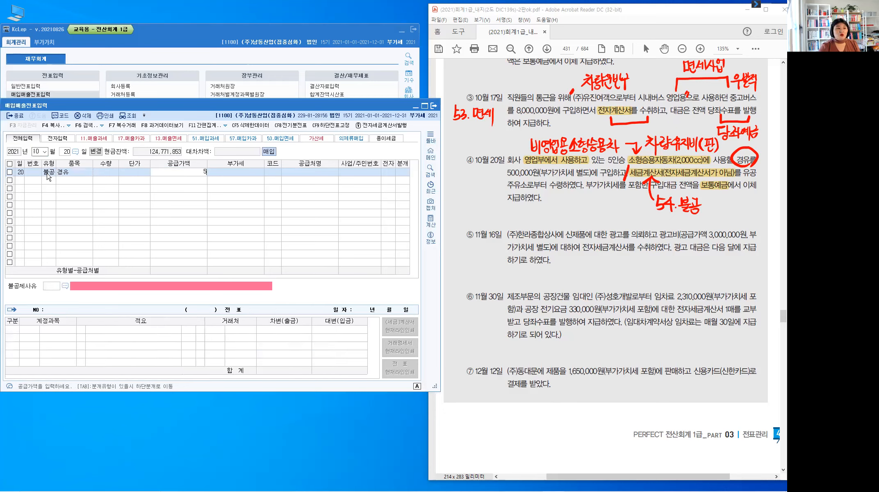
text(00,000)
key(Return)
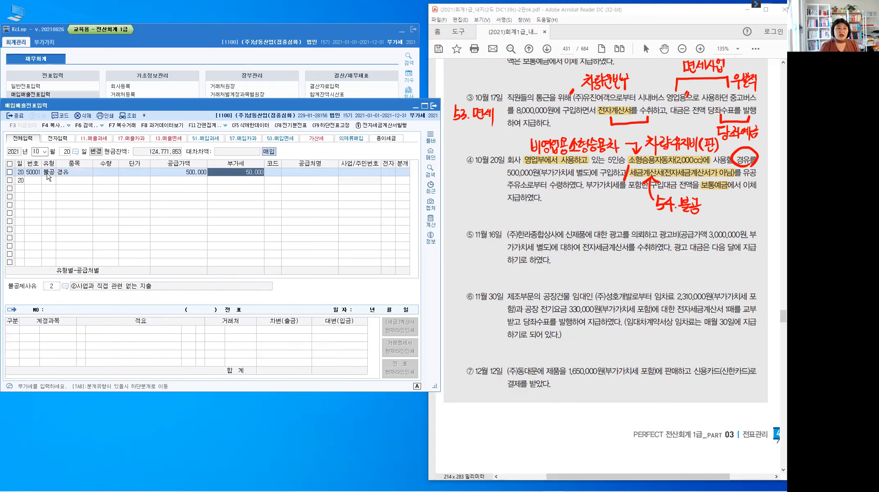
key(Return)
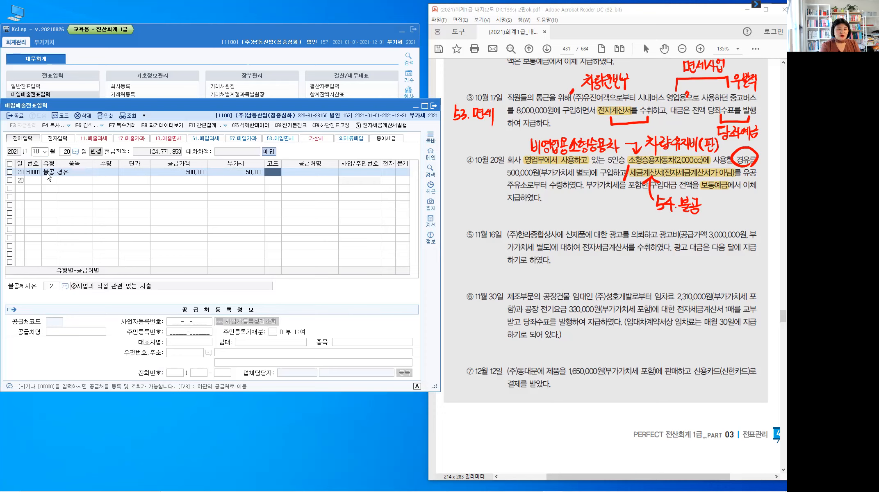
Step: Look up 유공 to set 유공주유소 as the supplier, leaving the electronic invoice field blank
text(유공)
key(Return)
key(Return)
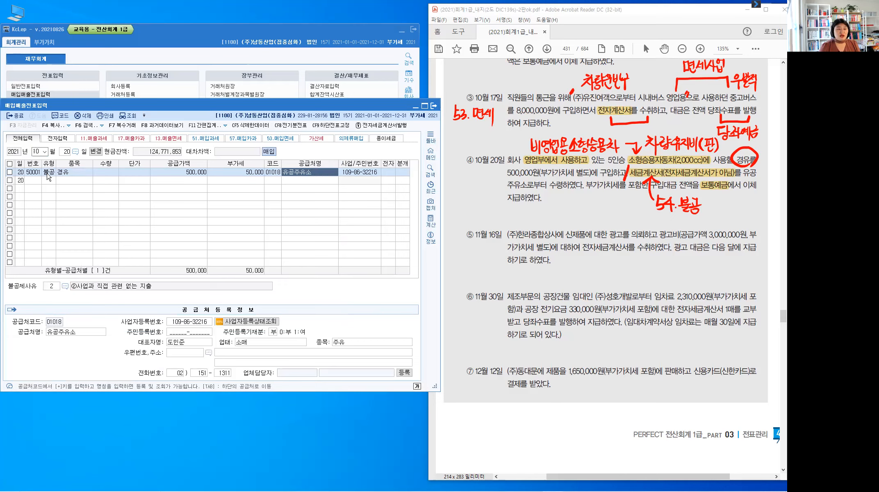
key(Return)
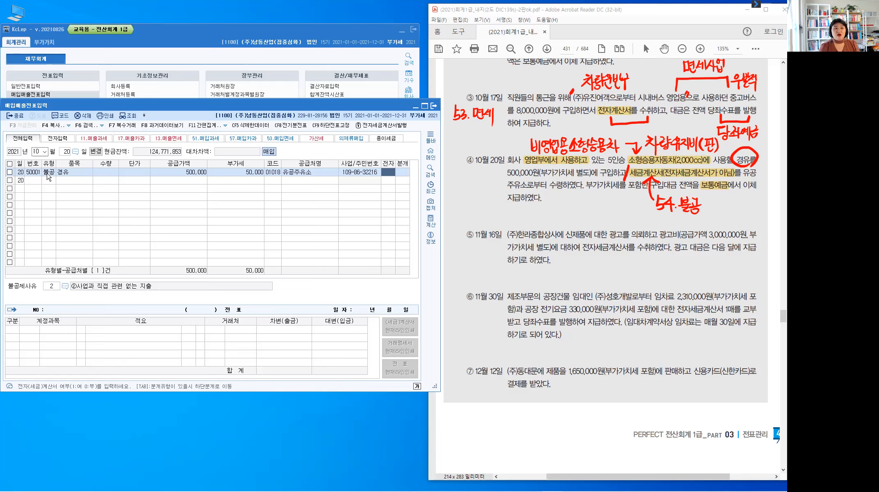
key(Return)
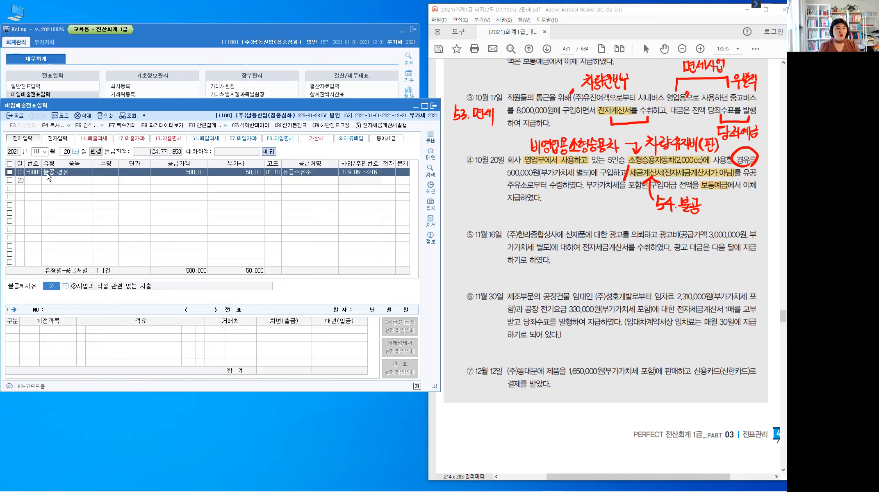
Step: Check the list of non-deduction reasons and set reason 3, 비영업용 소형승용자동차 구입·유지 및 임차
key(F2)
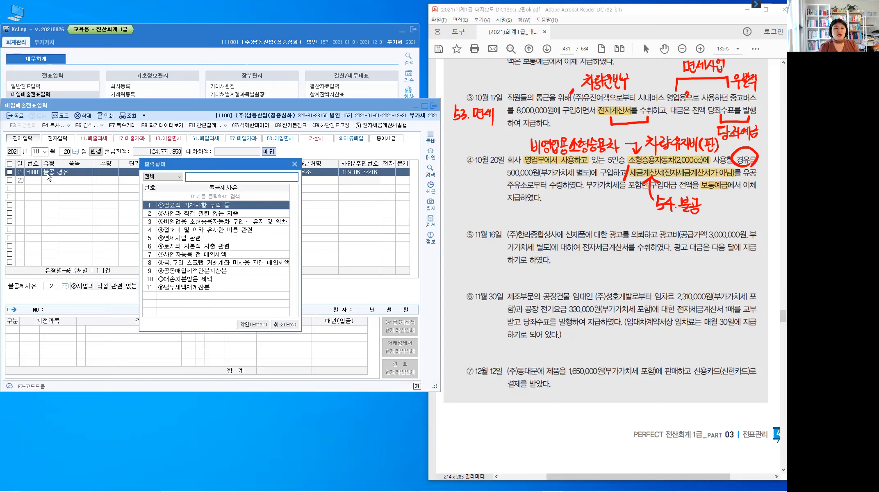
text(3)
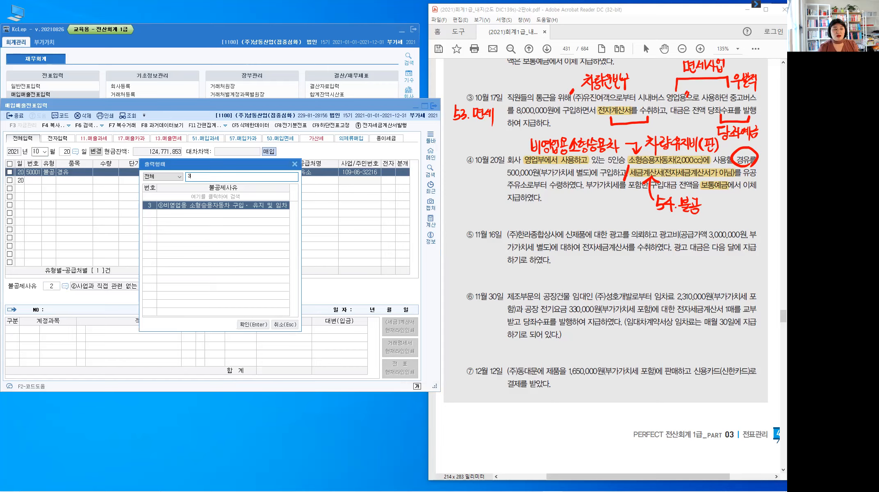
key(Escape)
text(3)
key(Return)
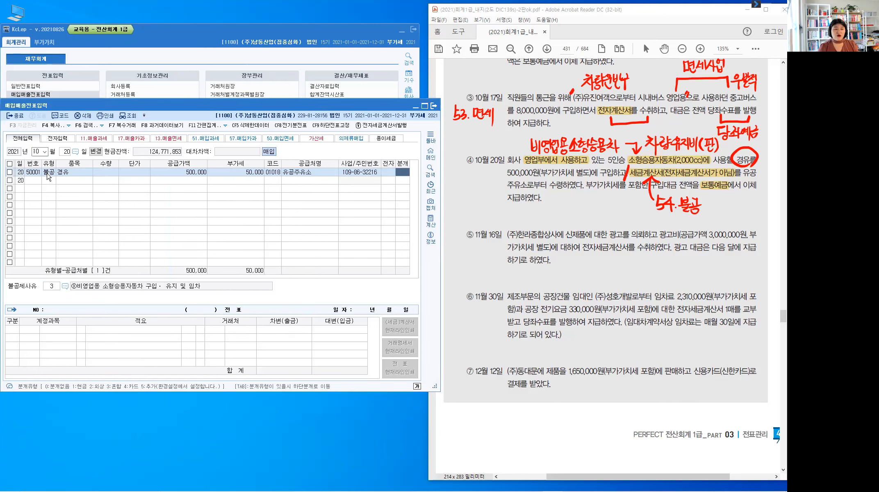
Step: Set the journal type to 3 혼합 and change the debit account to 0822 차량유지비
text(3)
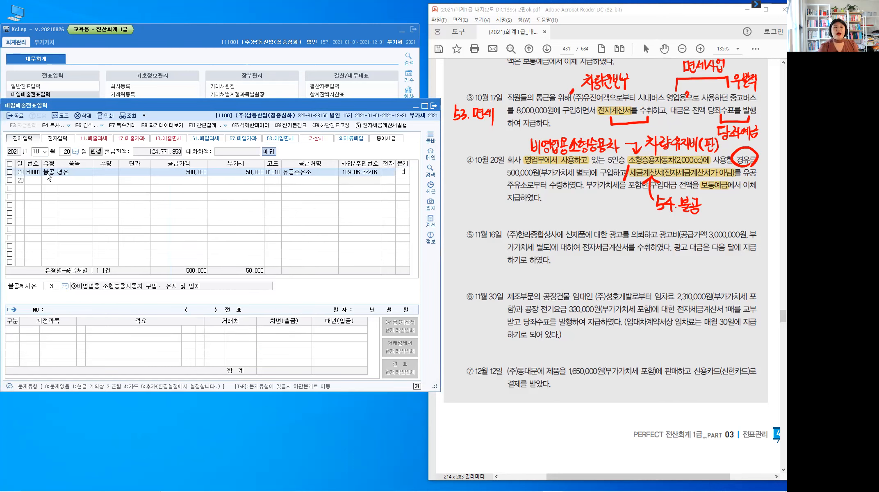
key(Return)
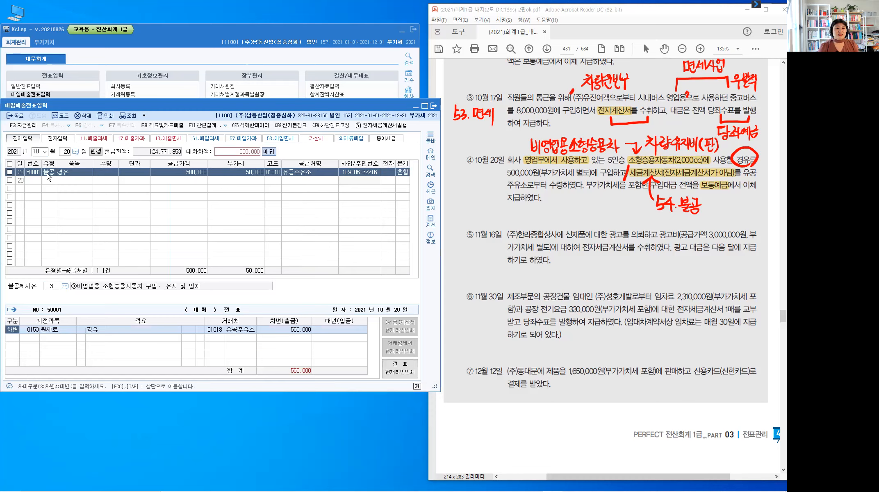
key(Return)
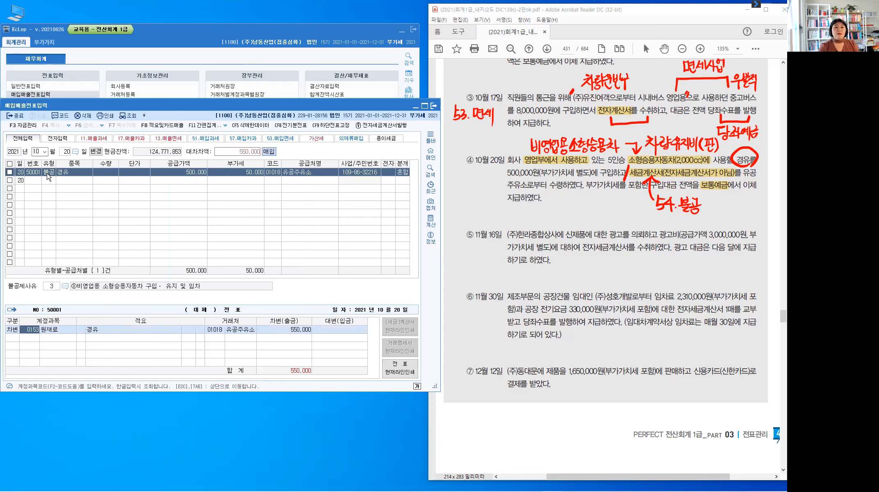
text(81)
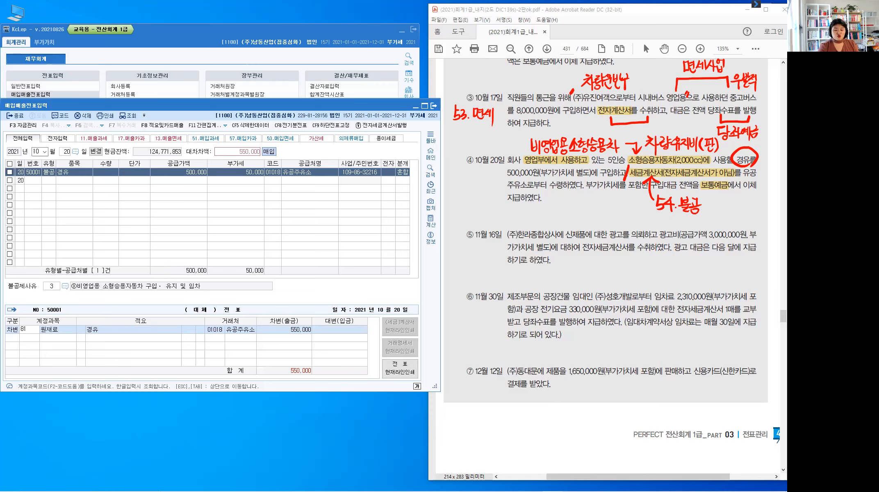
key(BackSpace)
key(BackSpace)
text(822)
key(Return)
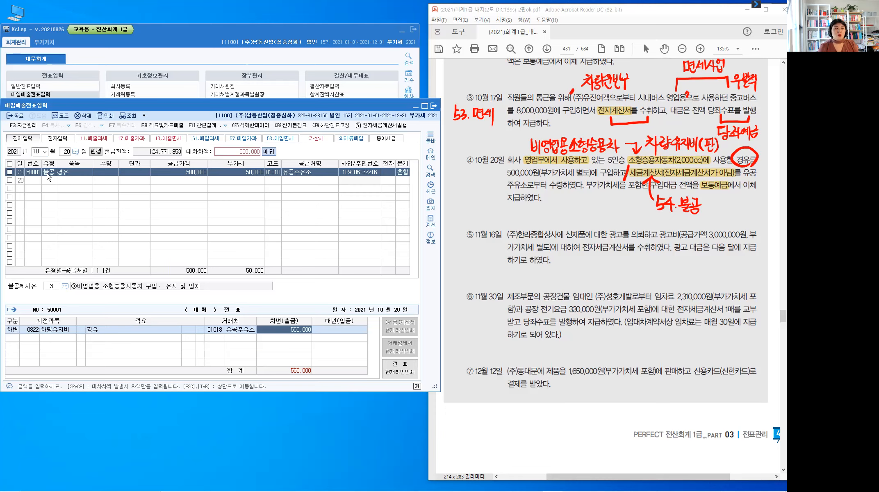
Step: Add a credit line for account 0103 보통예금 with 550,000, clear the handwritten marks, and complete the October 20 entry
key(Return)
text(4)
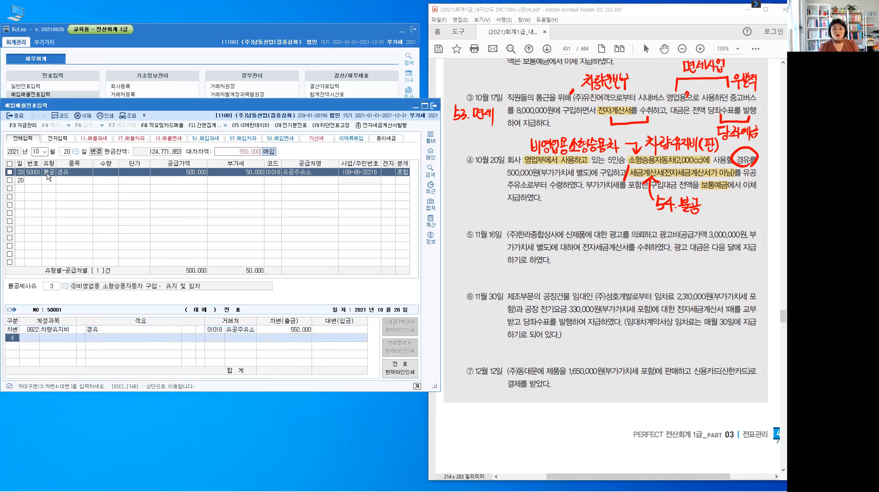
key(Return)
text(103)
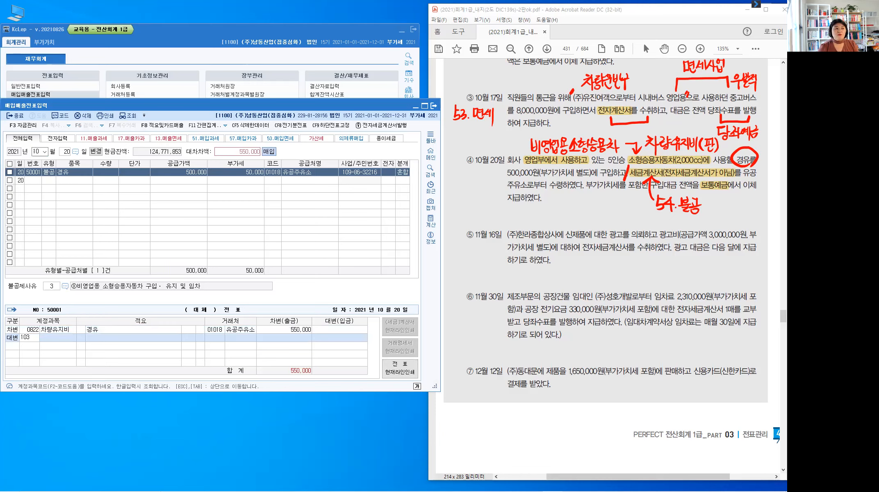
key(Return)
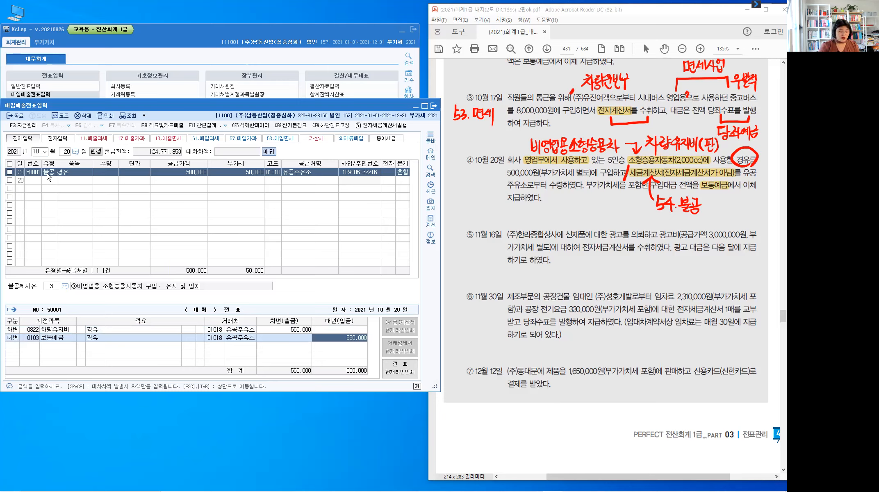
key(Escape)
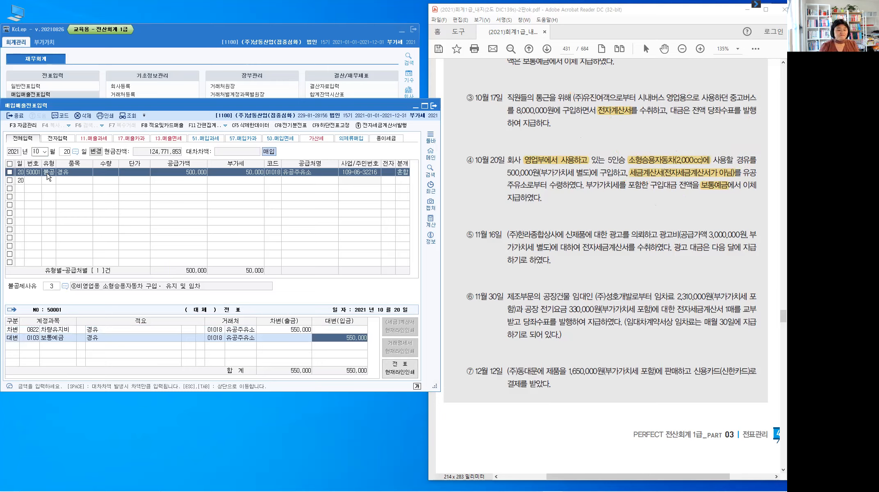
key(Return)
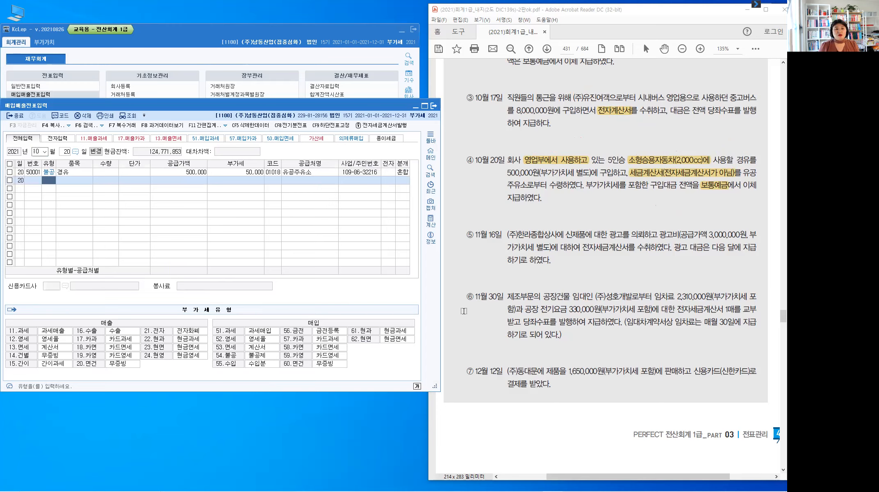
Step: Set the entry date to November 16 for problem ⑤
scroll(466, 312, down, 1)
scroll(479, 312, down, 1)
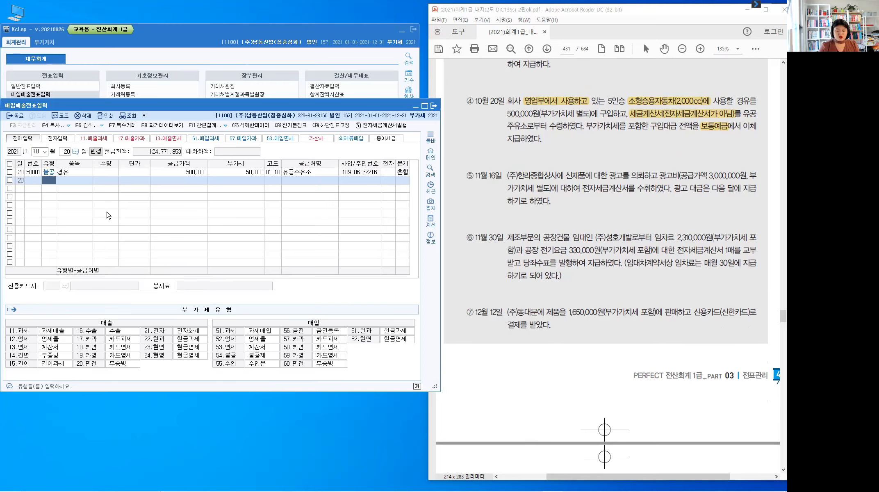
key(Escape)
key(Escape)
text(11)
key(Return)
text(16)
key(Return)
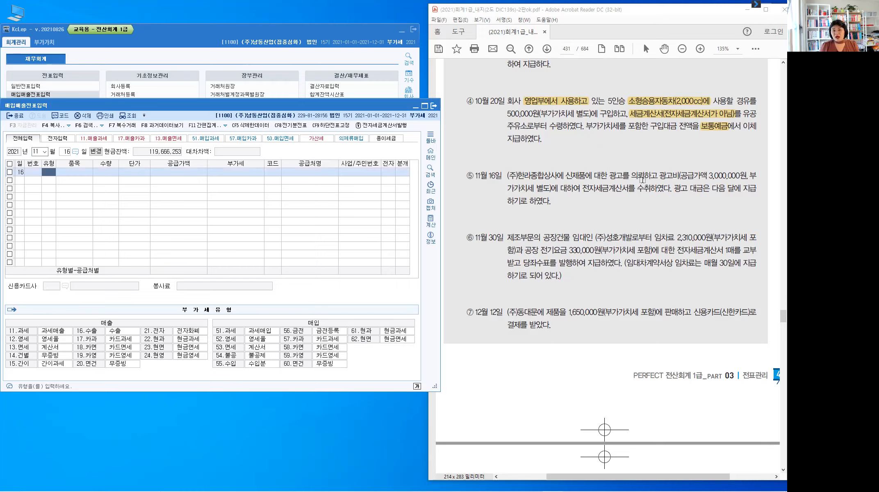
Step: Highlight 광고비(공급가액 3,000,000원, 부가가치세 별도) and 전자세금계산서 in problem ⑤, and handwrite 광고선전비(판) above 광고비
drag(659, 176, 742, 176)
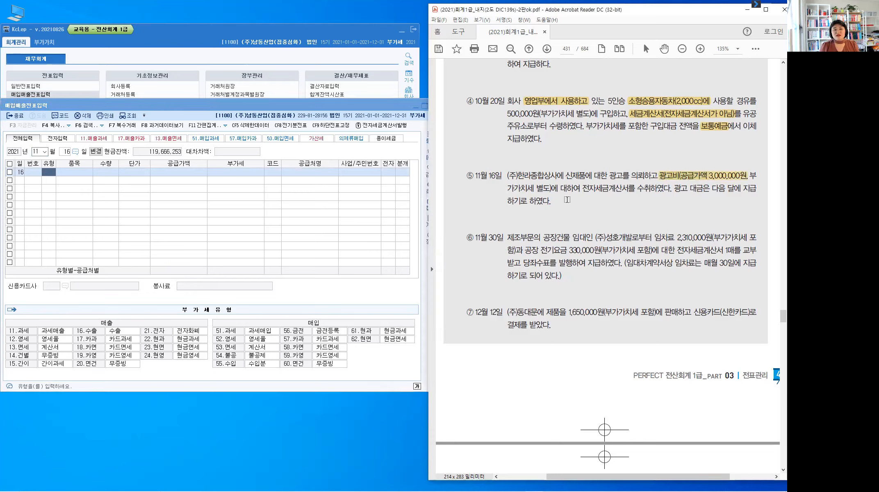
drag(508, 188, 626, 194)
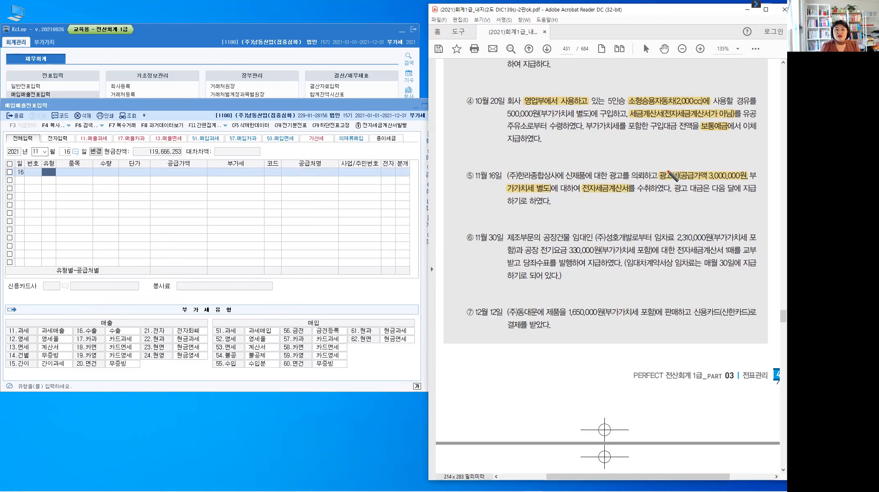
mouse_move(672, 158)
mouse_down()
mouse_move(668, 169)
mouse_move(698, 152)
mouse_move(708, 155)
mouse_move(702, 163)
mouse_move(744, 157)
mouse_up()
drag(744, 150, 746, 158)
drag(739, 157, 745, 161)
drag(748, 150, 749, 161)
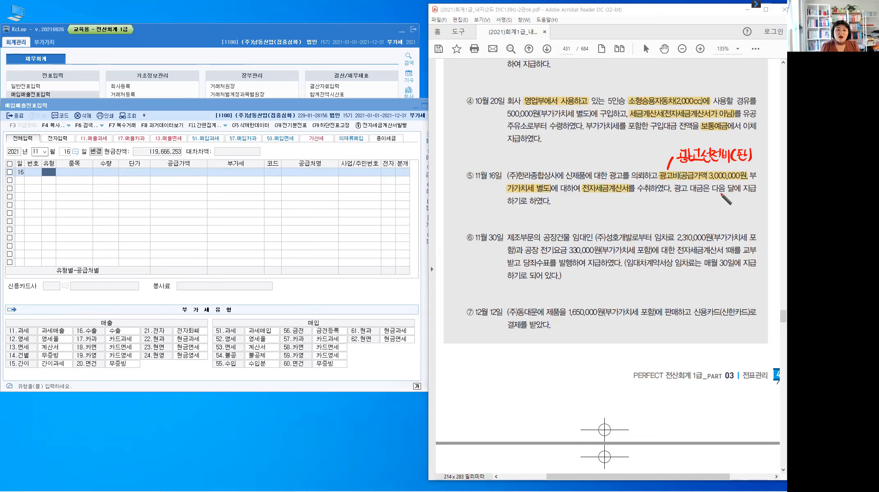
Step: Bracket 다음 달에 지급 in problem ⑤ with 미지급금 handwritten beneath it, and draw a bracket under 계산서를 수취
mouse_move(717, 196)
mouse_down()
mouse_move(749, 198)
mouse_move(718, 214)
mouse_move(750, 199)
mouse_move(721, 220)
mouse_move(750, 212)
mouse_move(752, 223)
mouse_move(746, 209)
mouse_up()
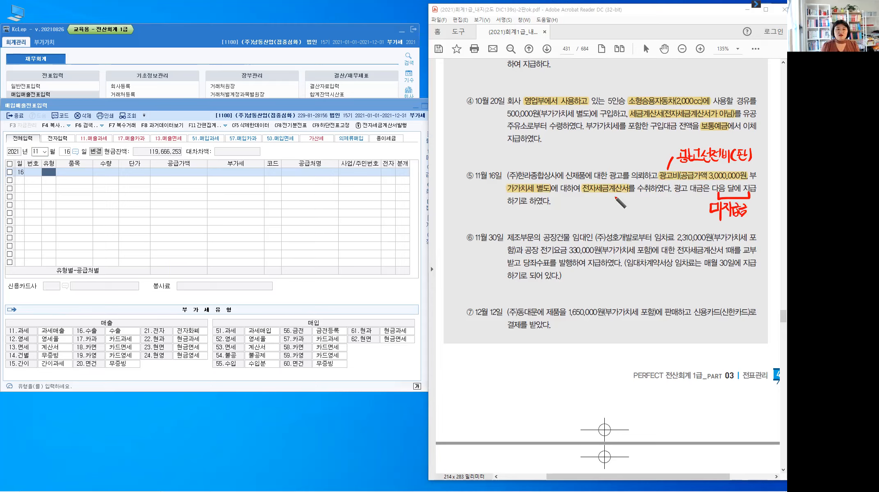
mouse_move(612, 193)
mouse_down()
mouse_move(636, 199)
mouse_move(644, 191)
mouse_up()
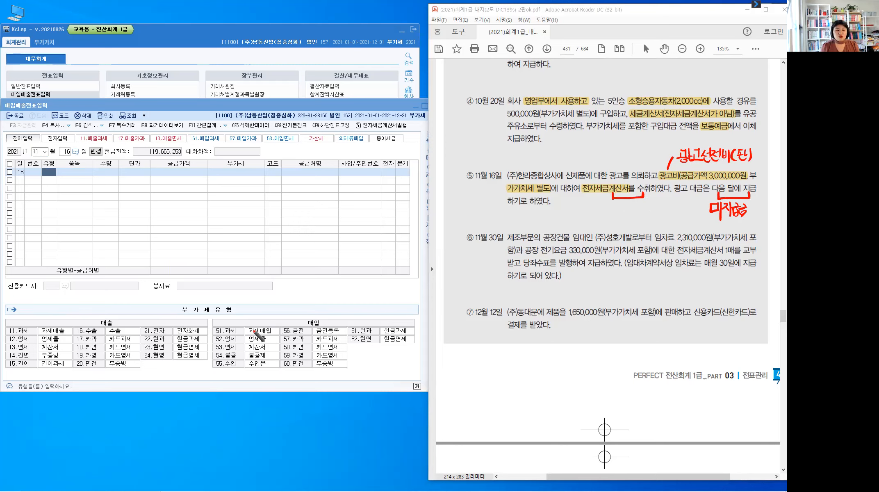
Step: Handwrite 51.과세 beneath 전자세금계산서 in problem ⑤ and set the November 16 entry's type to 51 (과세)
drag(622, 212, 656, 212)
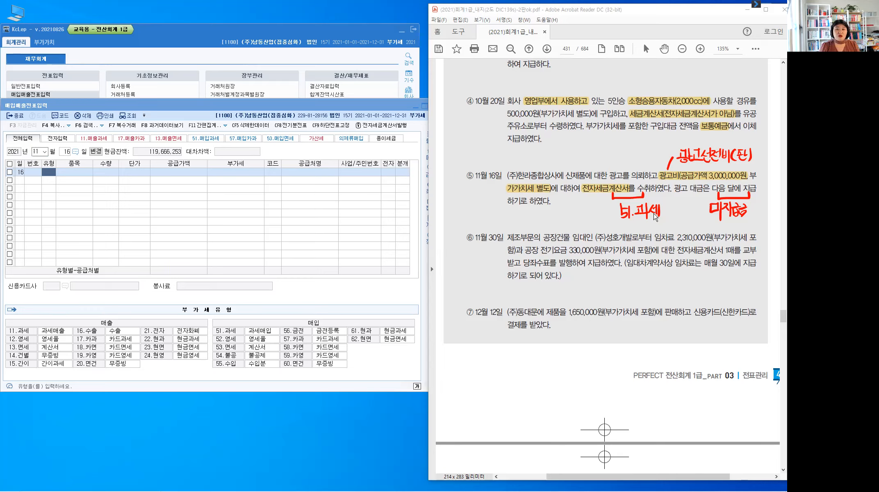
click(50, 175)
text(51)
key(Return)
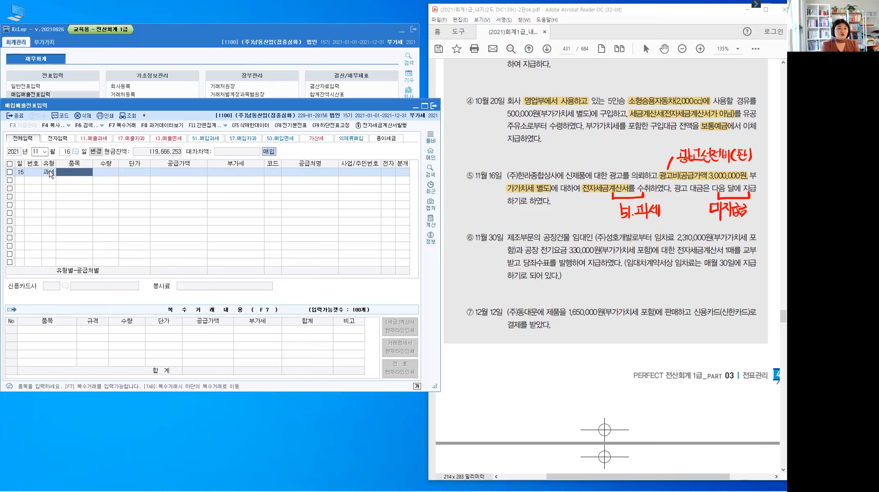
Step: Enter 광고비 as the item and 3,000,000 as the supply value, accepting the calculated VAT
key(Hangul)
text(광고비)
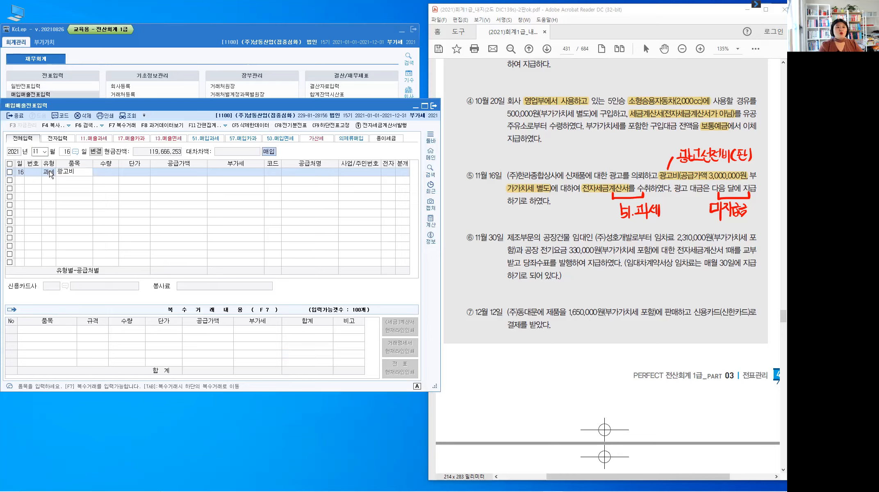
key(Return)
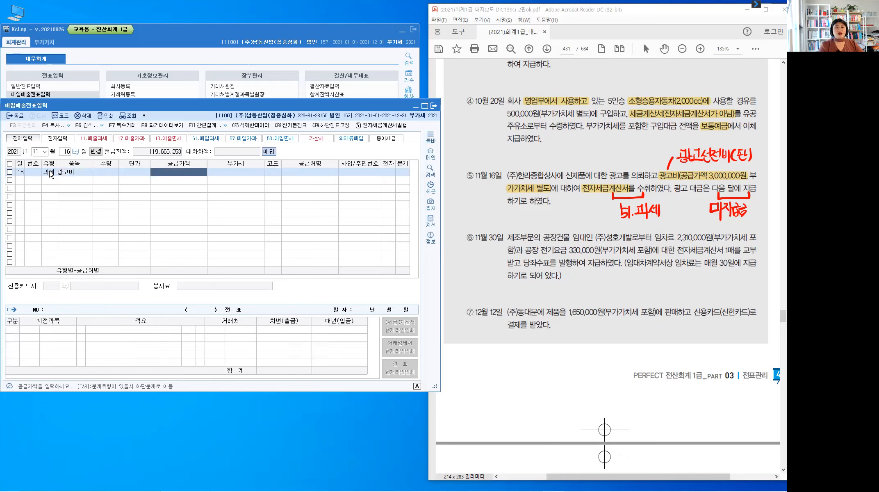
text(3000000)
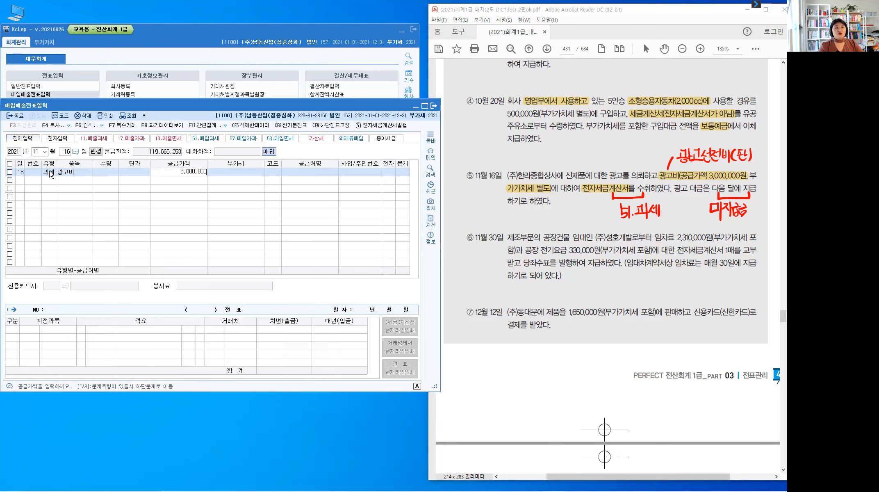
key(Return)
key(Return)
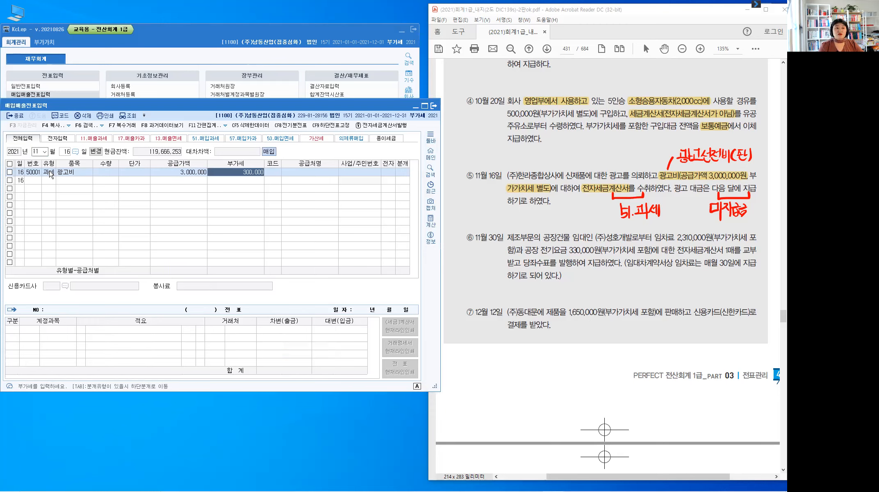
key(Return)
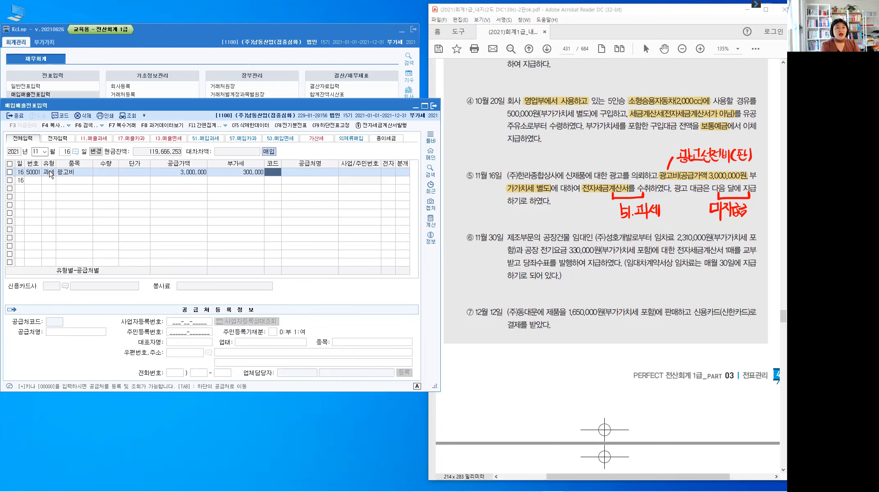
Step: Set the supplier to (주)한라종합상사 by searching 한라, mark the invoice as electronic (여), and choose journal type 3 (혼합)
text(한라)
key(Return)
key(Return)
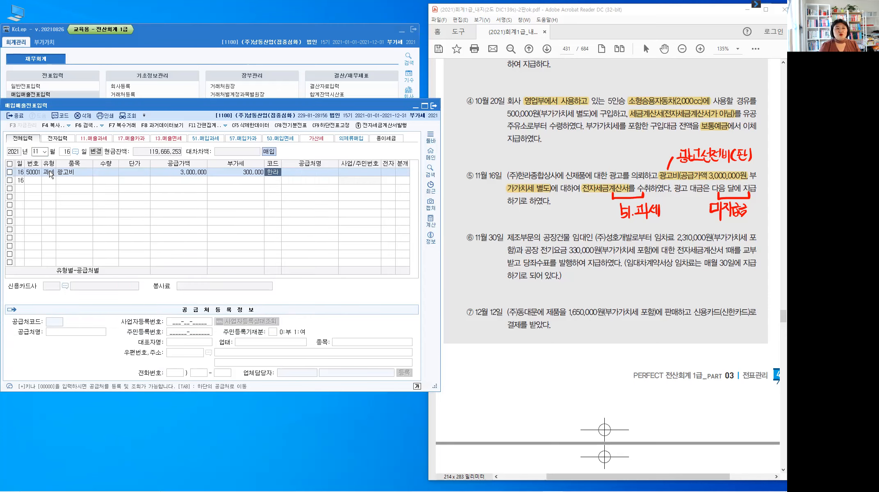
key(Return)
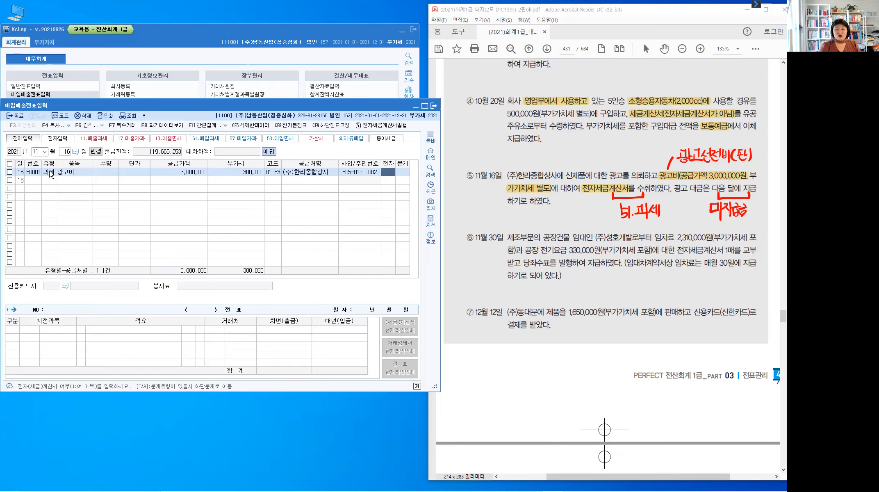
key(Return)
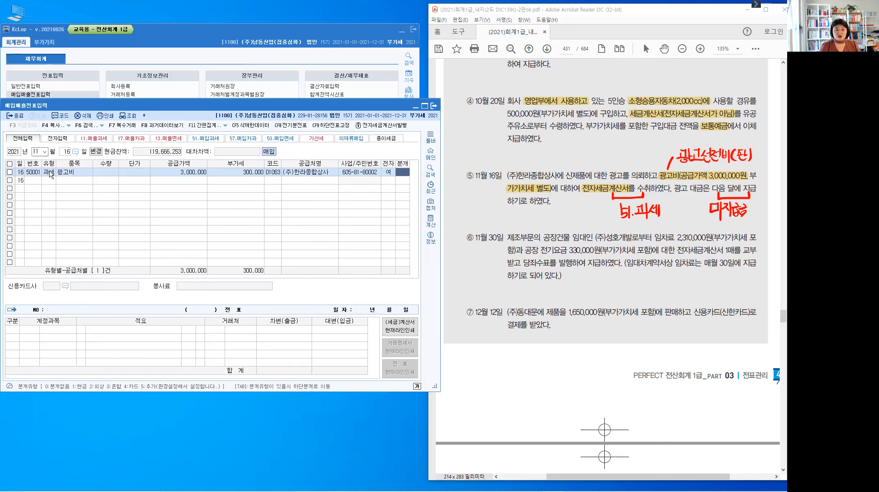
text(3)
key(Return)
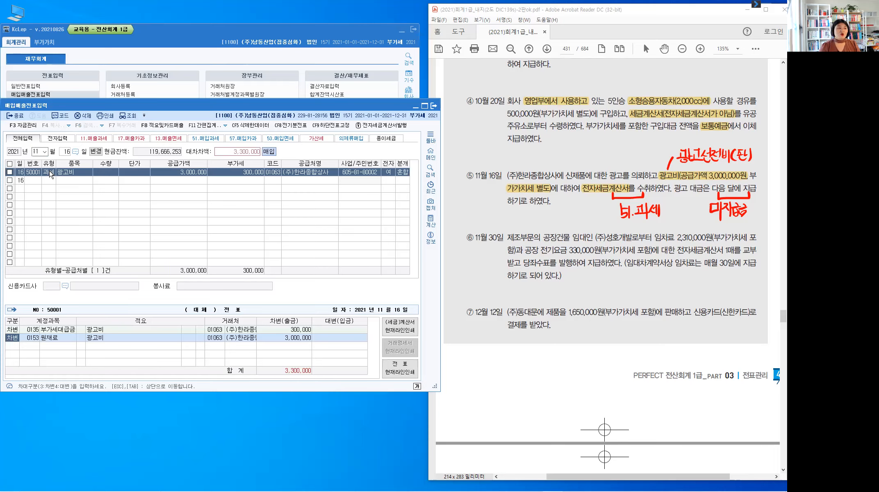
Step: Replace the 원재료 debit account with 0833 광고선전비, keeping the 3,000,000 debit amount
key(Return)
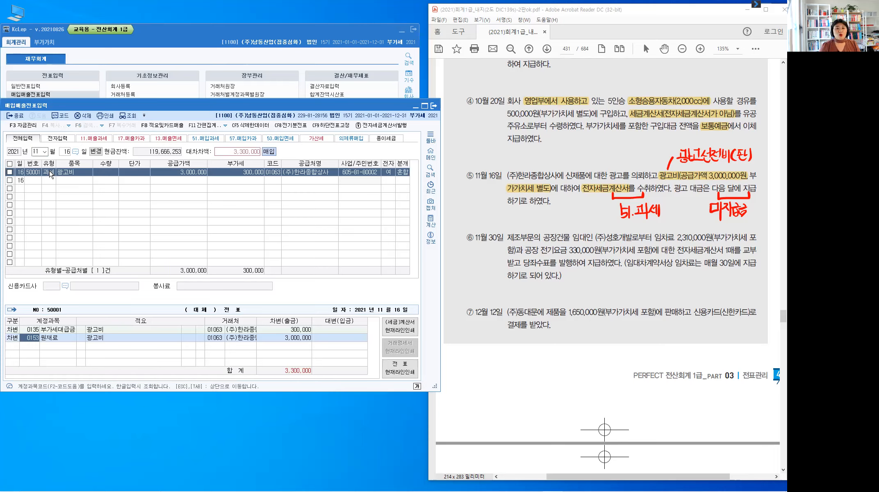
text(833)
key(Return)
key(Return)
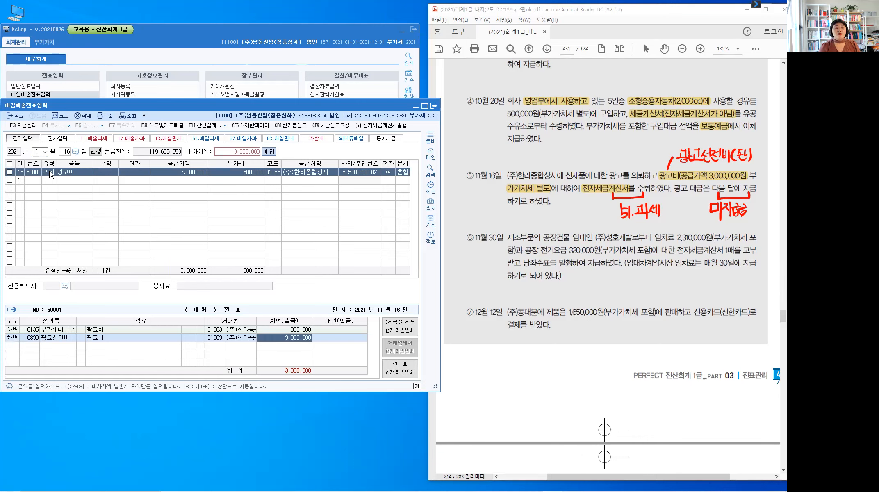
key(Return)
Step: Add a credit line for account 0253 미지급금 with 3,300,000 and complete the November 16 entry
text(4)
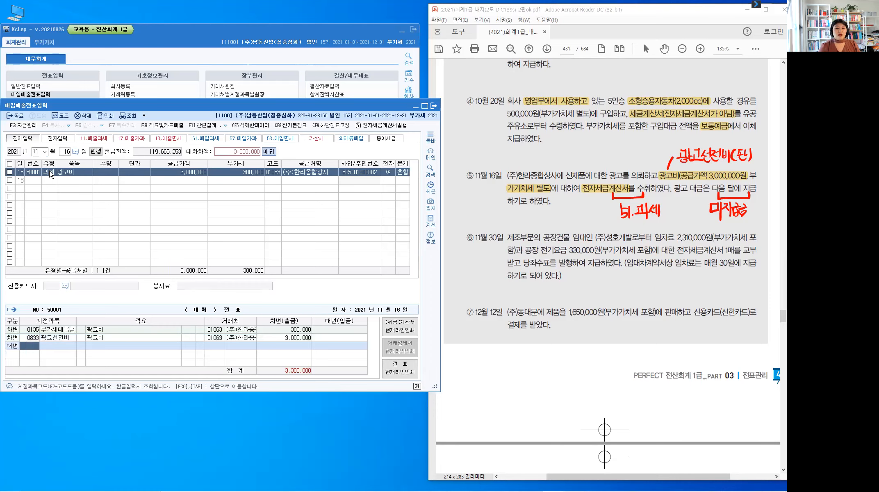
text(253)
key(Return)
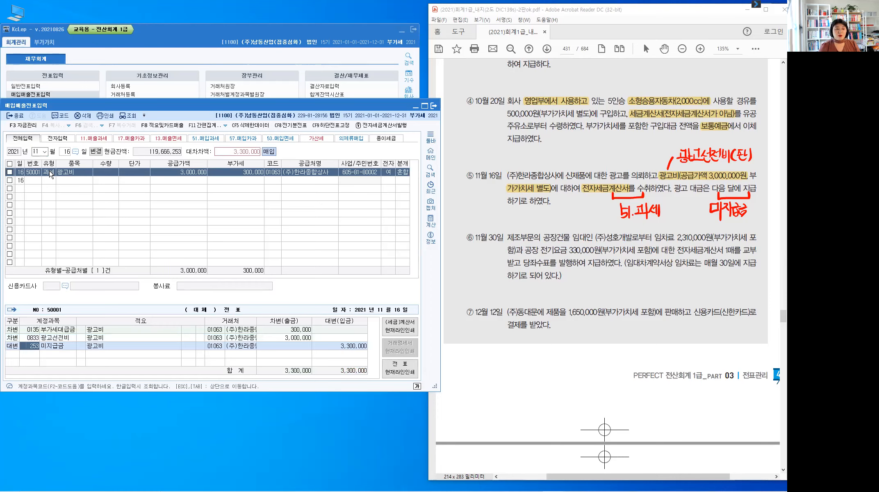
key(Return)
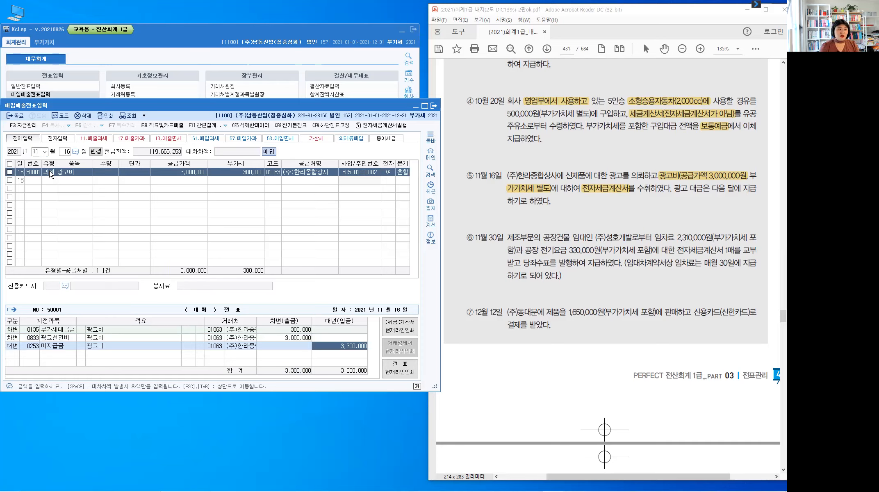
key(Return)
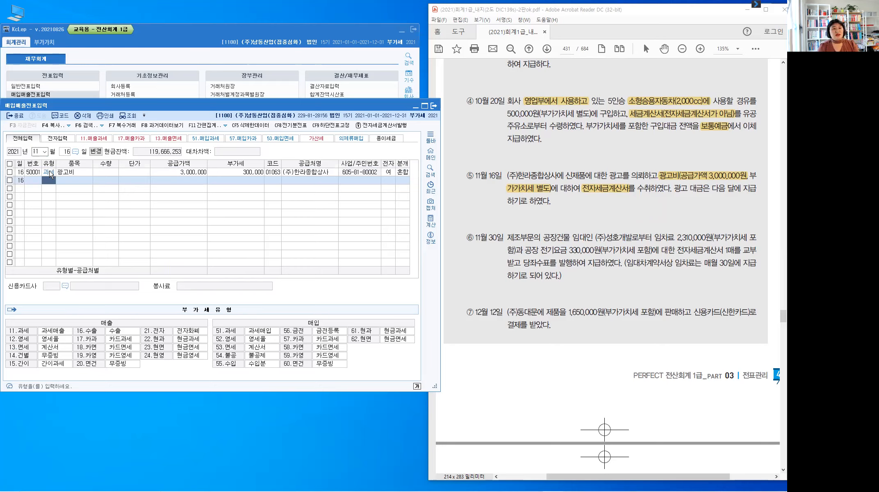
Step: Set the entry date to November 30 for problem ⑥
key(Escape)
text(30)
key(Return)
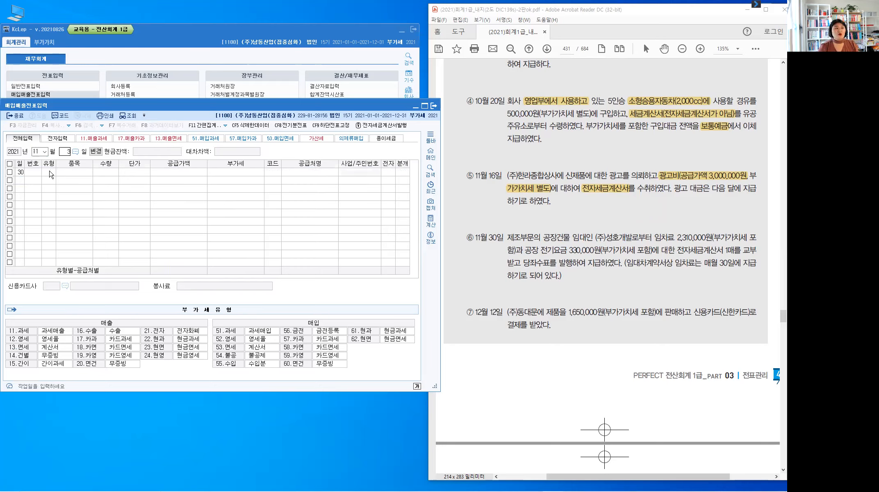
key(Return)
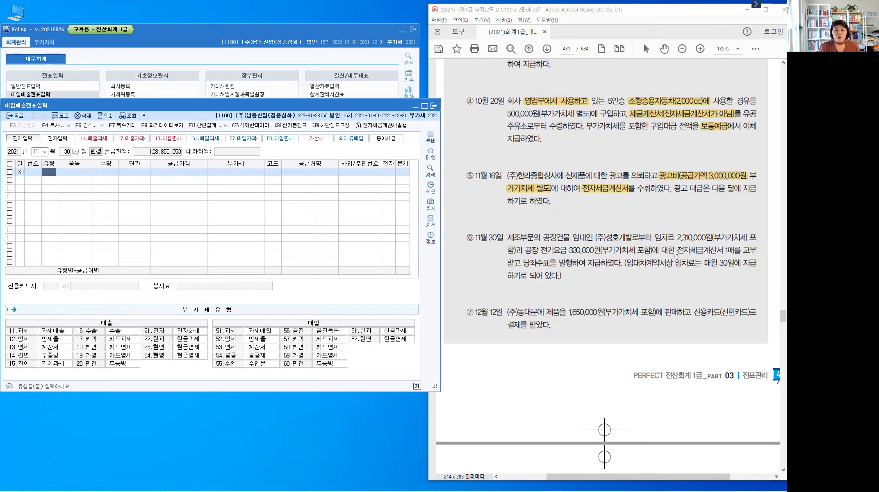
Step: Highlight the rent of 2,310,000원, the factory electricity charge of 330,000원, and 전자세금계산서 1매를 교부 in problem ⑥
drag(655, 238, 750, 232)
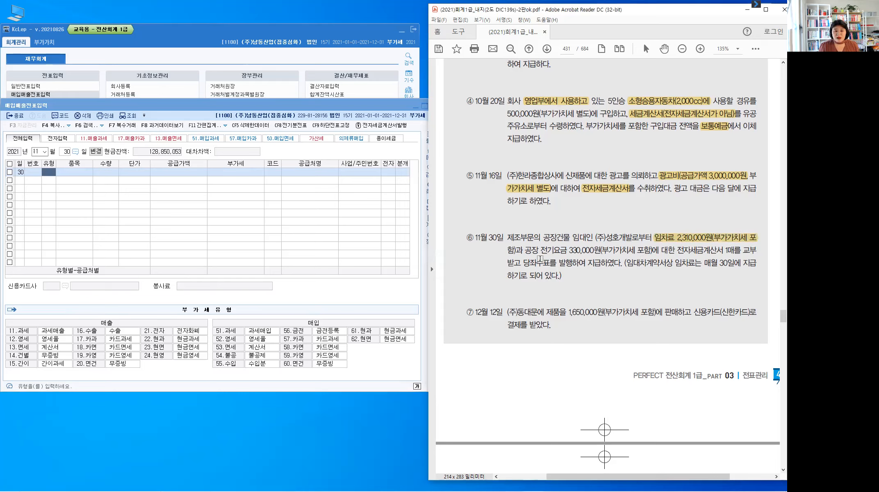
drag(525, 251, 650, 254)
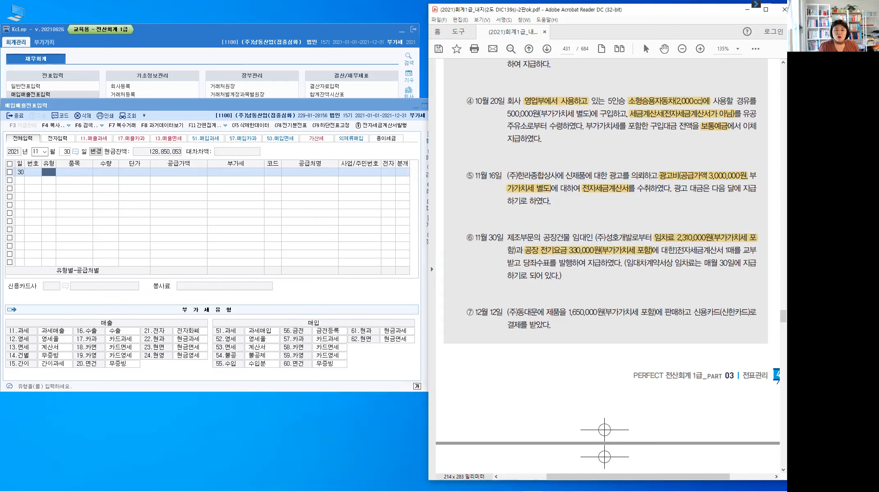
drag(678, 250, 741, 257)
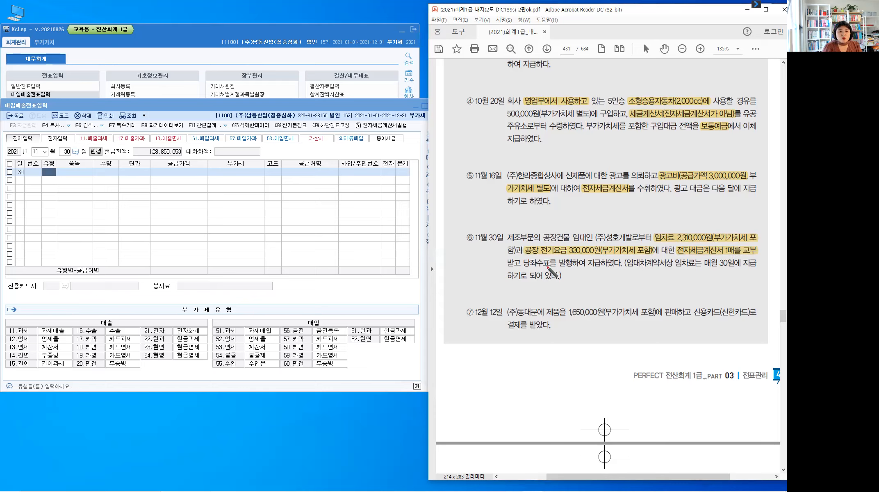
Step: Draw a bracket under the 당좌수표 payment phrase in problem ⑥ and handwrite 당좌예금 beneath it
mouse_move(547, 266)
mouse_down()
mouse_move(593, 266)
mouse_move(584, 287)
mouse_up()
drag(587, 277, 586, 286)
drag(586, 282, 590, 282)
drag(581, 287, 620, 290)
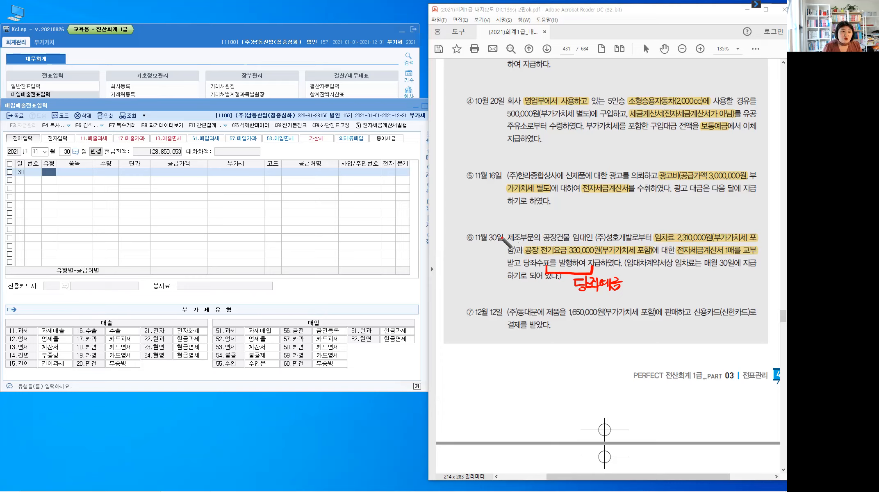
Step: Enclose 제조부문 in problem ⑥ with angle brackets and handwrite 51.과세 below the date
mouse_move(508, 228)
mouse_down()
mouse_move(508, 244)
mouse_move(531, 244)
mouse_up()
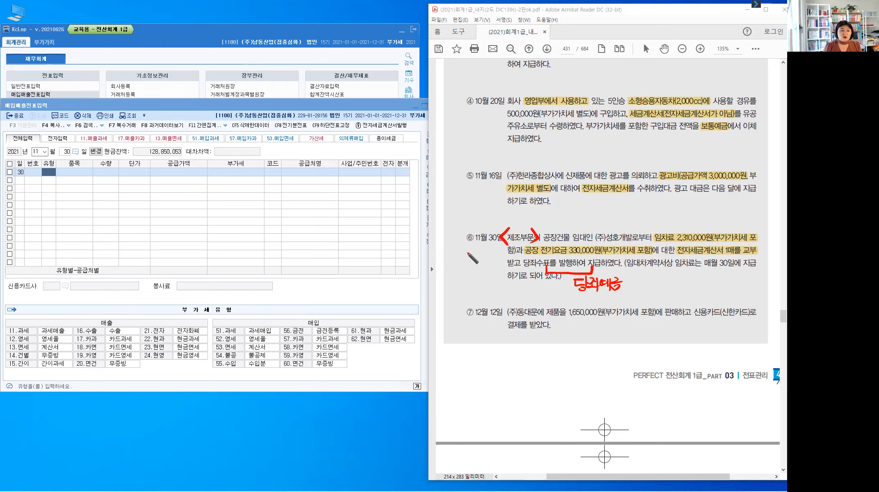
mouse_move(459, 249)
mouse_down()
mouse_move(464, 262)
mouse_move(466, 253)
mouse_up()
mouse_move(468, 254)
mouse_down()
mouse_move(468, 266)
mouse_move(482, 261)
mouse_up()
click(471, 265)
drag(478, 260, 479, 264)
drag(475, 265, 493, 266)
drag(496, 251, 495, 267)
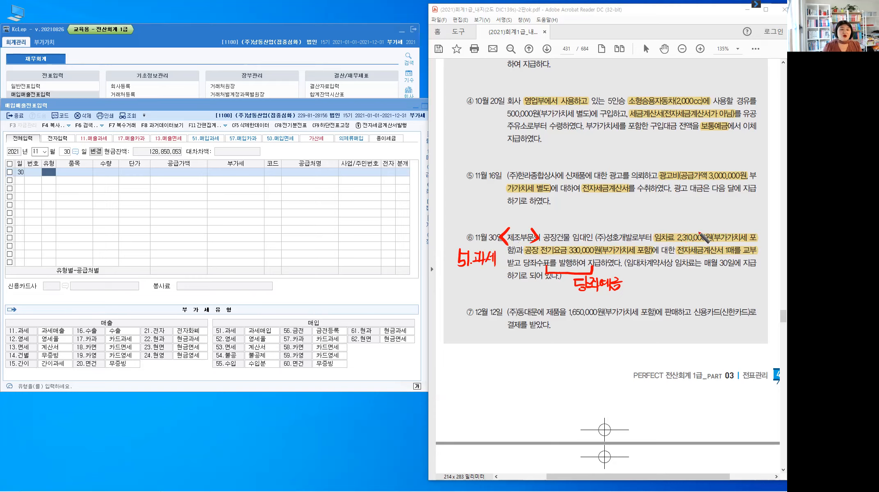
Step: Draw a leader line up from 임차료 in problem ⑥ and handwrite 2.100.000 at its end
drag(663, 226, 676, 207)
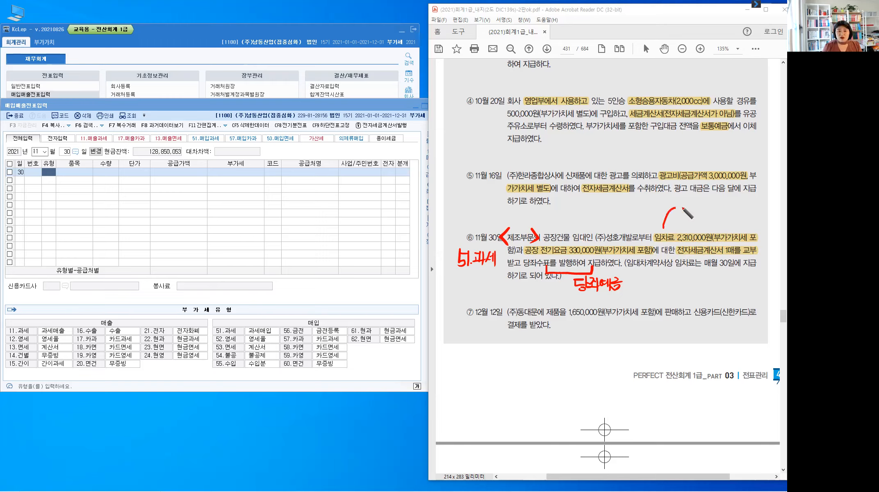
drag(679, 206, 697, 212)
click(693, 209)
drag(702, 204, 735, 210)
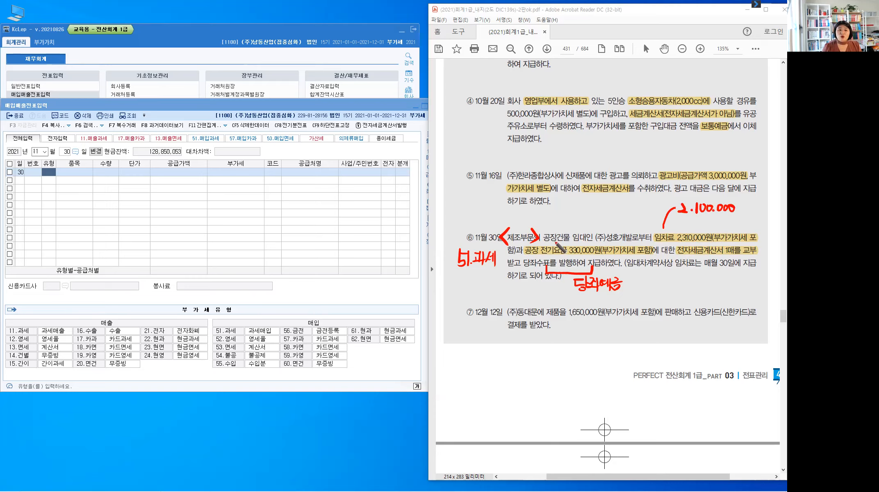
Step: Handwrite 전력비(제) 300.000 above the electricity charge, and bracket it with 2.100.000 under a handwritten 공급가액 2.400.000
mouse_move(549, 243)
mouse_down()
mouse_move(560, 207)
mouse_move(590, 219)
mouse_move(620, 206)
mouse_move(615, 215)
mouse_up()
drag(618, 203, 618, 216)
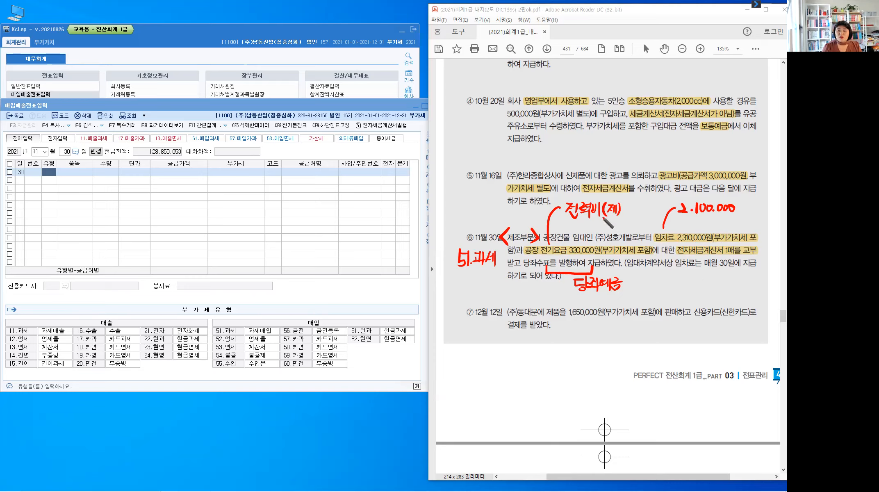
drag(581, 217, 621, 224)
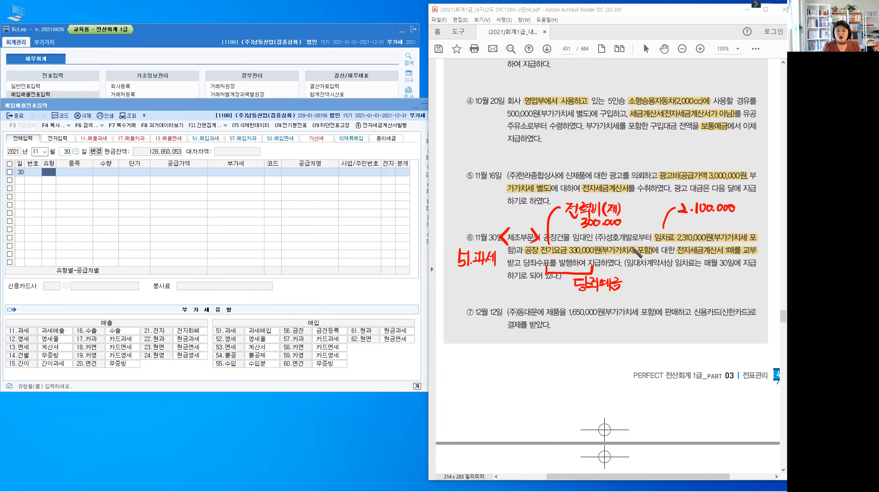
mouse_move(589, 200)
mouse_down()
mouse_move(588, 155)
mouse_move(699, 158)
mouse_move(699, 168)
mouse_up()
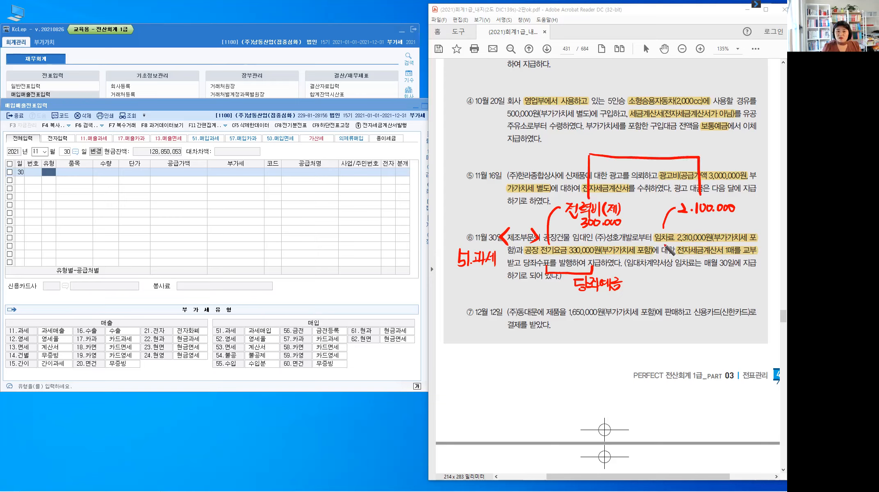
mouse_move(610, 130)
mouse_down()
mouse_move(633, 146)
mouse_move(660, 141)
mouse_move(649, 148)
mouse_move(718, 141)
mouse_up()
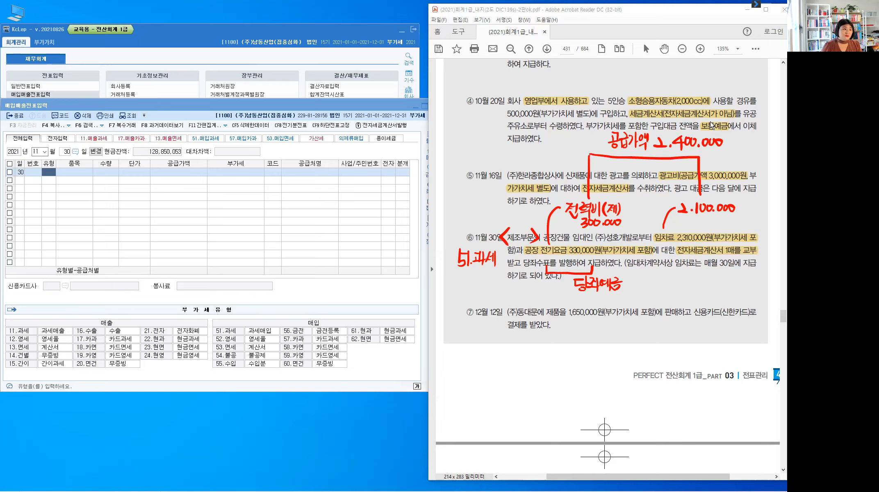
Step: Enter the November 30 purchase line as type 51 과세 with item 임차료외 and a supply value of 2,400,000
click(50, 174)
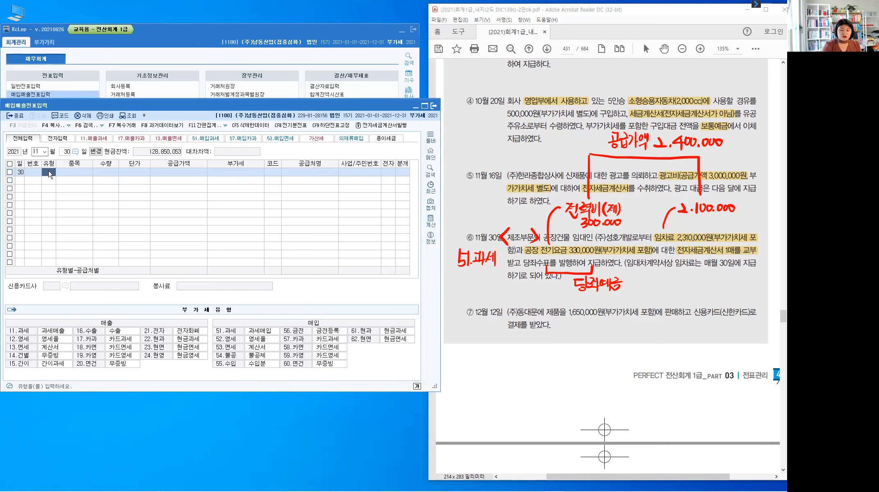
text(51)
key(Return)
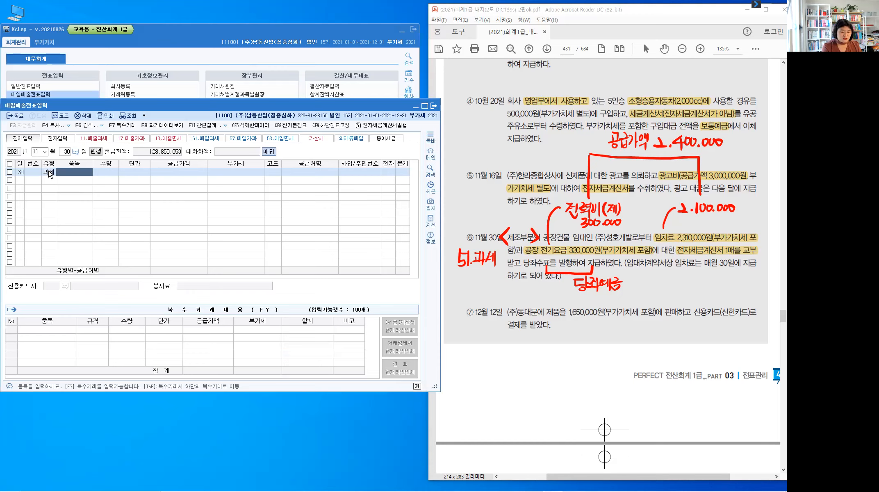
text(임차료)
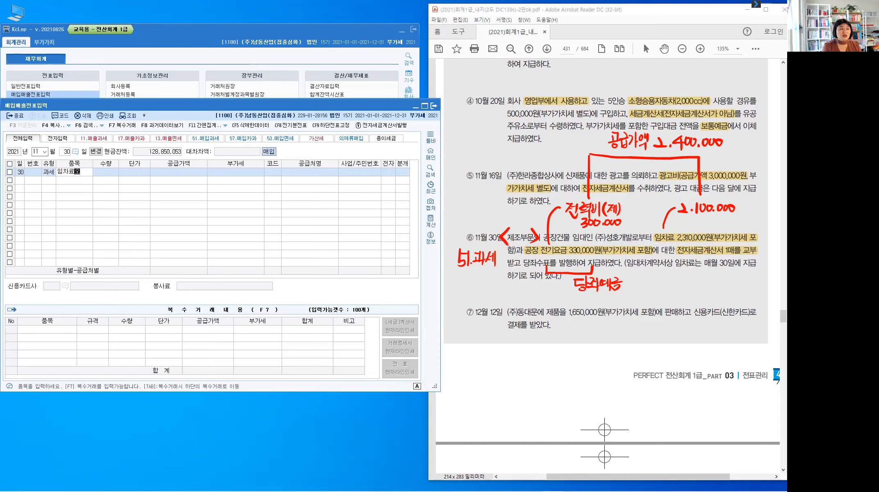
text(외)
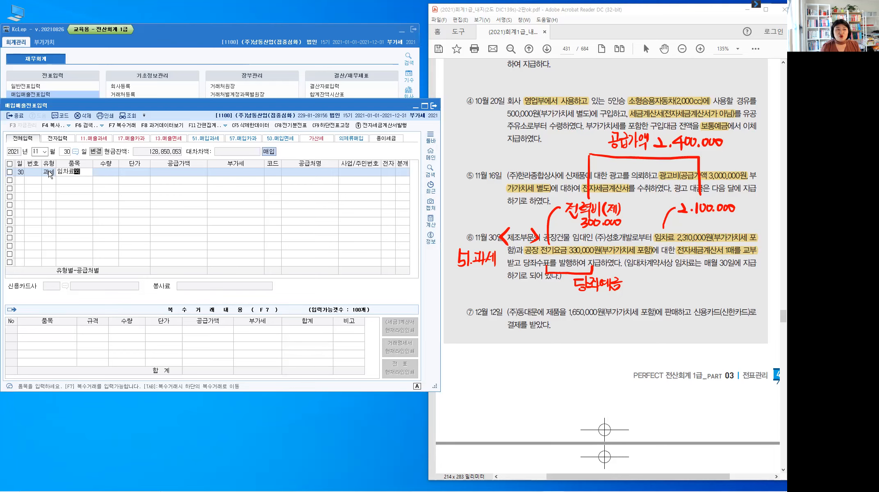
key(Return)
key(Return)
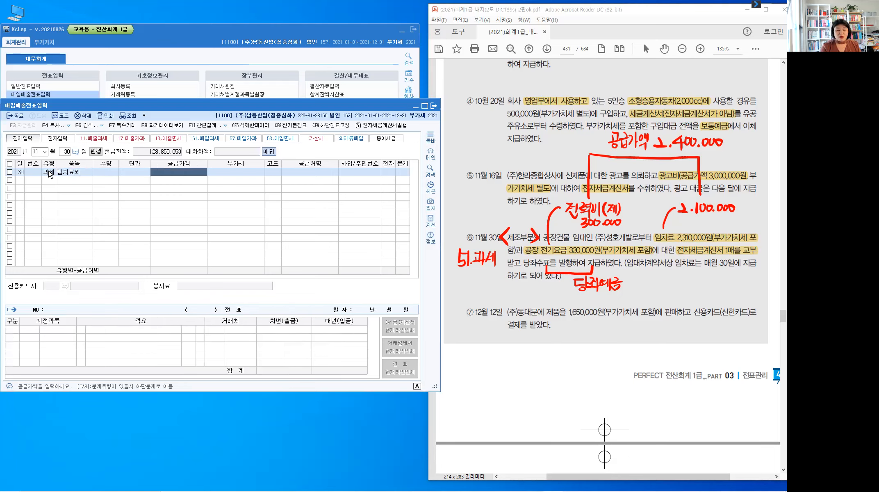
text(2,400,000)
key(Return)
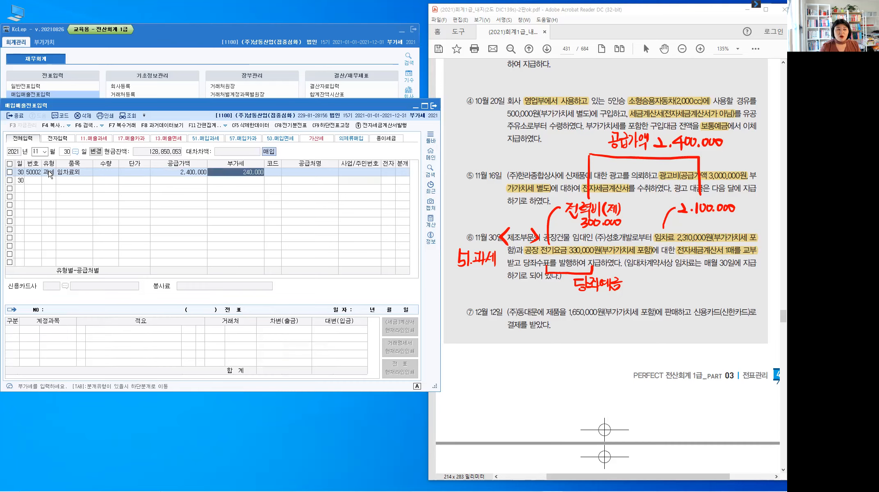
key(Return)
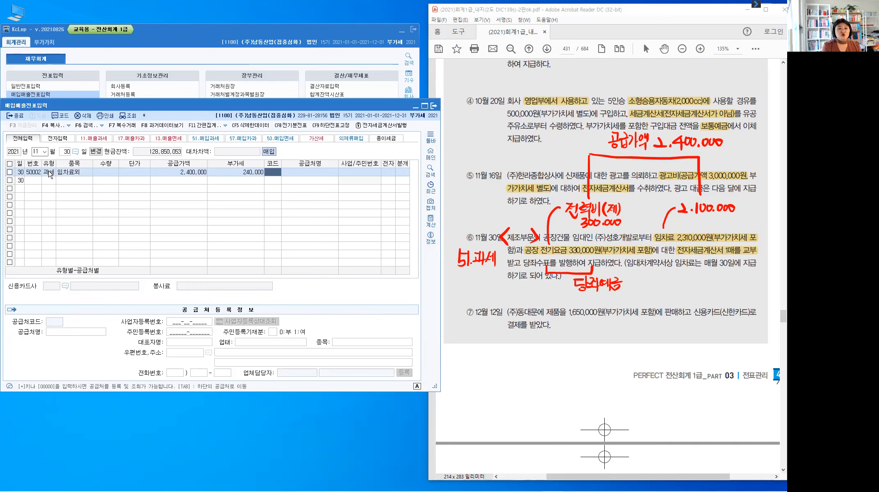
Step: Set the supplier to (주)성호개발, mark the invoice as electronic (여), and choose 혼합 as the journal type
text(성회)
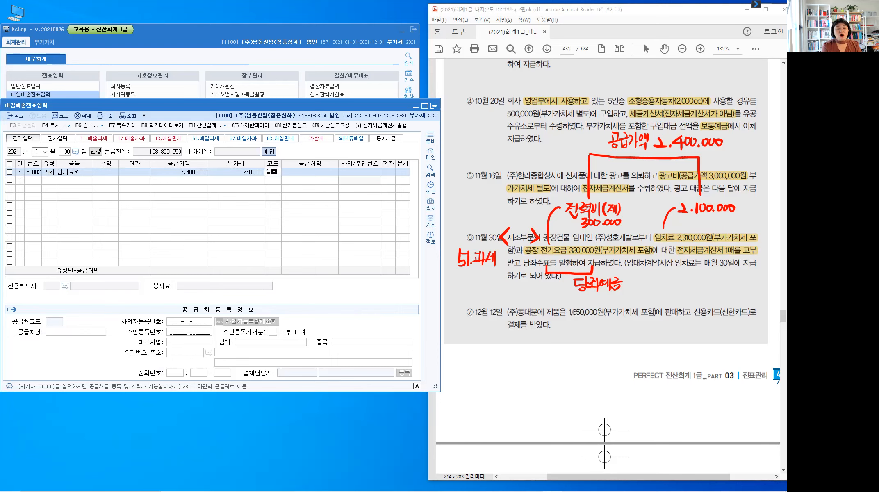
key(Return)
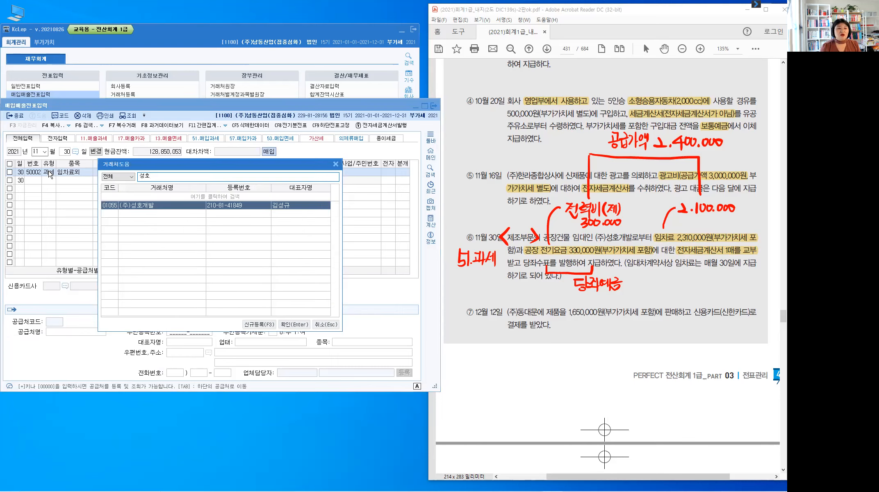
key(Return)
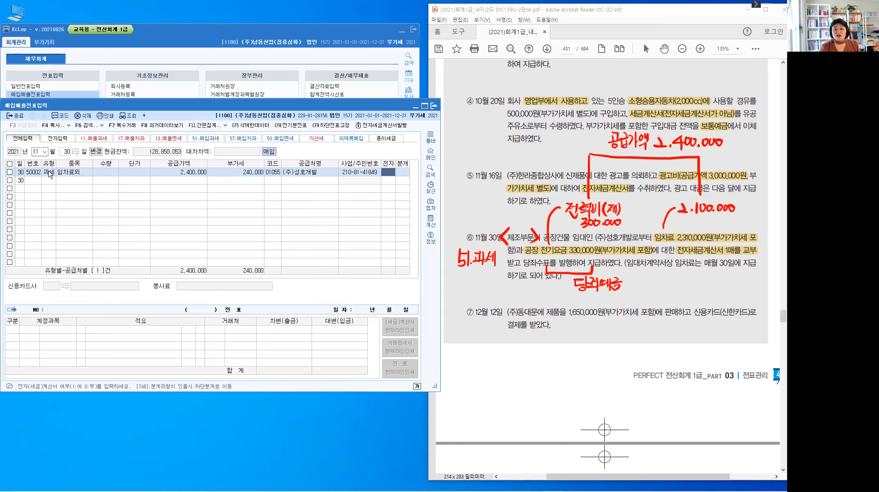
text(1)
key(Return)
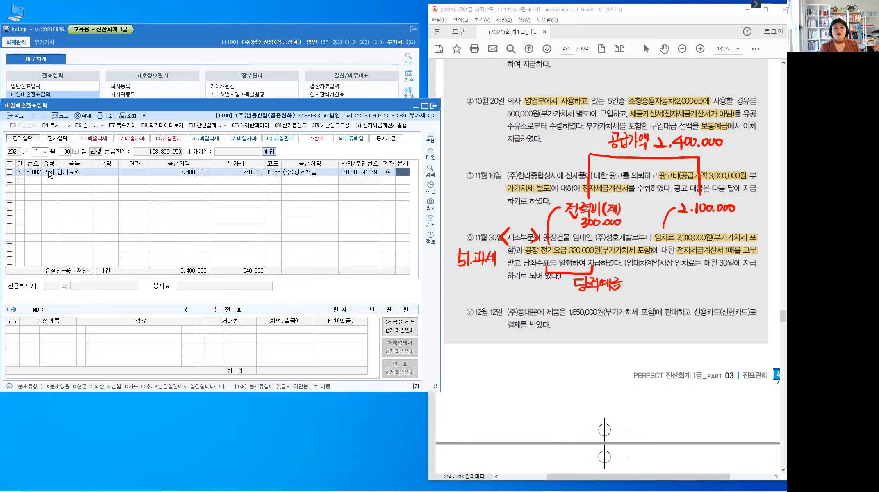
key(Return)
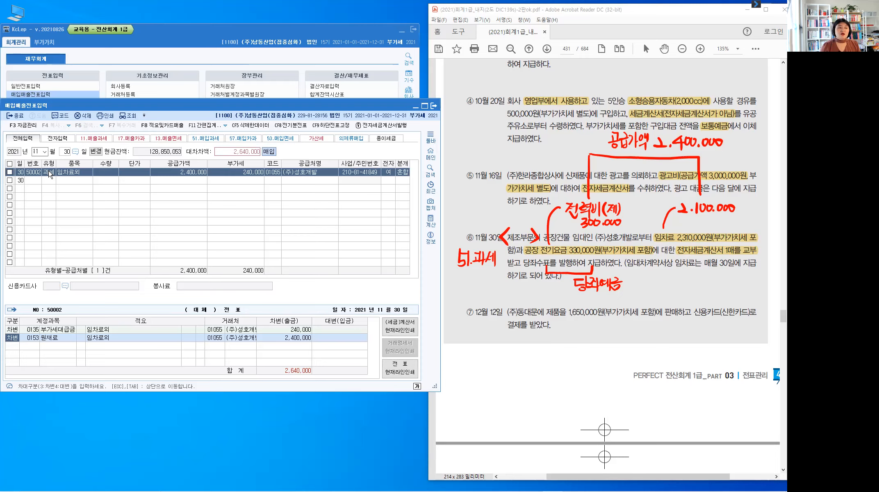
Step: Change the 원재료 debit line to the manufacturing-cost account 0519 임차료 with an amount of 2,100,000
key(Return)
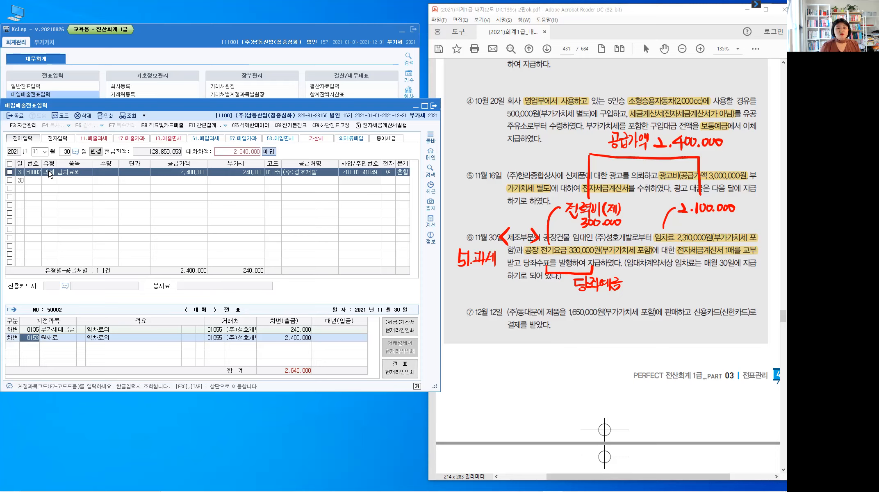
text(임차)
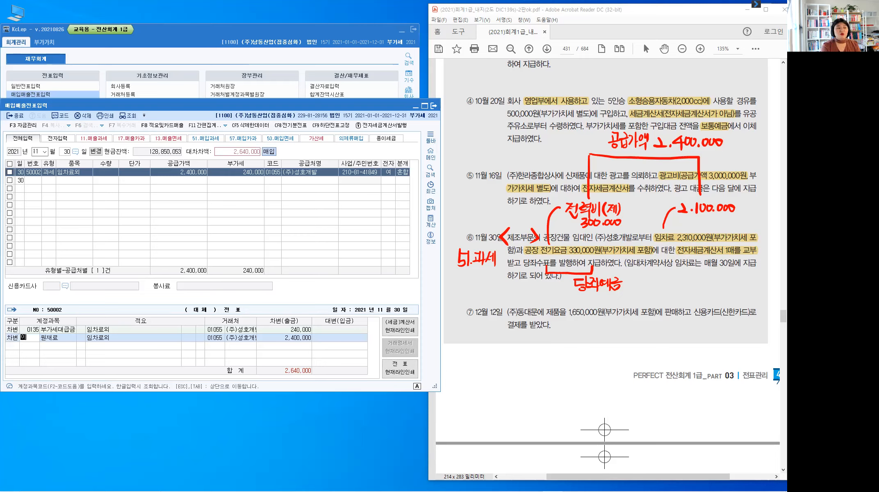
key(Return)
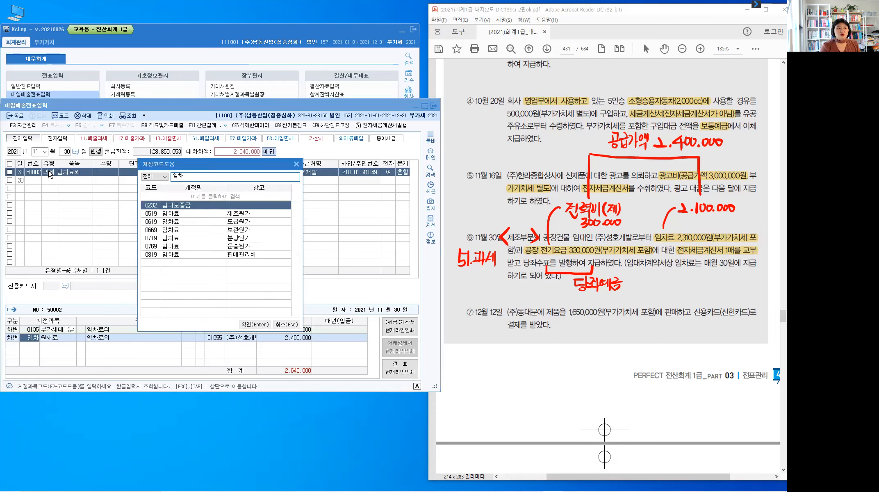
key(Down)
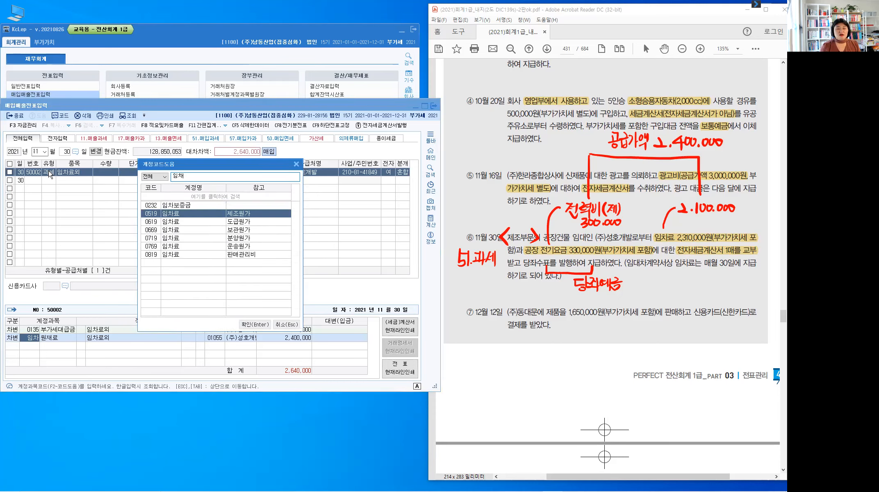
key(Return)
key(Return)
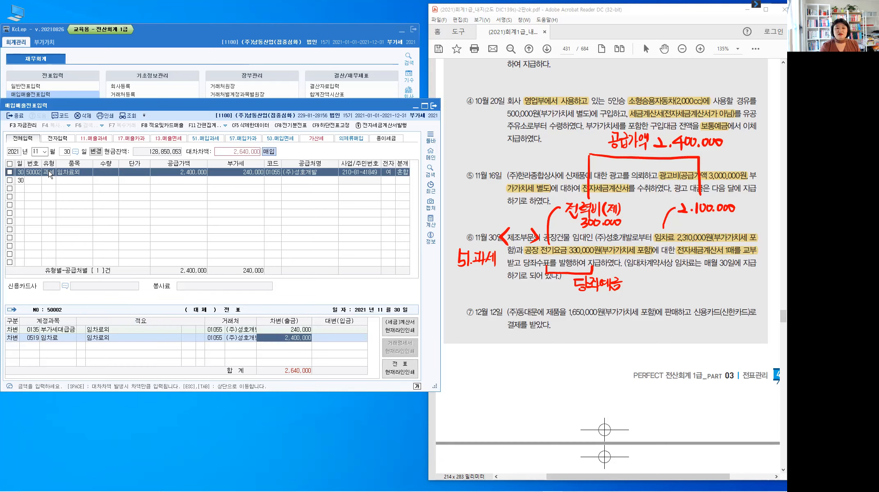
text(2100000)
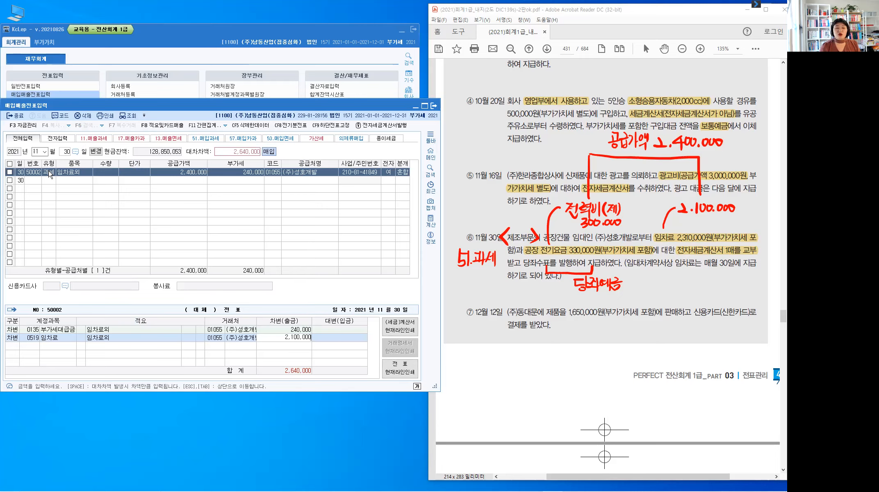
key(Return)
Step: Add a debit line for the manufacturing-cost account 0516 전력비 with an amount of 300,000
text(3)
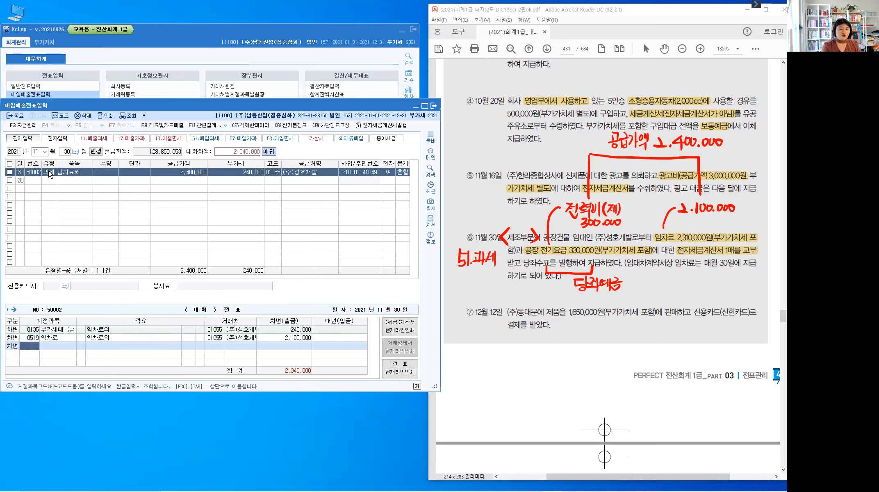
text(전력)
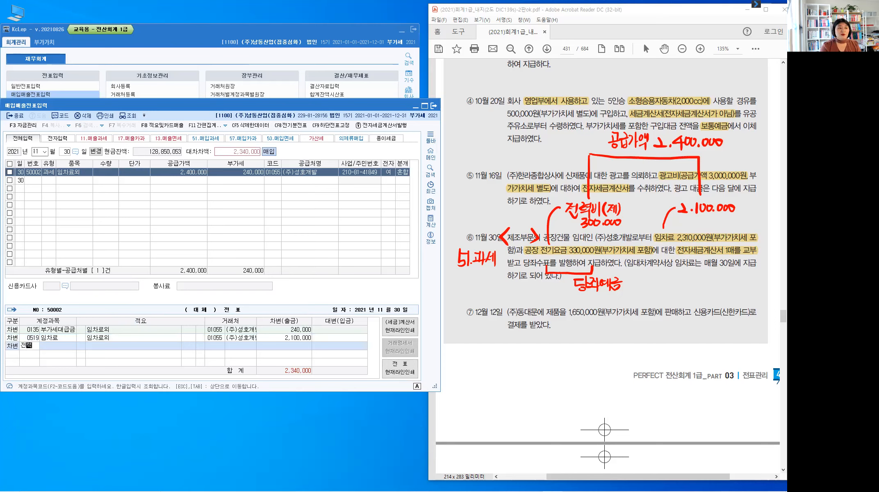
key(Return)
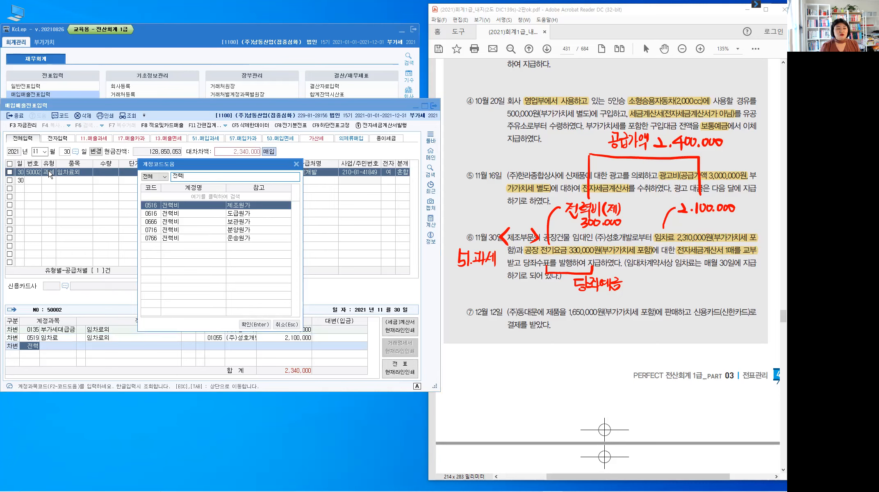
key(Return)
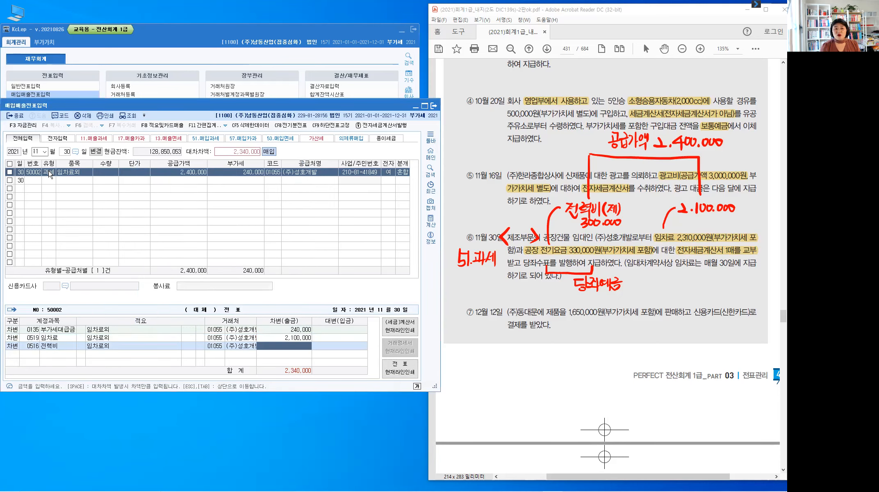
text(300,000)
key(Return)
key(Return)
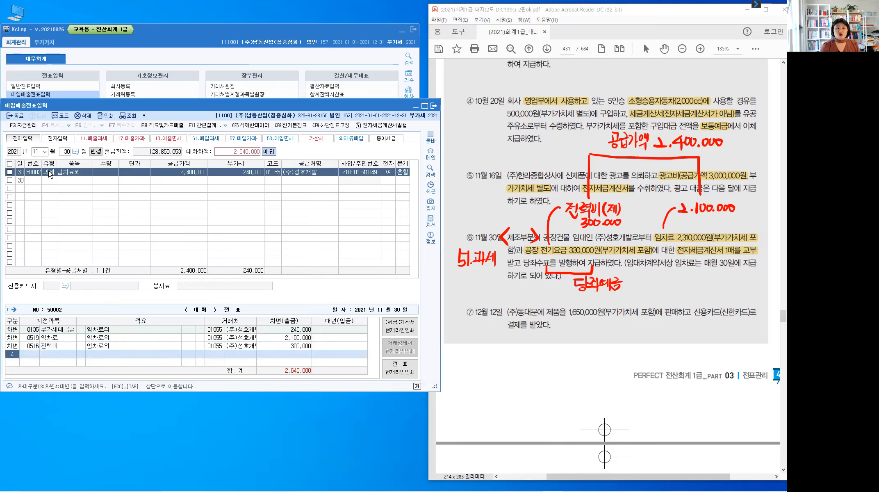
Step: Add a credit line for 0102 당좌예금 at 2,640,000 and complete the November 30 voucher
text(4)
key(Return)
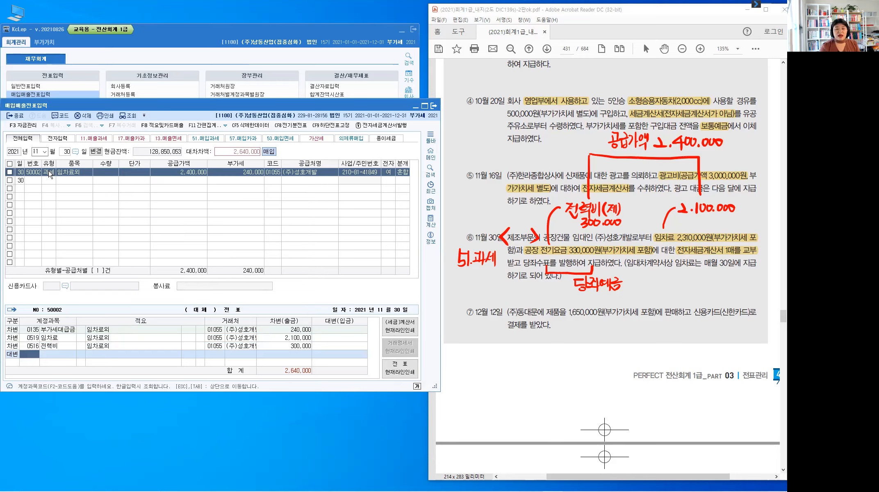
text(102)
key(Return)
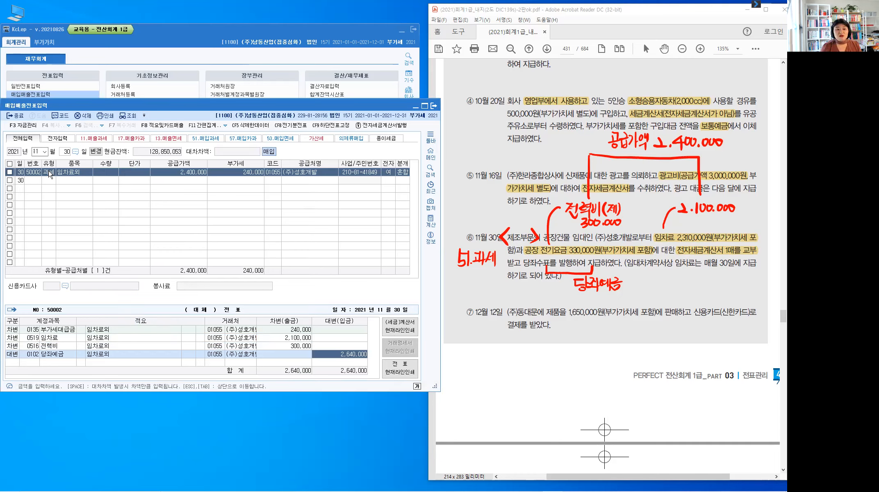
key(Return)
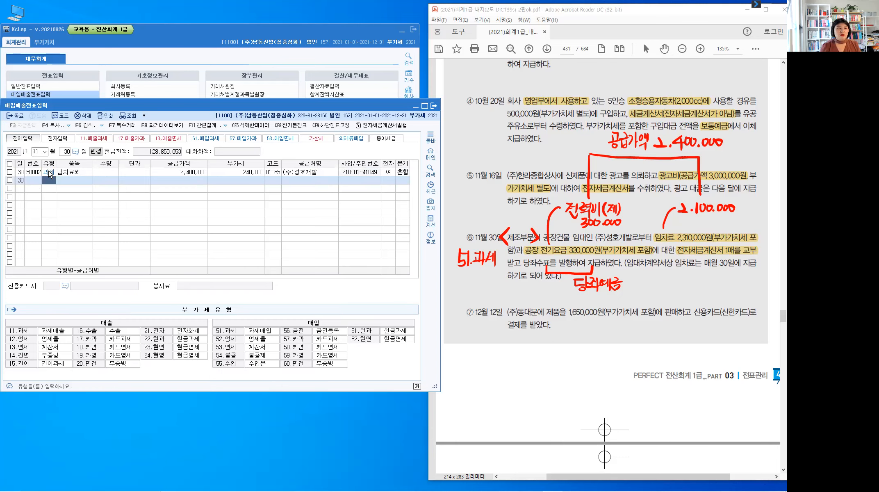
Step: Change the voucher date to December 12 and start a new entry line
key(Escape)
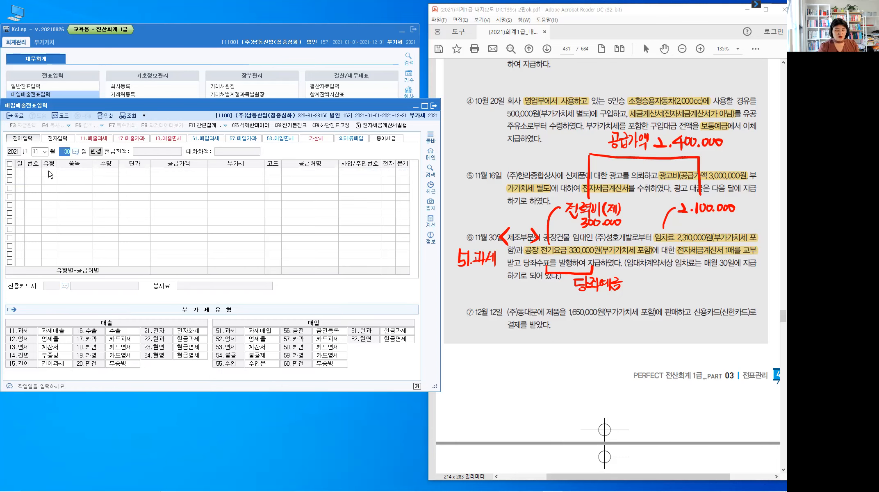
key(shift+Tab)
text(12)
key(Return)
text(1)
text(2)
key(Return)
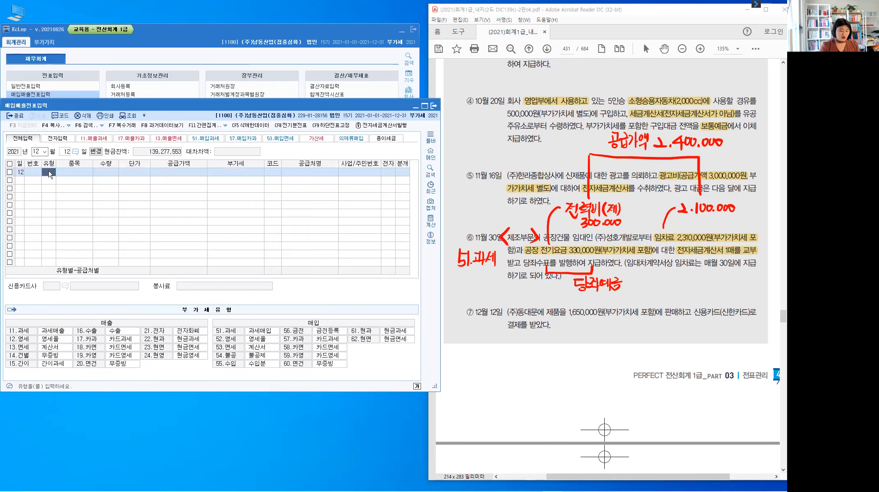
Step: Clear the handwritten marks from the PDF and highlight 포함, 판매, 제품 and 신용카드(신한카드) in problem ⑦
key(Escape)
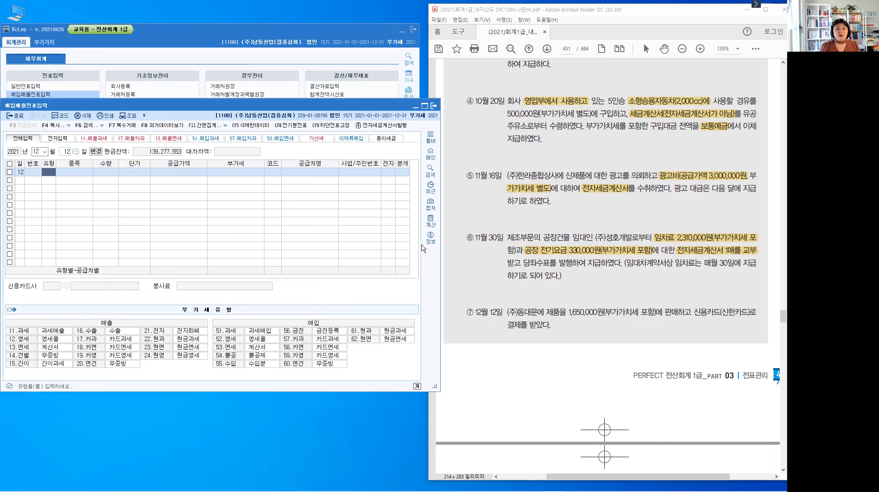
click(649, 314)
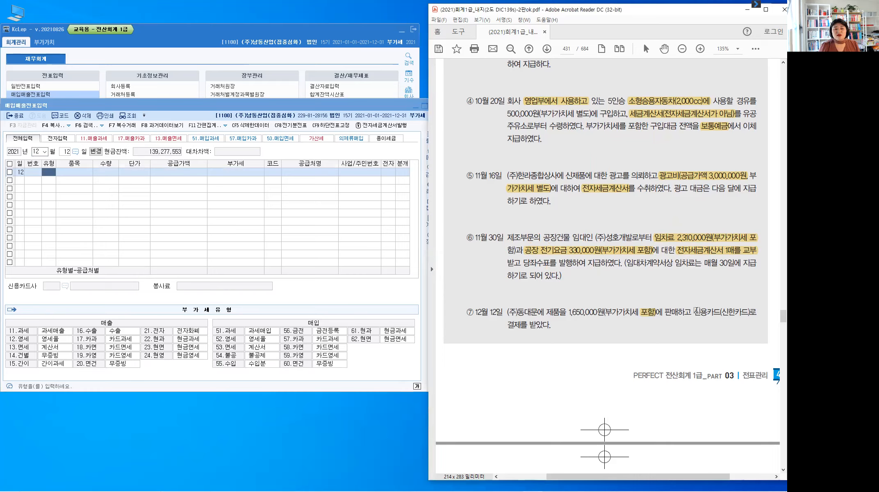
drag(697, 311, 750, 312)
click(542, 315)
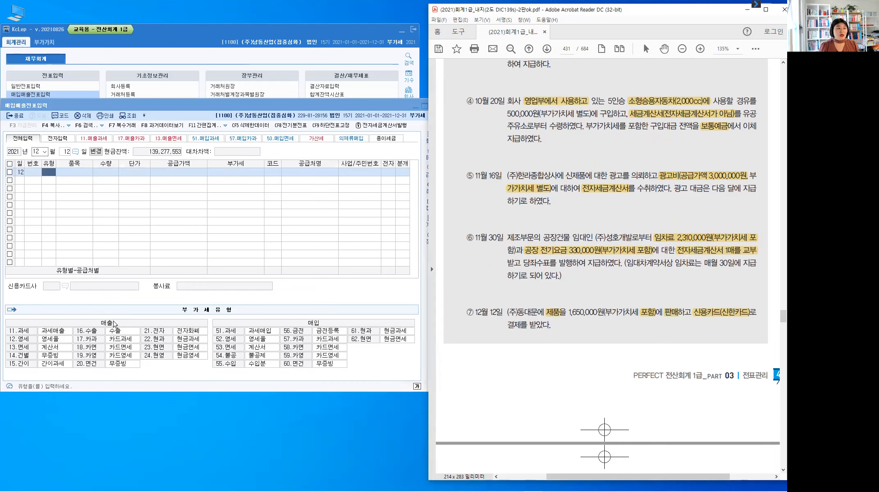
Step: Handwrite 17.카과 below the December 12 date of problem ⑦
click(114, 324)
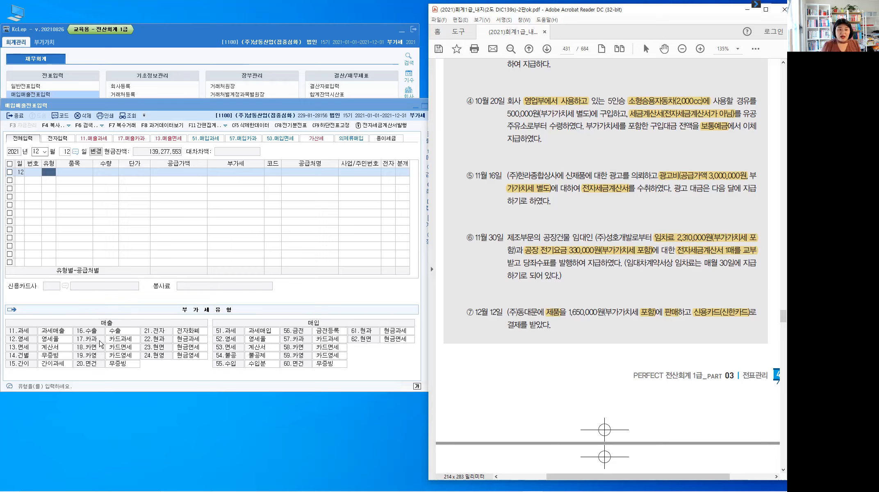
drag(468, 323, 476, 337)
drag(481, 333, 481, 335)
mouse_move(482, 324)
mouse_down()
mouse_move(484, 336)
mouse_move(498, 330)
mouse_up()
drag(495, 330, 495, 334)
drag(490, 336, 501, 334)
drag(502, 322, 502, 340)
drag(503, 330, 506, 330)
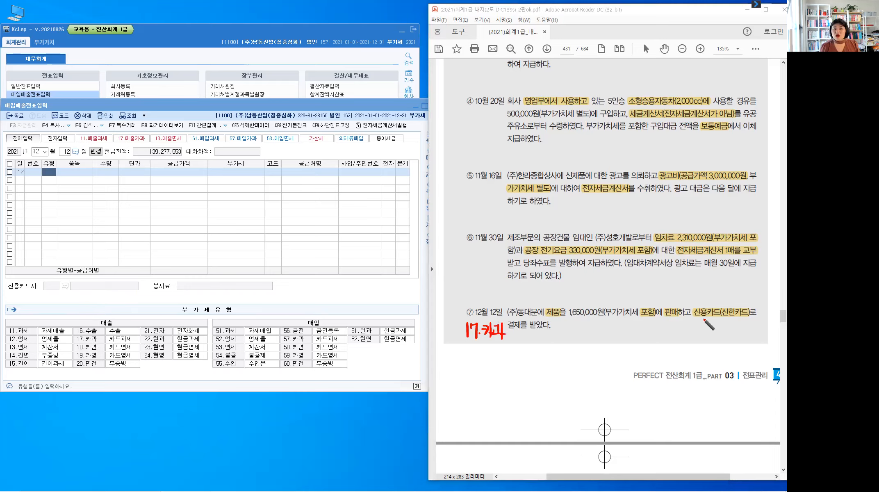
Step: Draw a bracket over 제품 through 판매 in problem ⑦, and an arrow up to 신용카드 with 외상매출금 handwritten beneath it
drag(554, 302, 675, 306)
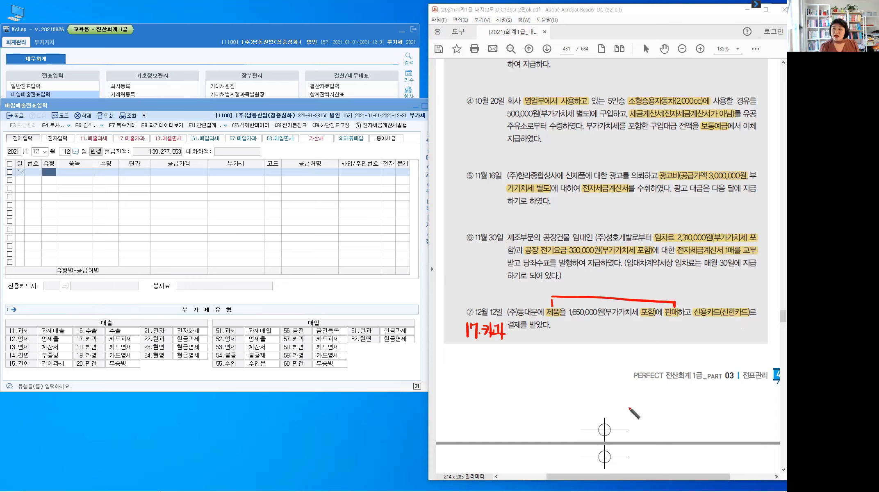
mouse_move(700, 335)
mouse_down()
mouse_move(701, 317)
mouse_move(710, 325)
mouse_up()
drag(686, 340, 690, 349)
mouse_move(692, 338)
mouse_down()
mouse_move(703, 358)
mouse_move(730, 344)
mouse_move(743, 357)
mouse_move(735, 364)
mouse_move(740, 359)
mouse_up()
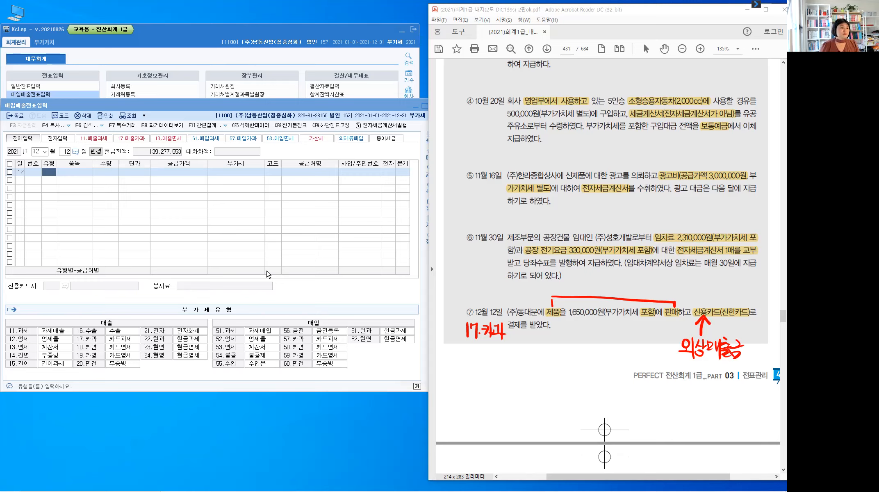
Step: Enter the December 12 line as type 17 (카과) for item 제품 with a VAT-inclusive amount of 1,650,000
click(50, 175)
text(17)
key(Return)
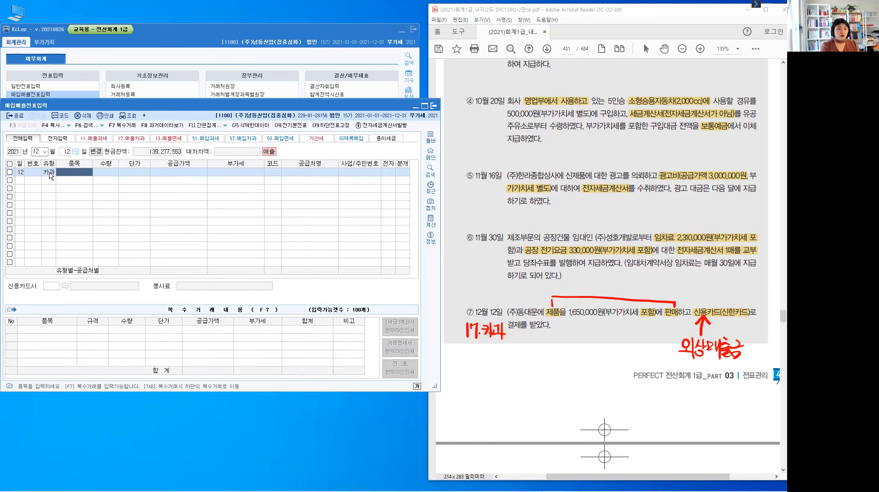
text(제품)
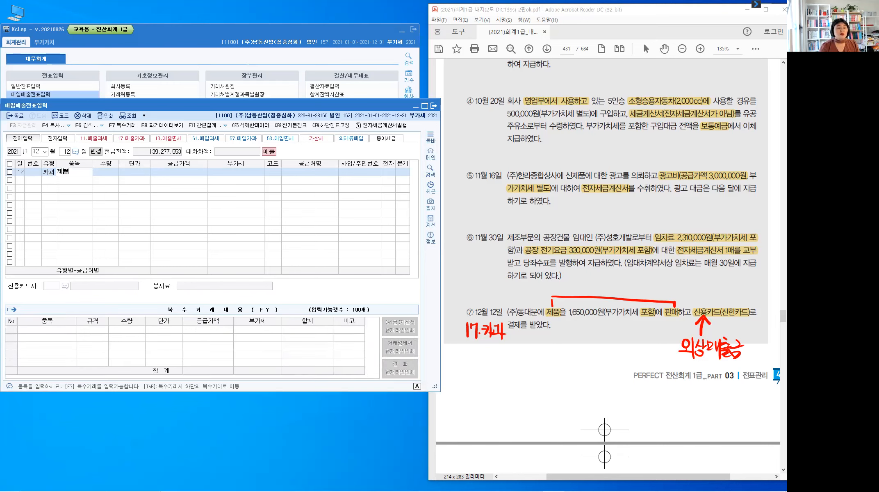
key(Return)
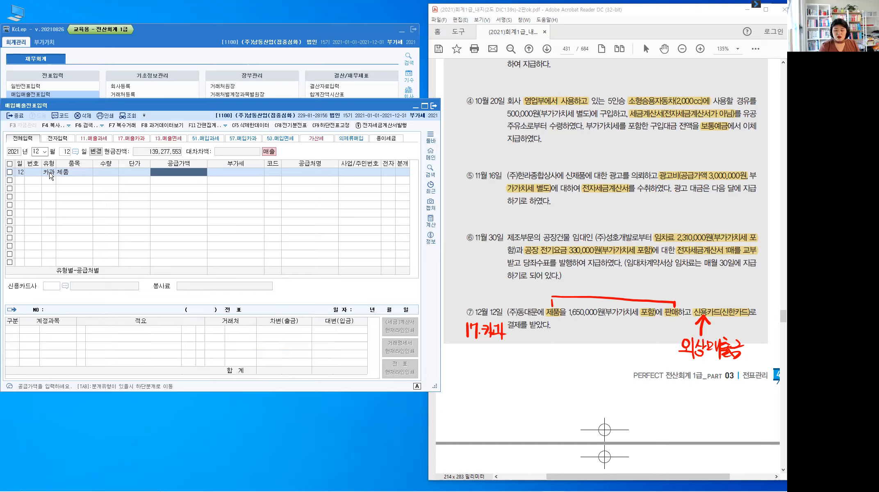
text(1,650,000)
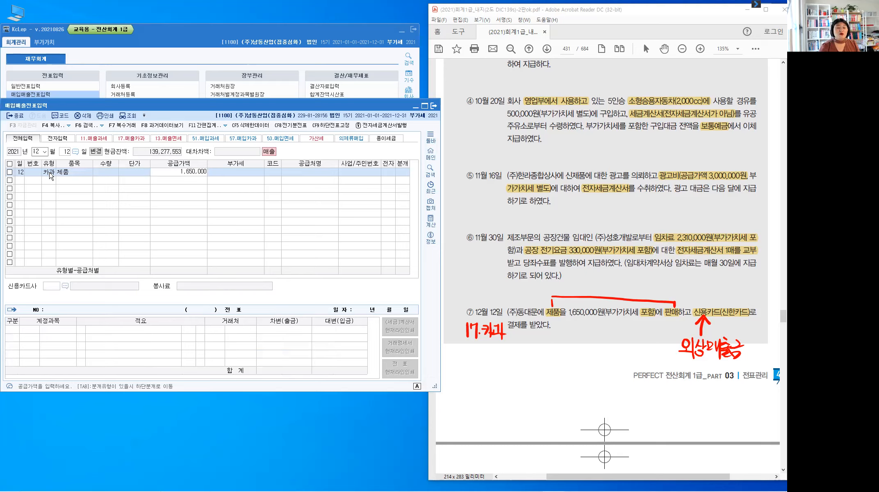
key(Return)
key(Return)
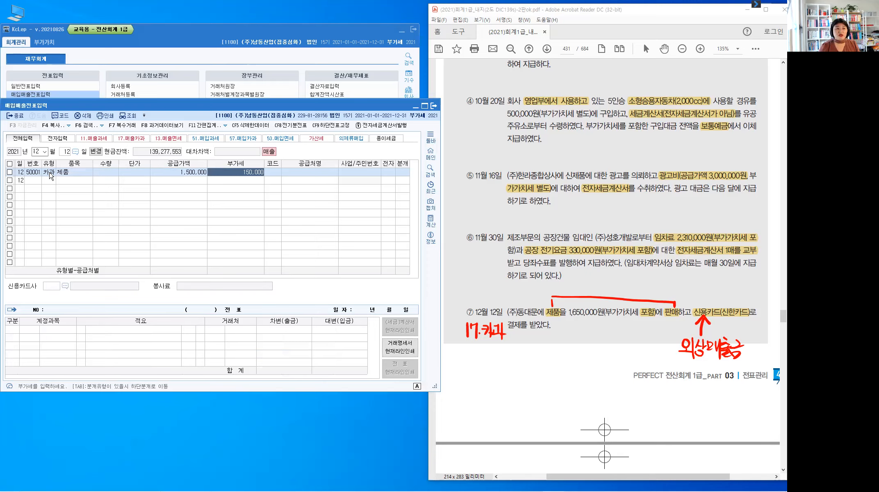
key(Return)
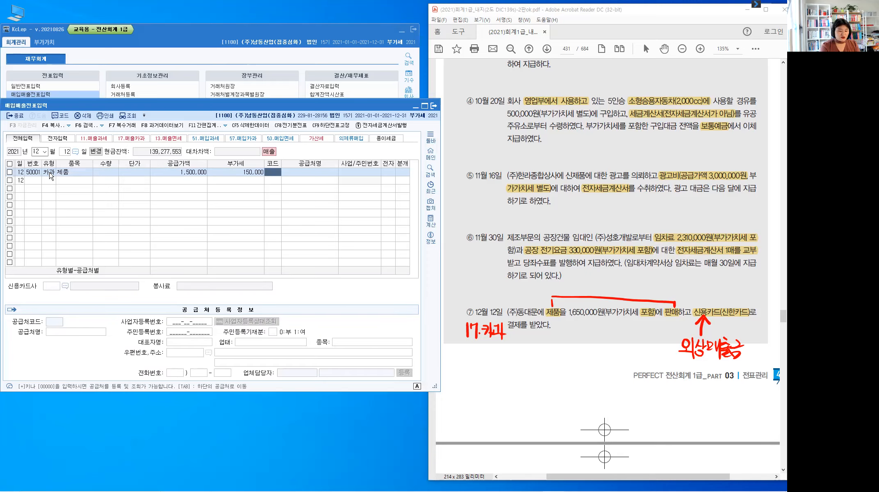
Step: Set the line's business partner to (주)동대문 and its credit card company to 99601 신한카드
text(동대)
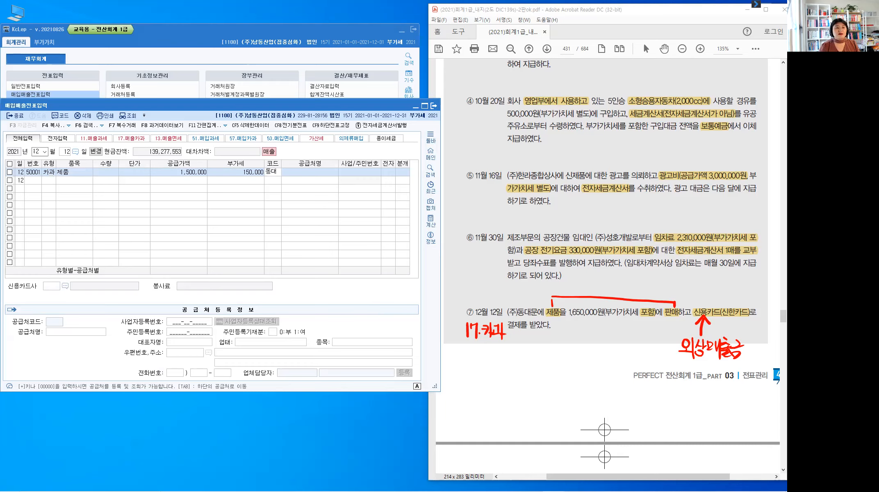
key(Return)
key(Return)
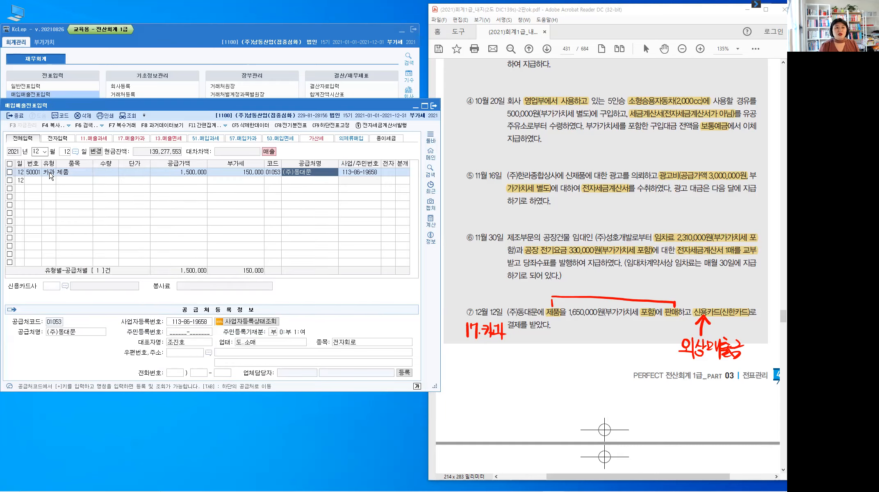
key(Return)
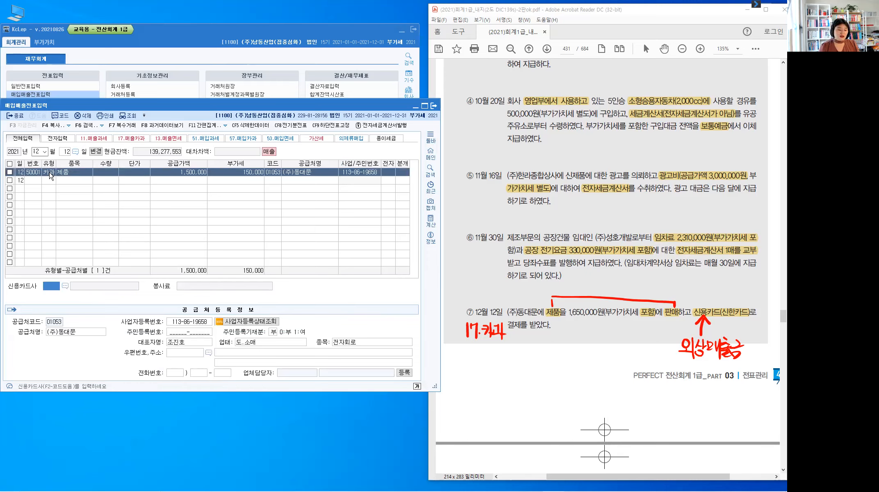
key(F2)
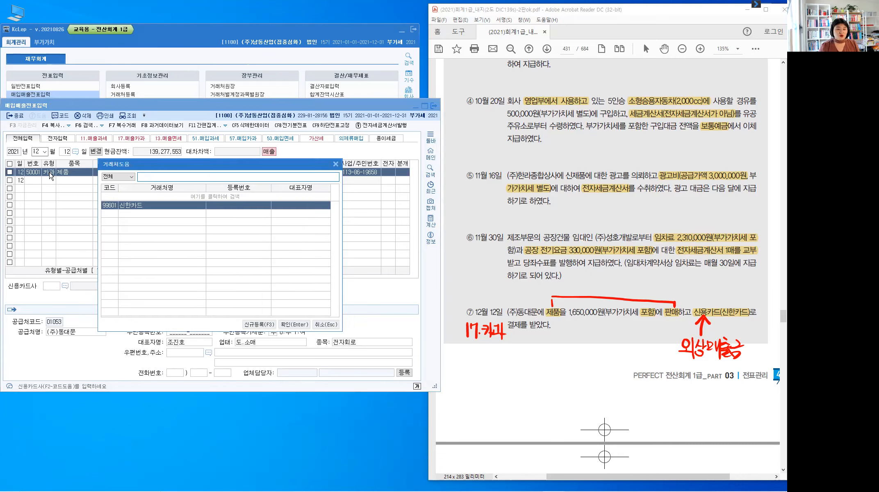
key(Escape)
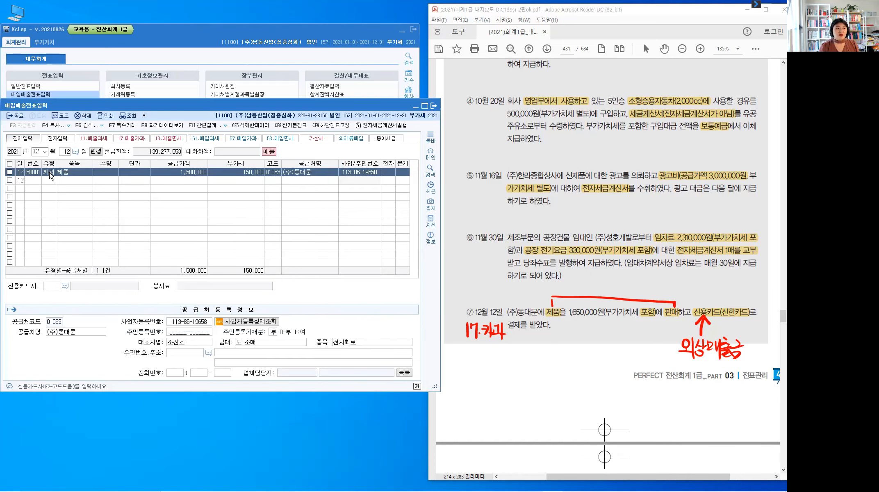
text(99601)
key(Return)
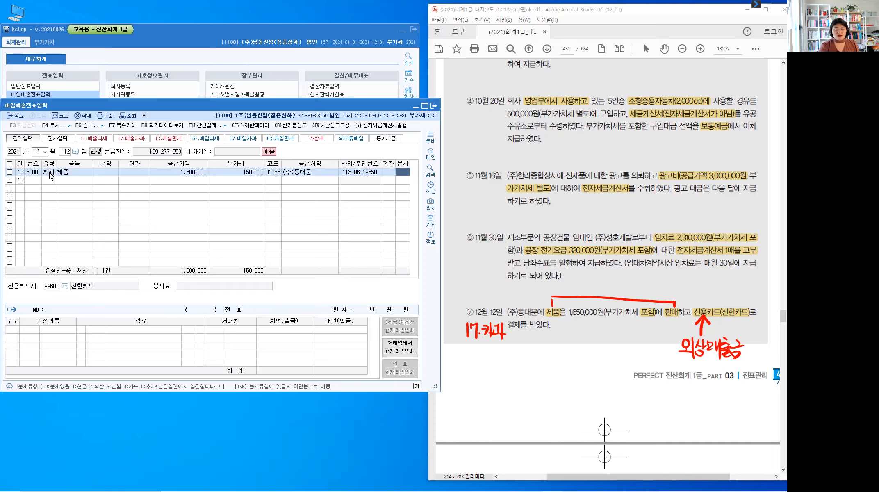
Step: Set the journal type of the December 12 sale to 4 (카드) and check the generated debit account
text(4)
key(Return)
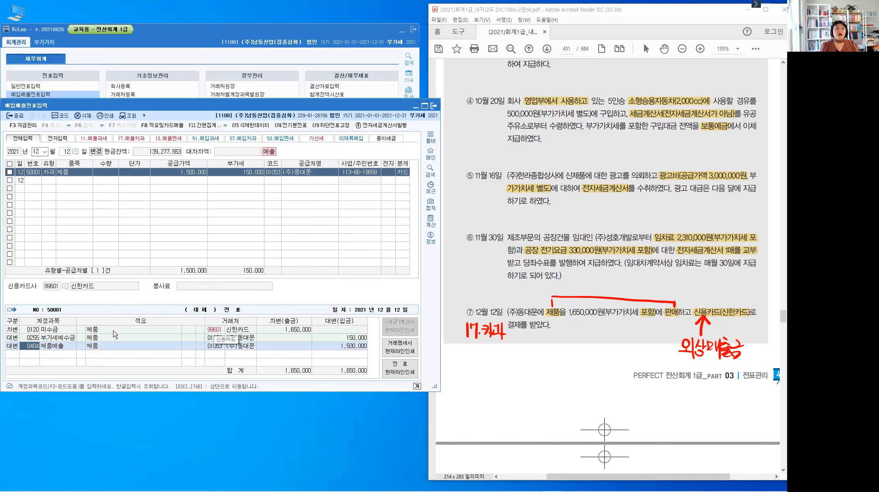
key(ctrl)
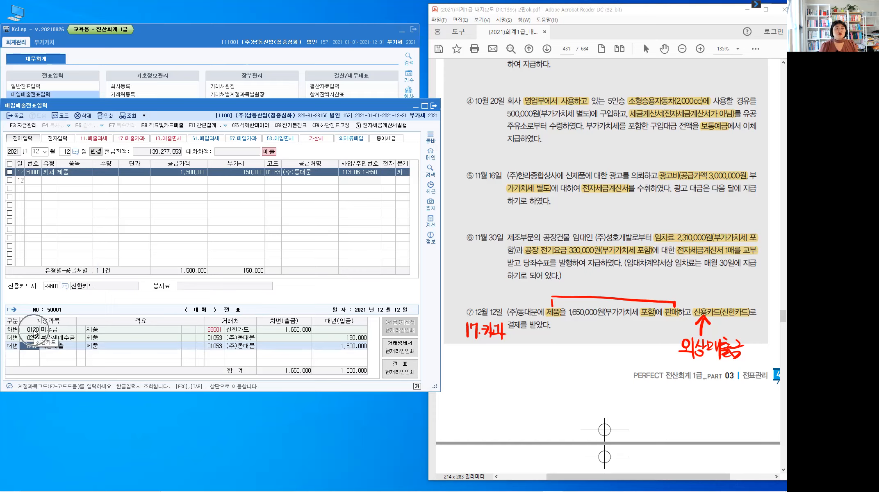
key(ctrl)
click(35, 330)
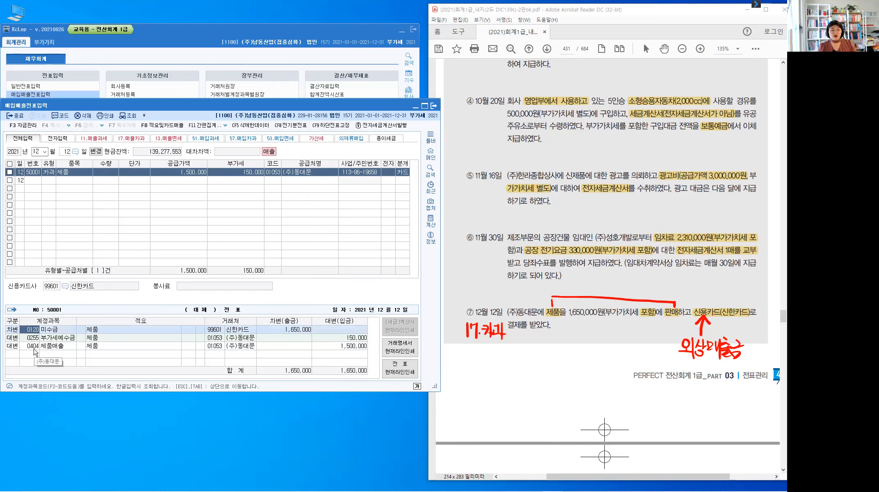
click(403, 172)
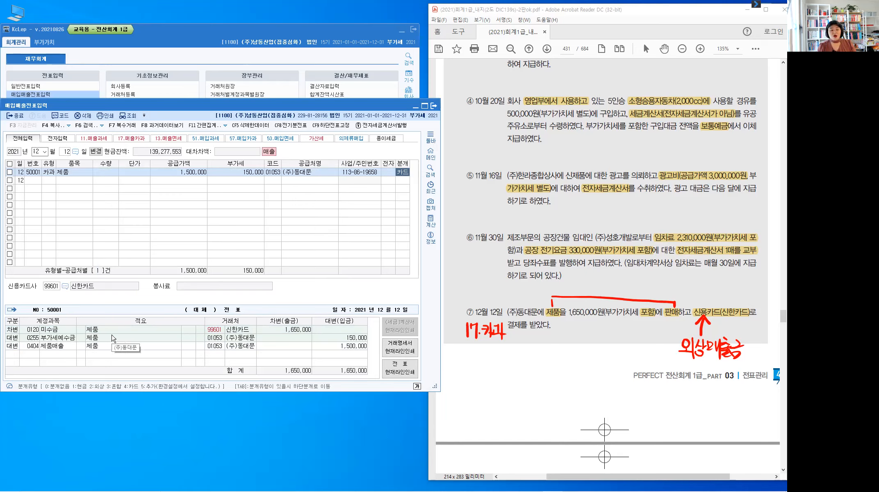
Step: Change the debit account of the card sale to 0108 외상매출금 and complete the voucher lines
click(29, 332)
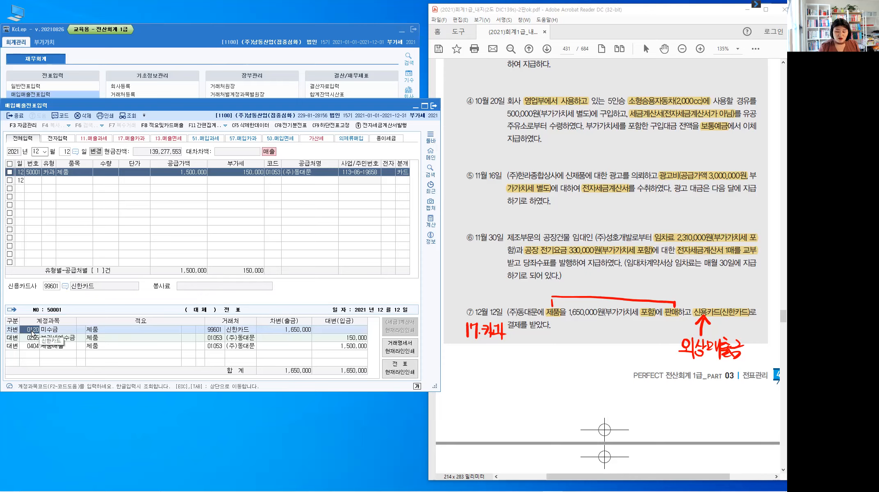
text(0108)
key(Return)
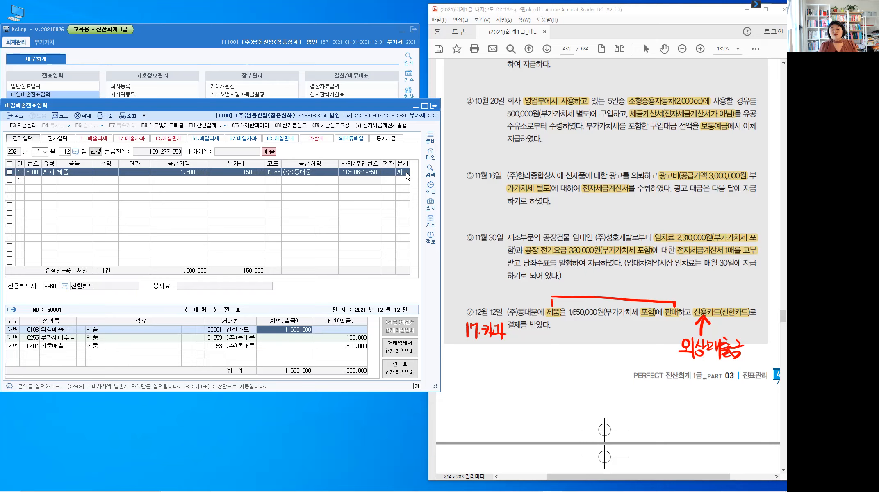
click(34, 332)
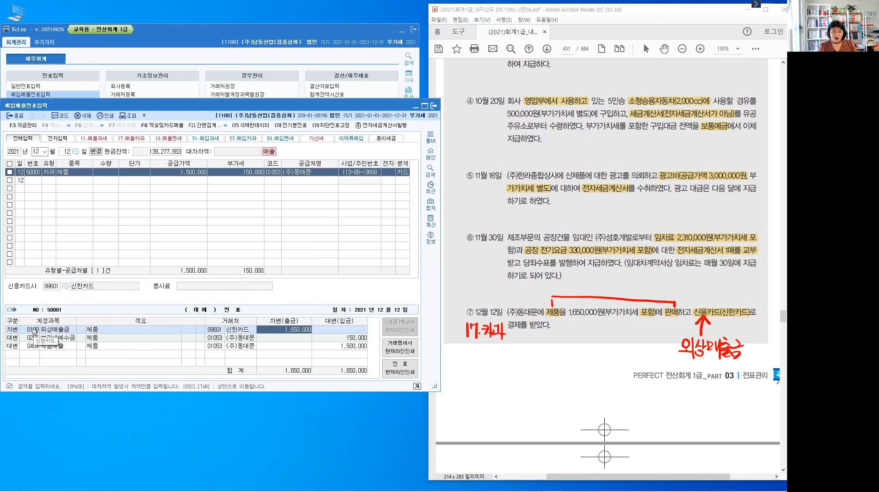
click(402, 179)
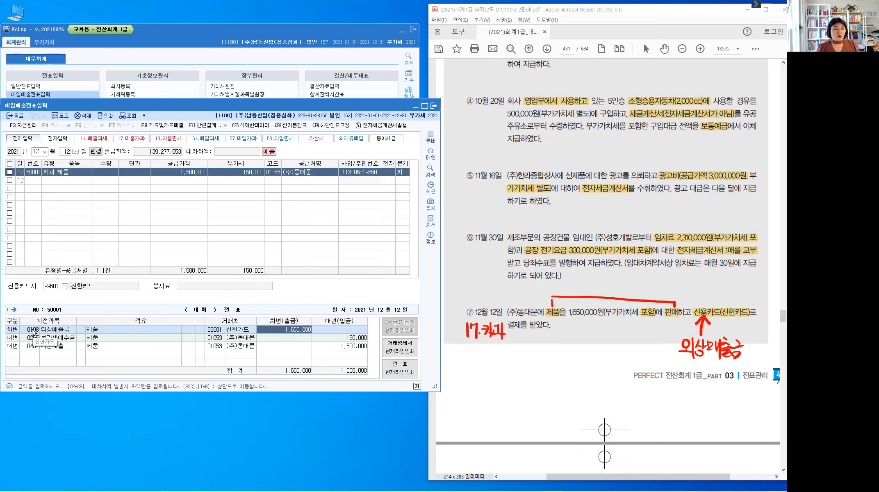
key(Return)
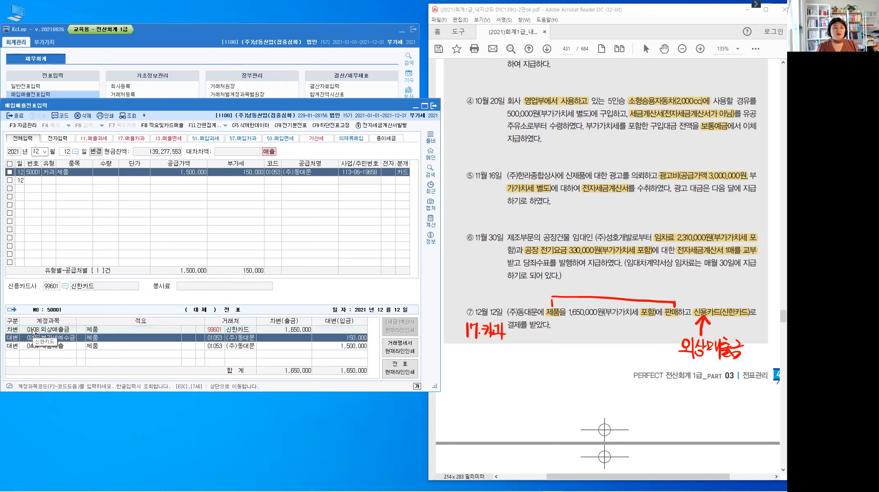
click(216, 334)
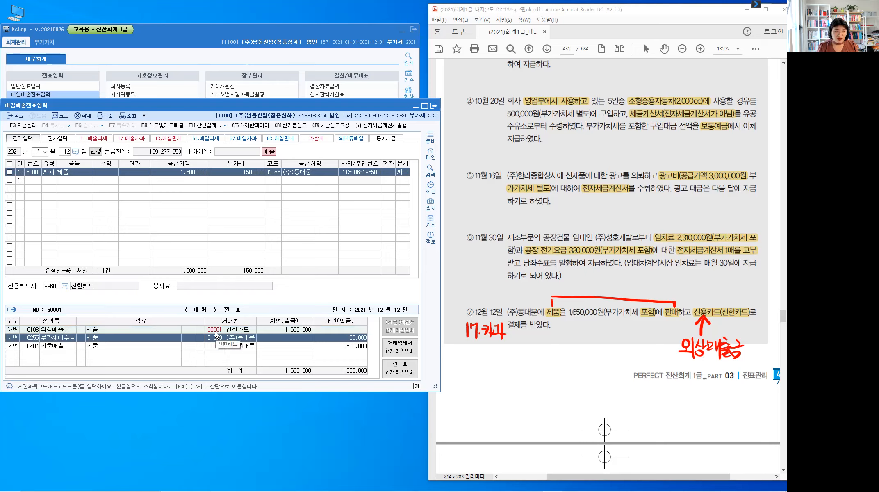
click(32, 347)
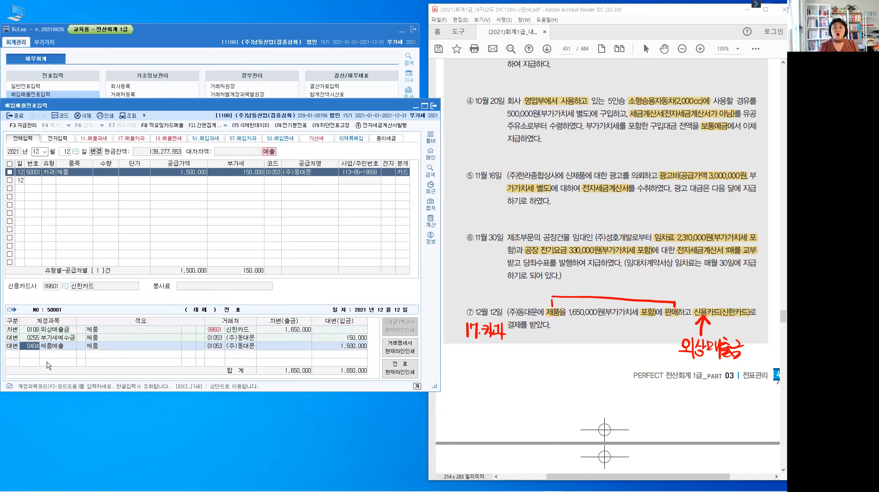
key(Return)
key(Return)
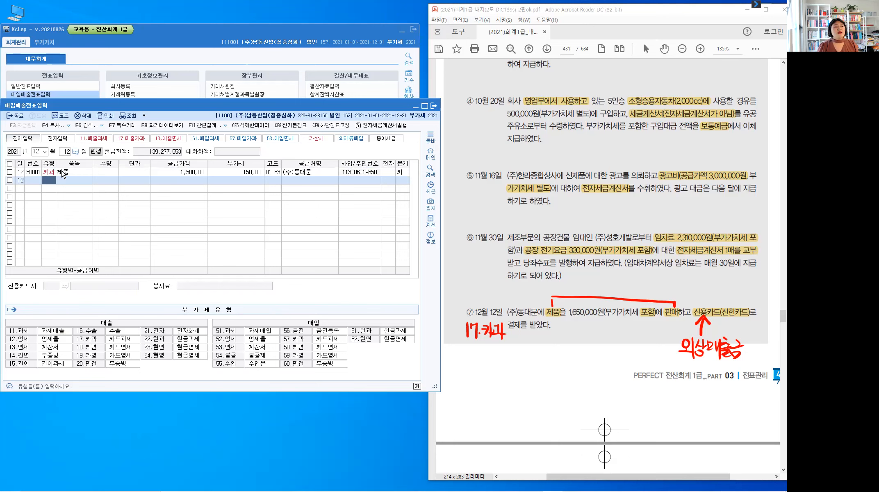
Step: Reselect the December 12 card sale and review its VAT type and journal lines
click(63, 174)
click(49, 171)
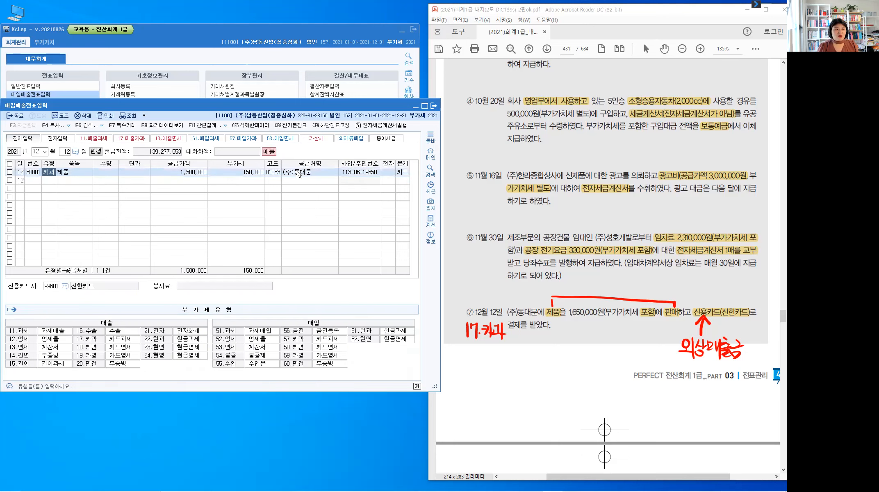
click(407, 172)
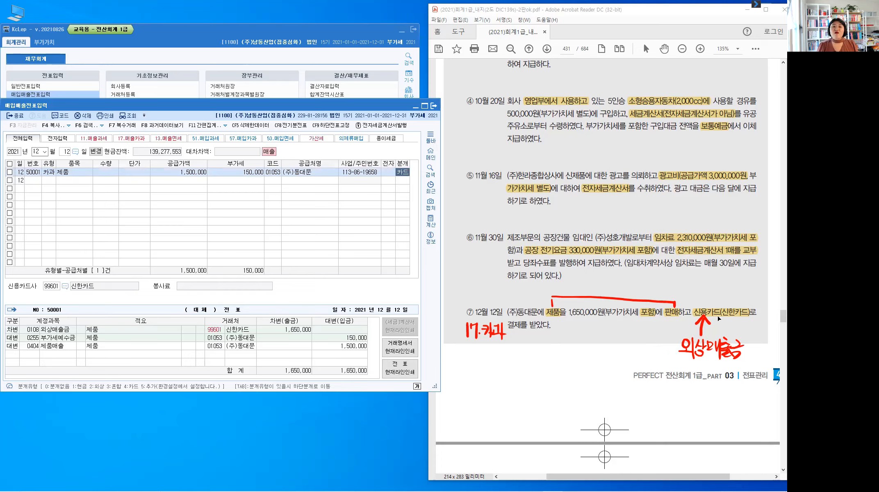
Step: Clear the handwritten marks around problem ⑦ in the PDF
right_click(718, 353)
key(ctrl)
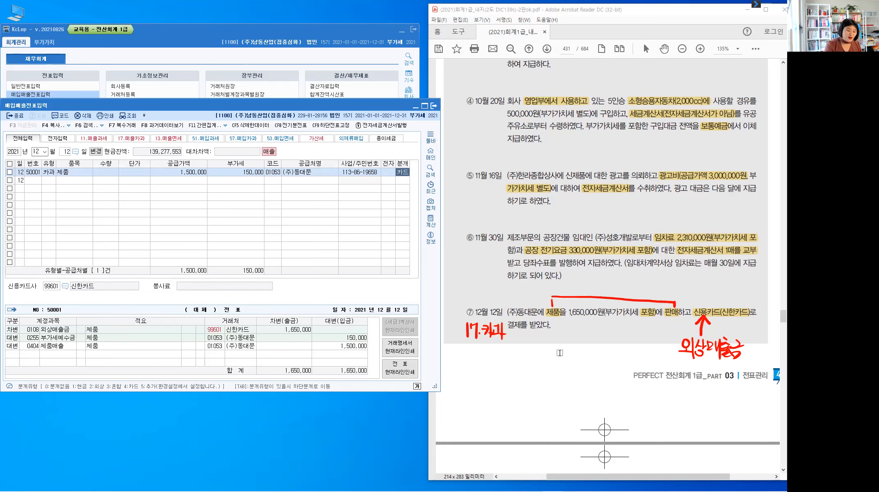
key(Escape)
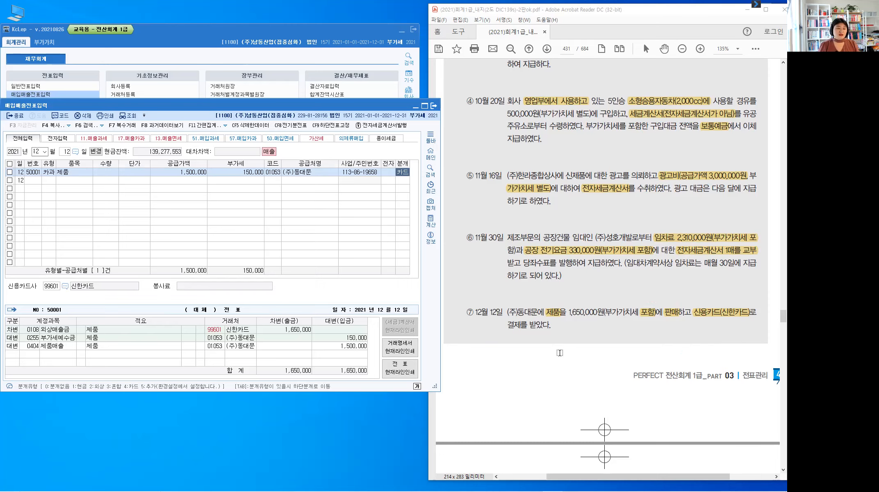
click(559, 353)
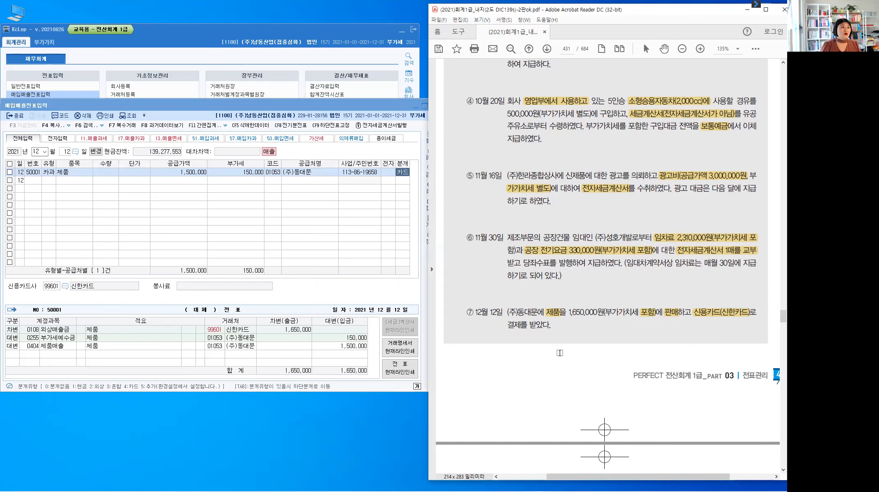
Step: Close the 매입매출전표입력 form after looking back over the problems of practice set [1]
scroll(560, 353, down, 3)
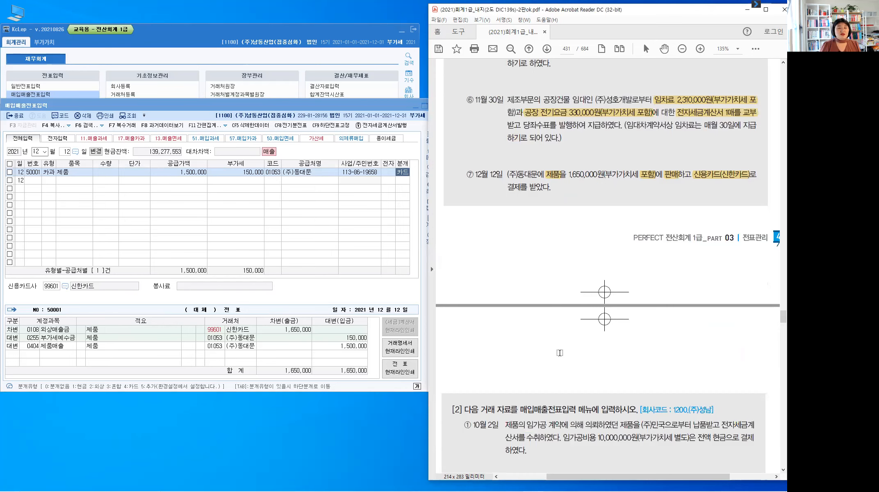
scroll(651, 212, up, 9)
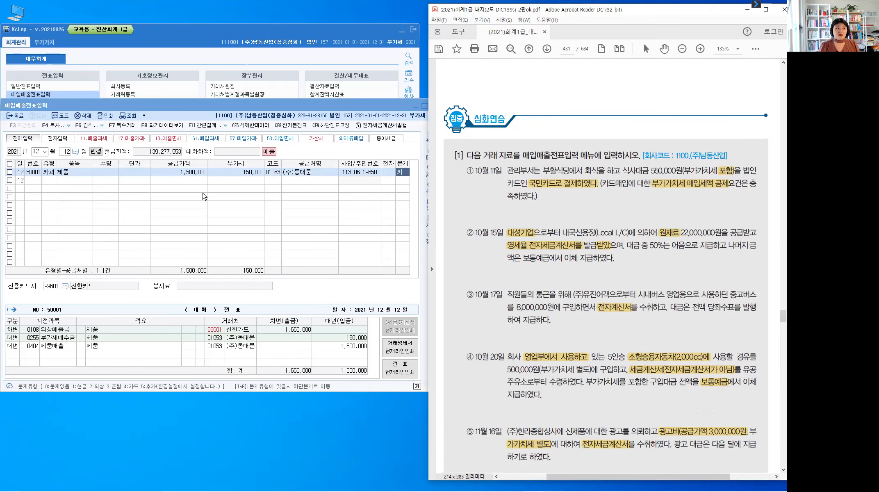
drag(176, 105, 177, 102)
click(18, 113)
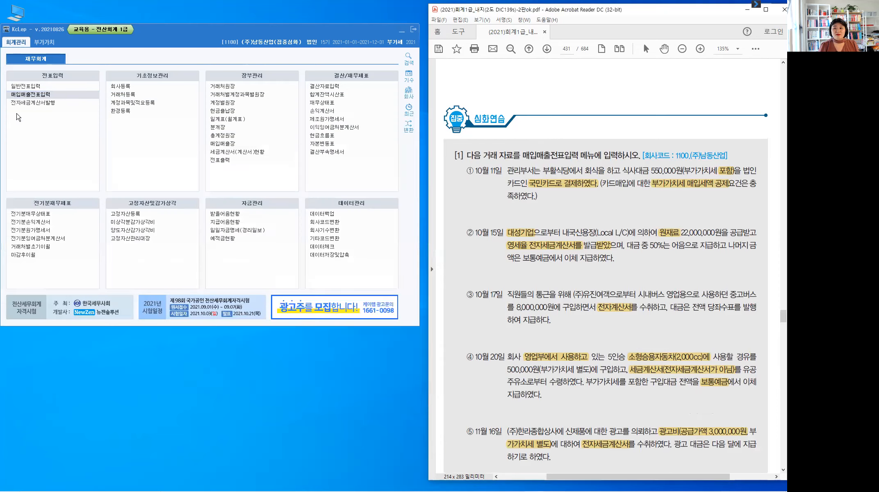